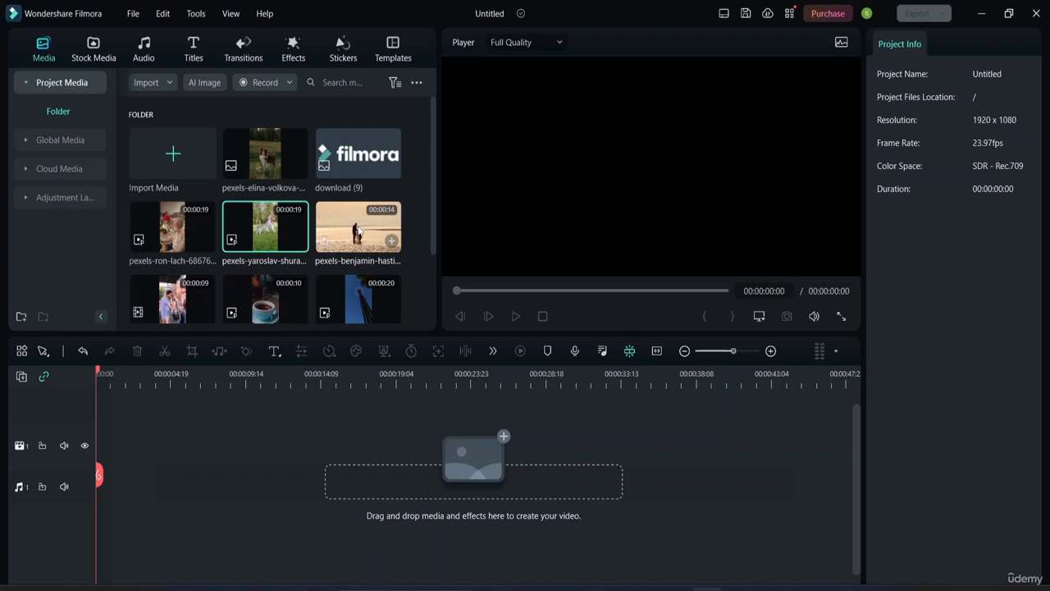
- Place the 14-second beach clip at the start of the first video track and show its basic video properties
left_click_drag(372, 248, 101, 485)
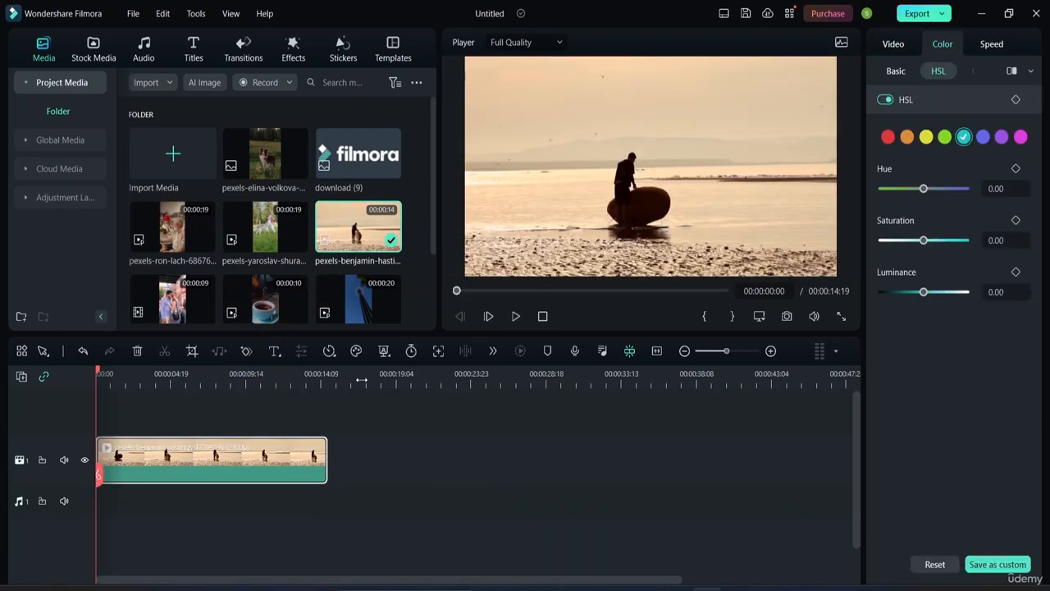
left_click(893, 44)
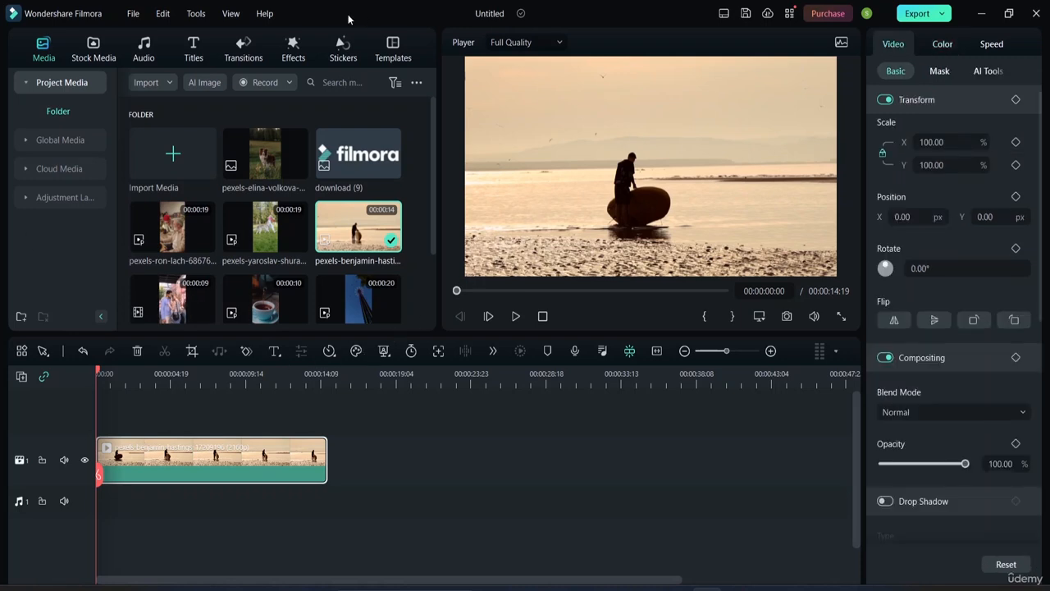
- Browse the Plain Text and 3D title templates, and download 3D Text Puffy Rubber for preview
left_click(193, 51)
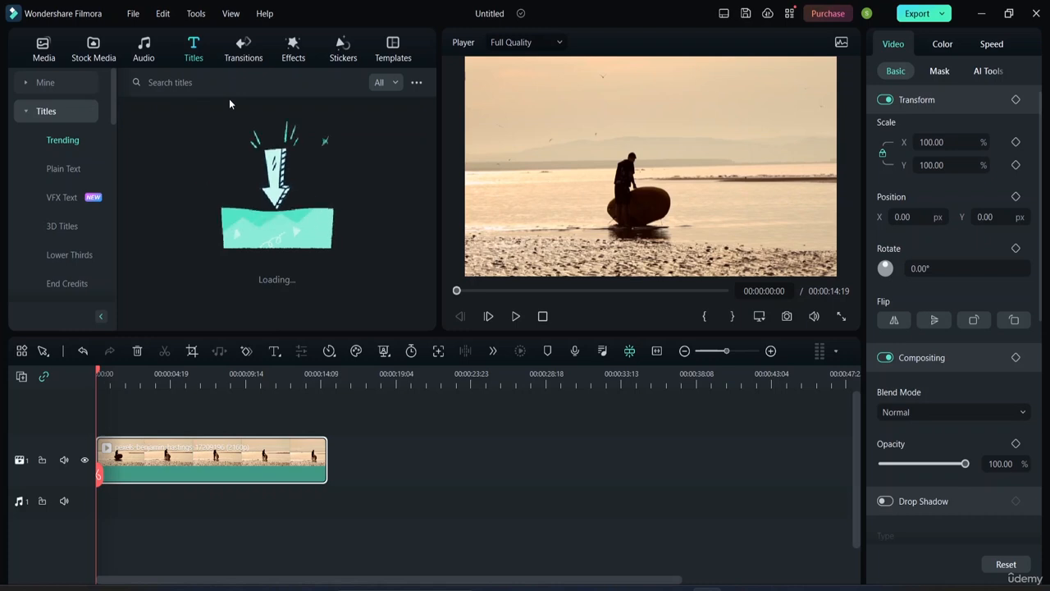
left_click(69, 167)
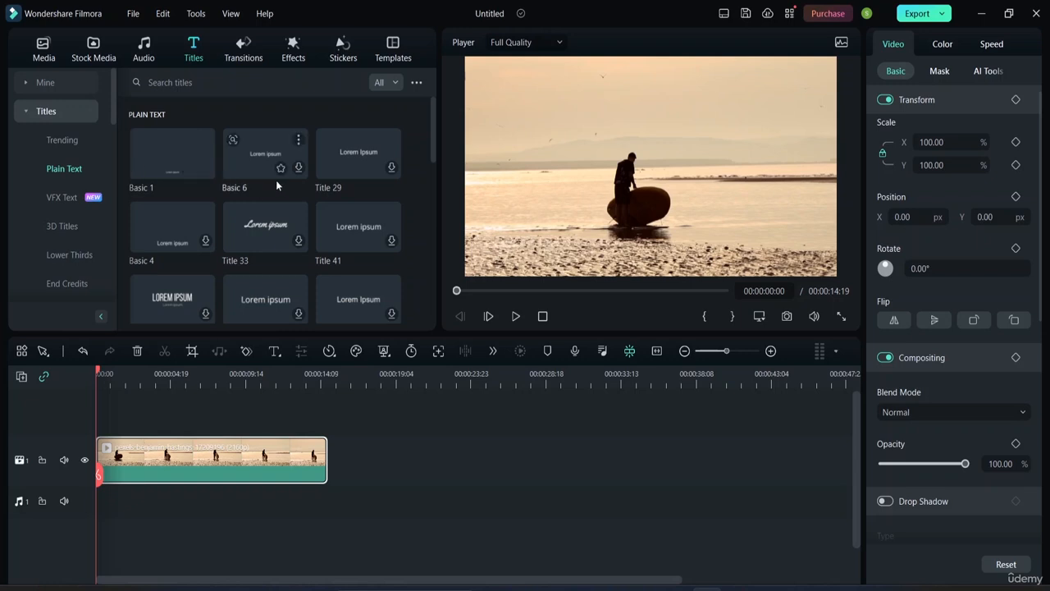
left_click(65, 226)
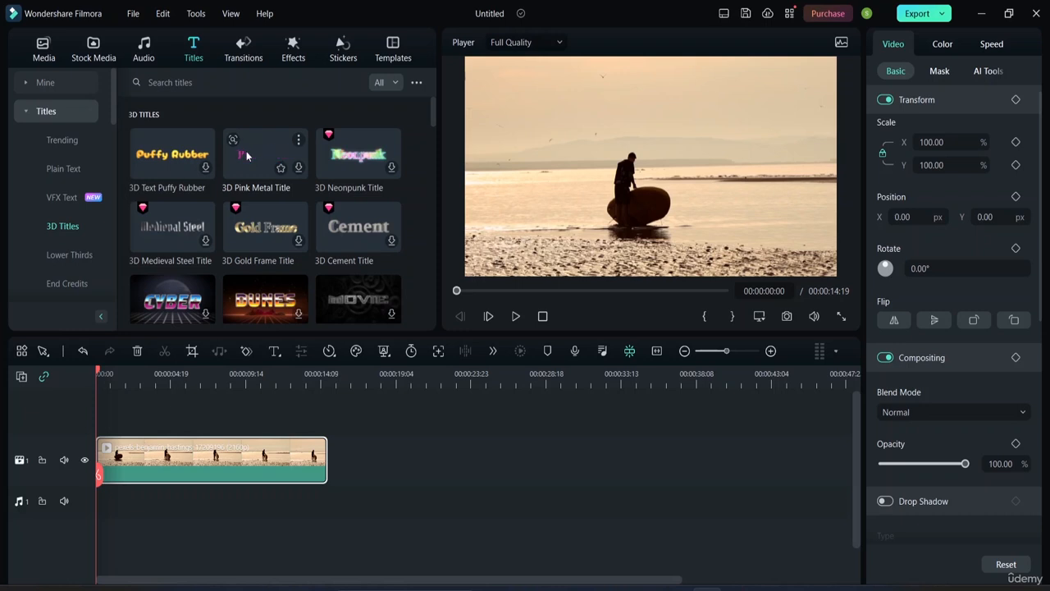
scroll(264, 279, "down", 5)
scroll(263, 279, "up", 2)
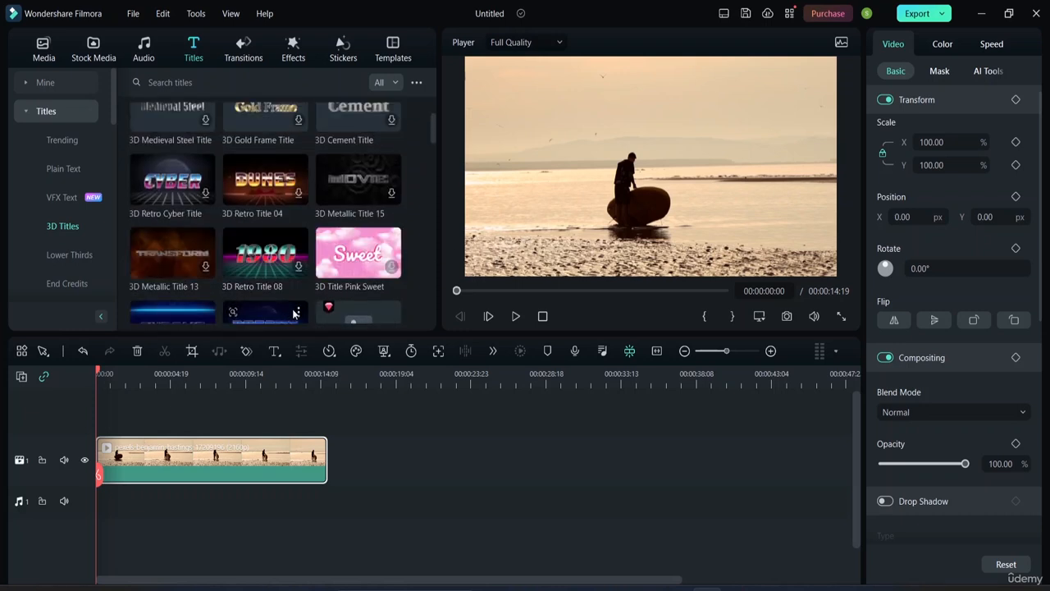
scroll(254, 263, "up", 2)
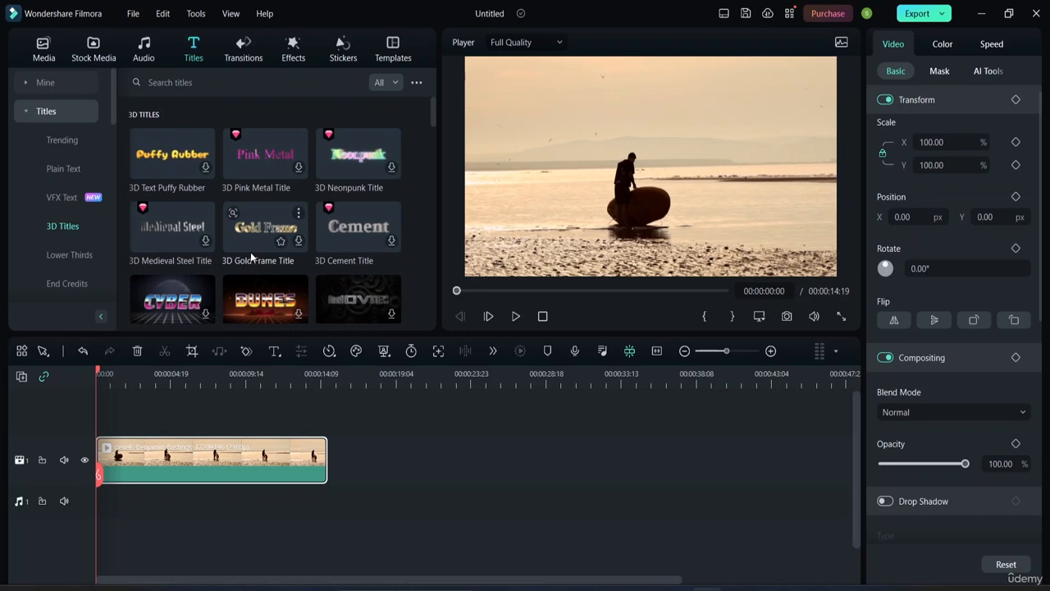
left_click(206, 169)
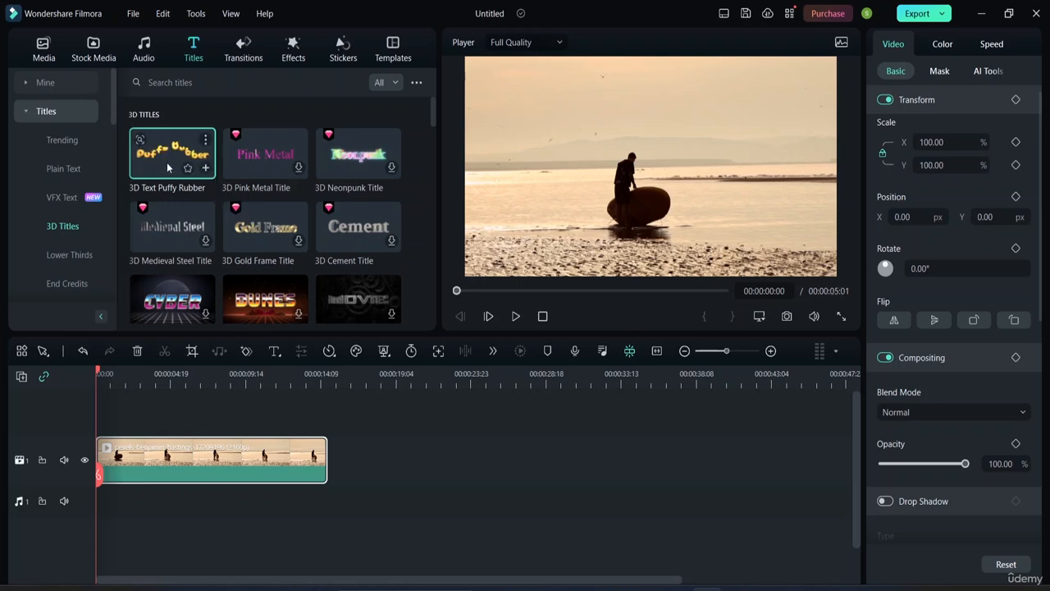
- Download the Default Title from the trending titles and preview the Title 2 template
left_click(71, 140)
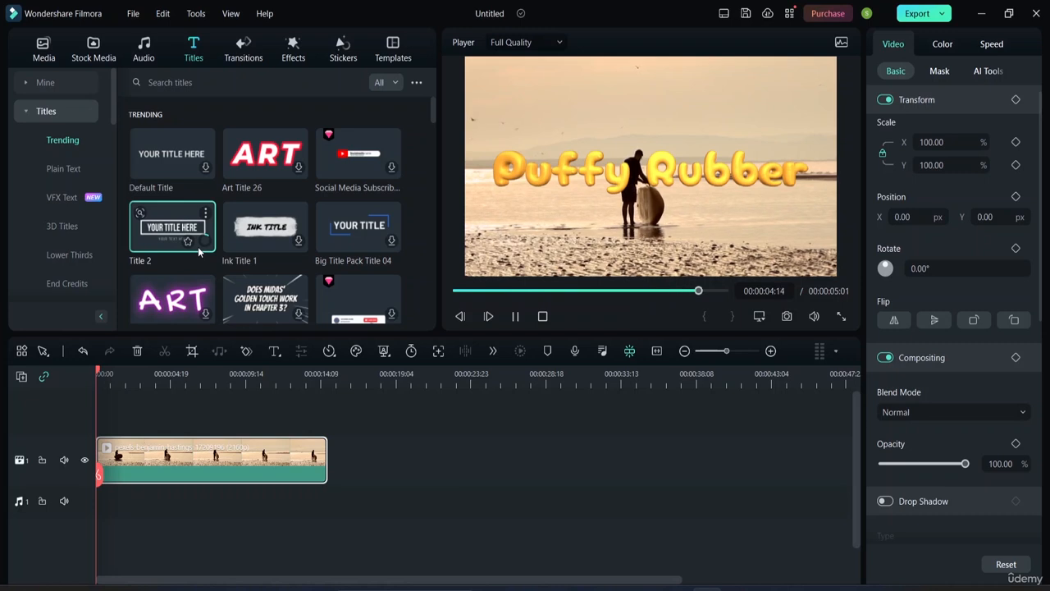
left_click(204, 168)
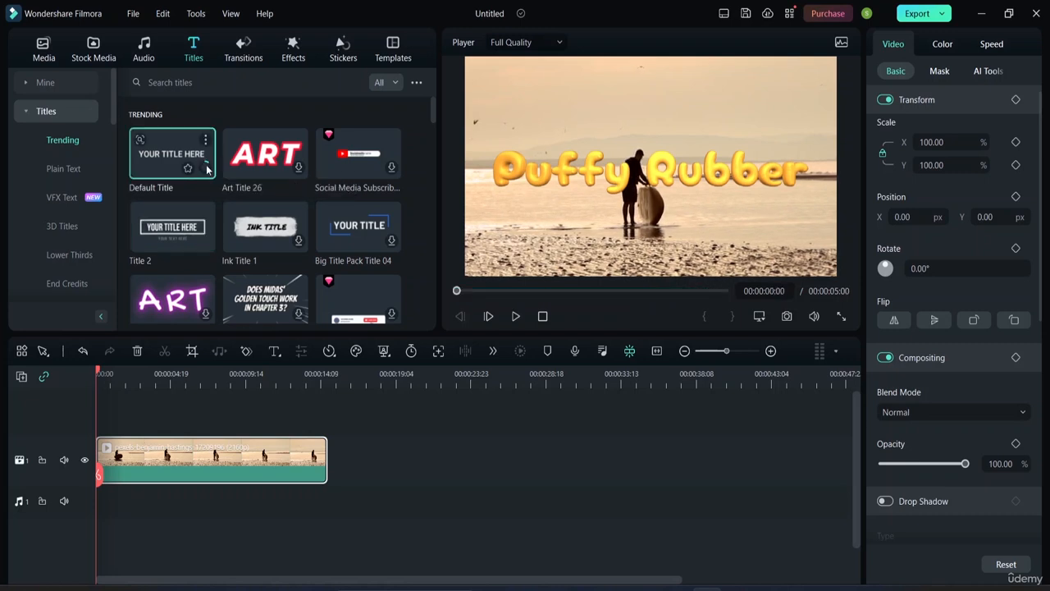
left_click(170, 236)
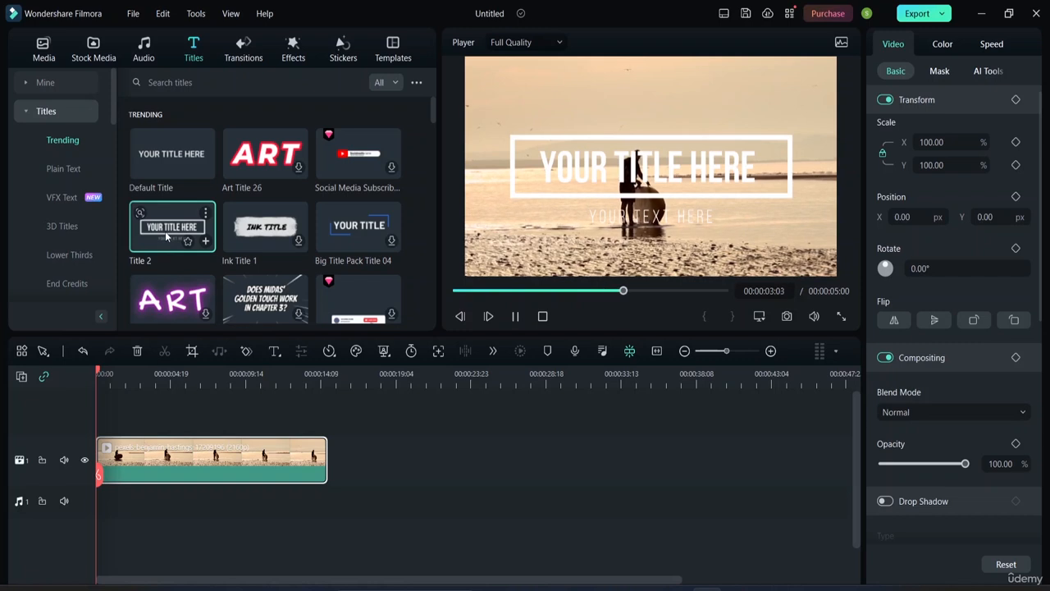
- Add the Title 2 template above the beach clip at the start of the timeline and play it back briefly
left_click_drag(166, 236, 101, 422)
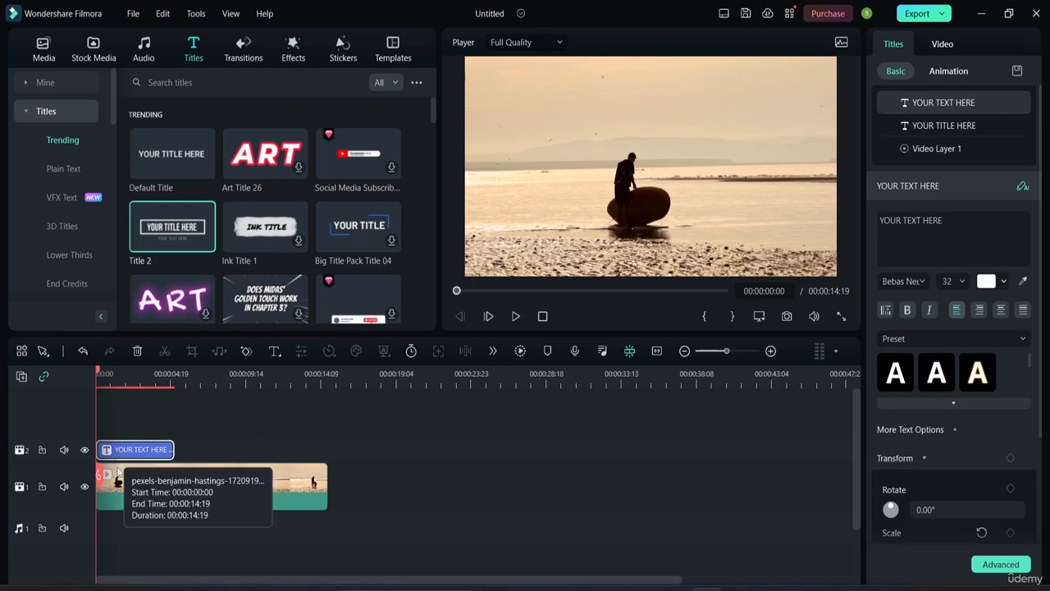
key("space")
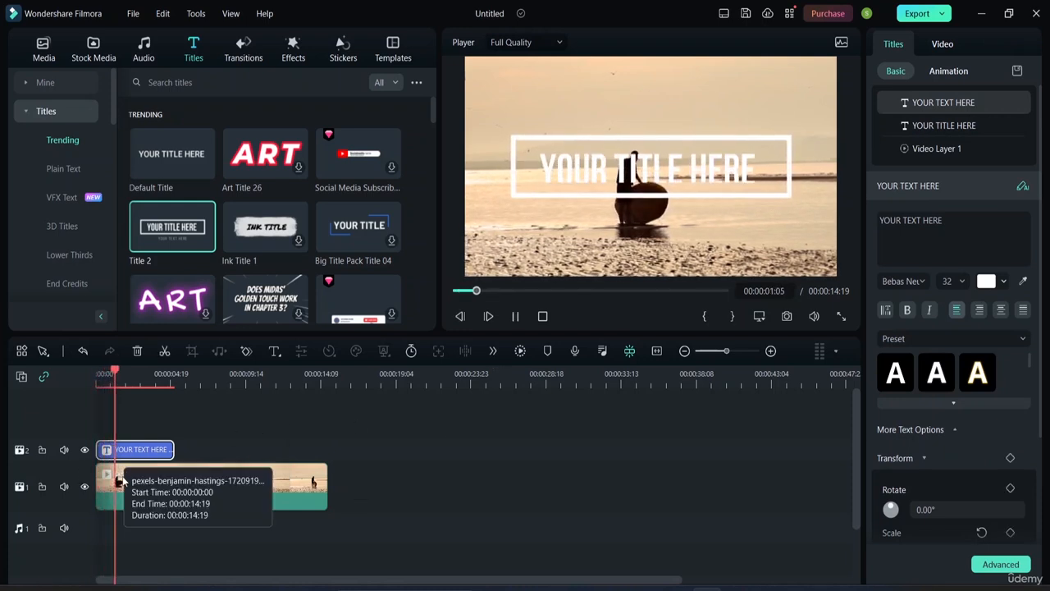
key("space")
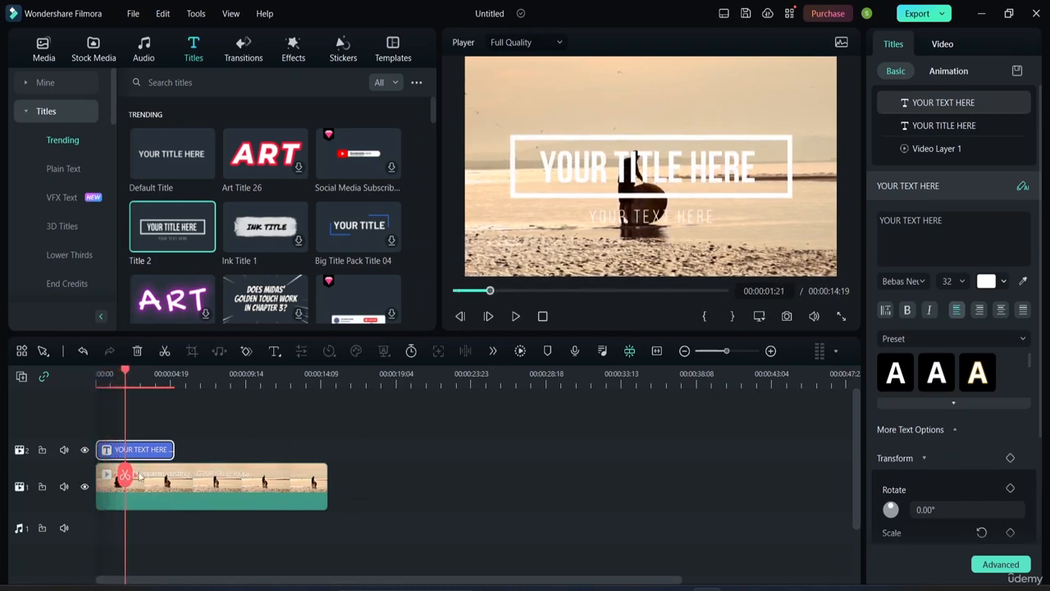
- Delete the Title 2 clip from the timeline
double_click(656, 177)
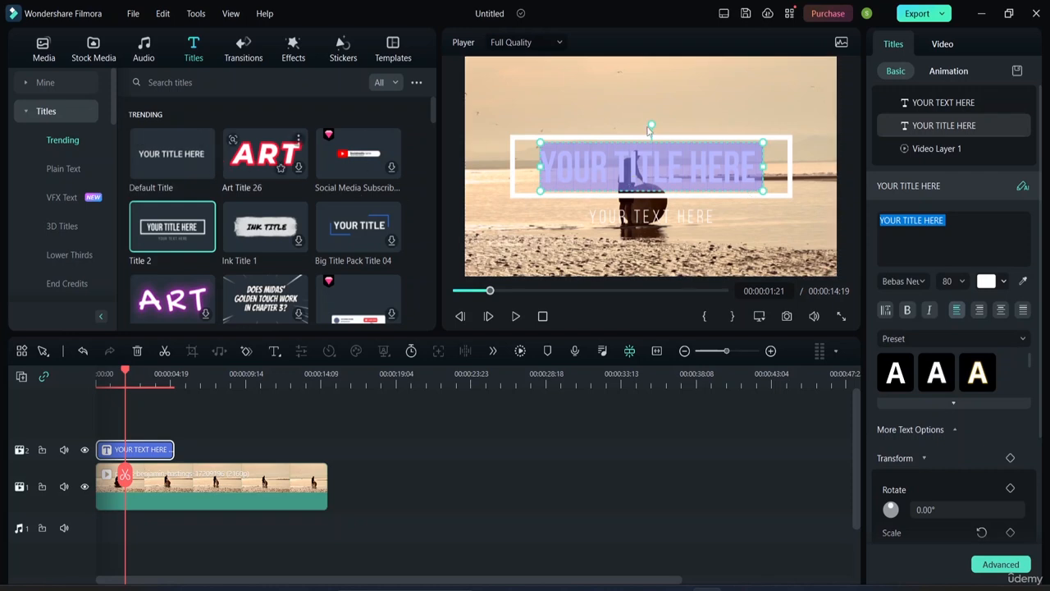
left_click(144, 455)
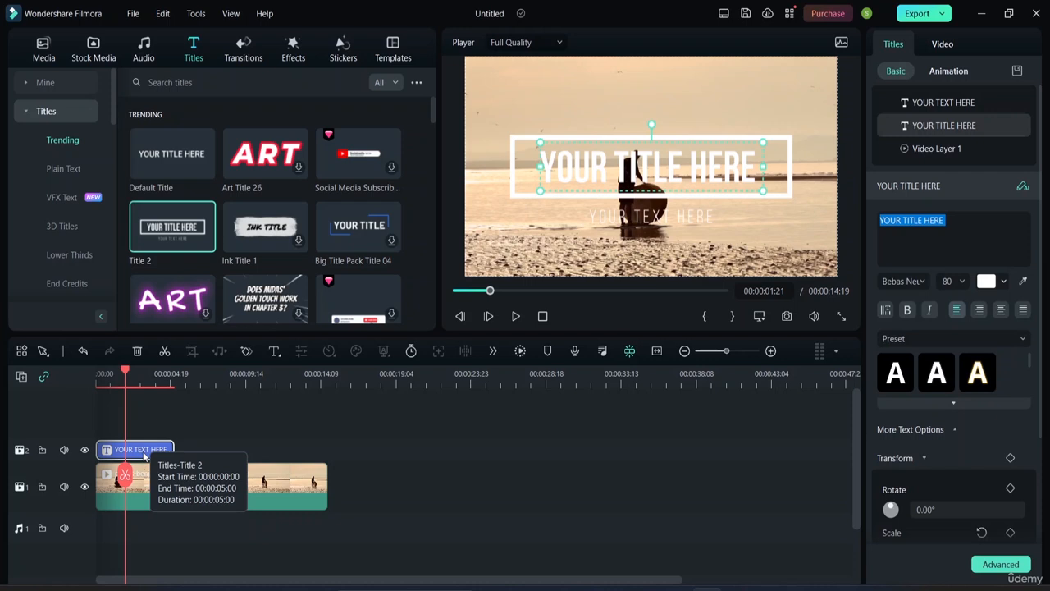
key("Delete")
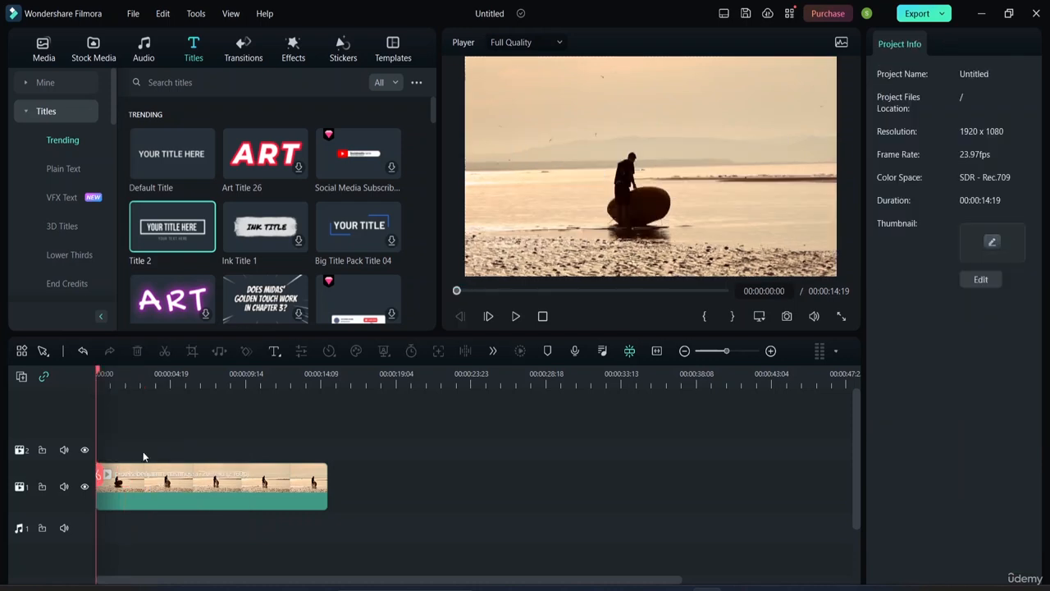
- Place the Default Title at the start of the second video track, above the beach clip
left_click(183, 151)
left_click_drag(183, 150, 106, 456)
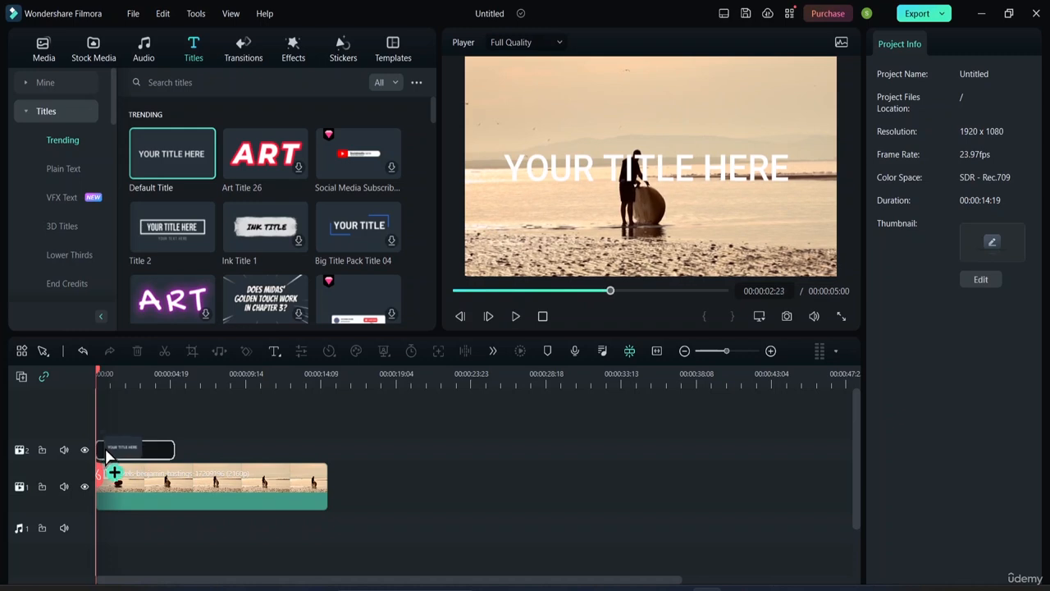
left_click(108, 452)
left_click(289, 420)
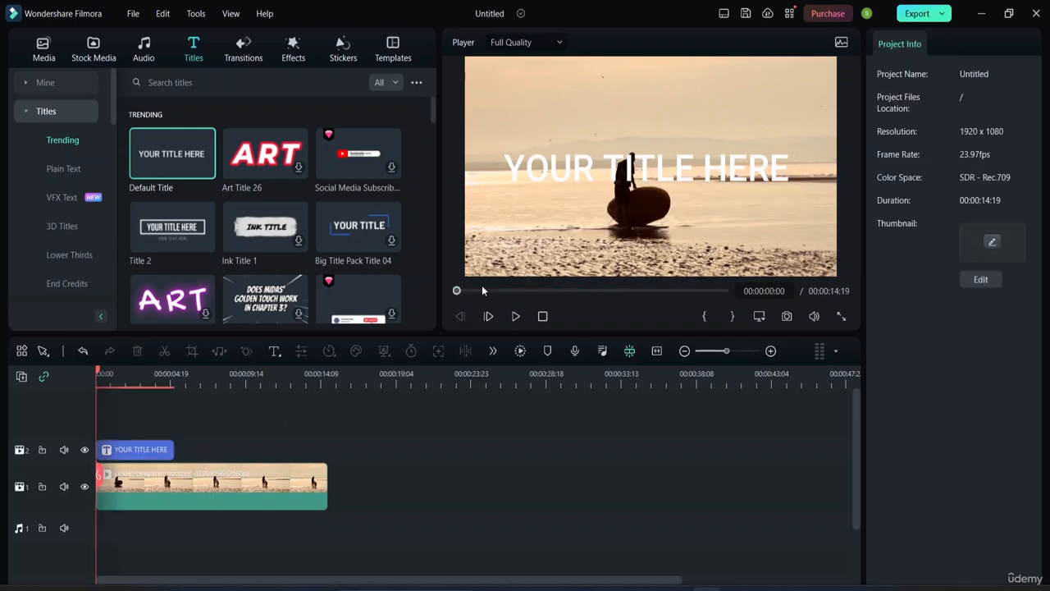
- Replace the default title's placeholder text with GOA,INDIA
left_click(785, 180)
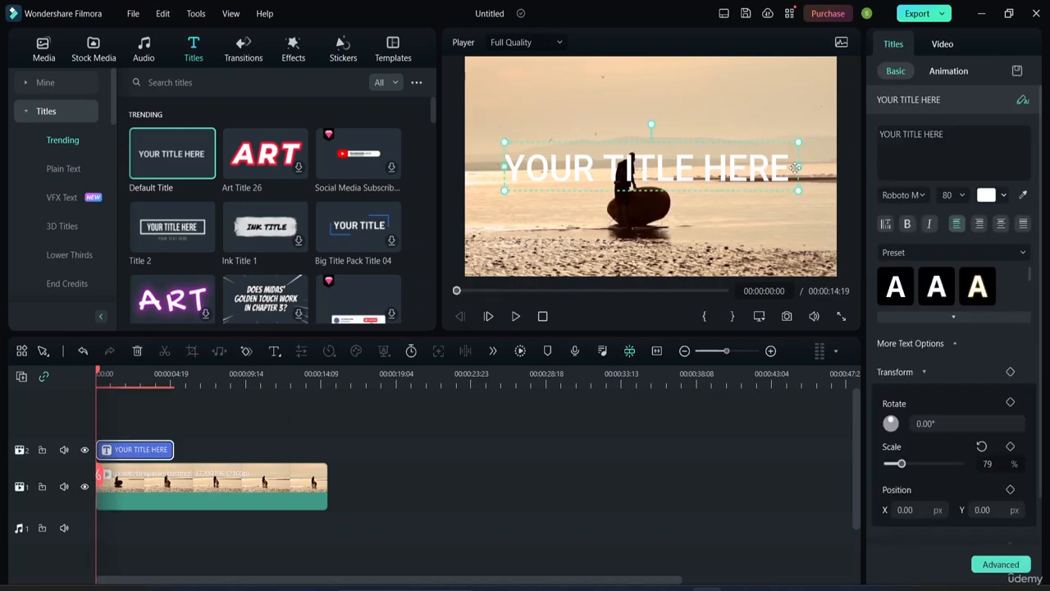
left_click(951, 129)
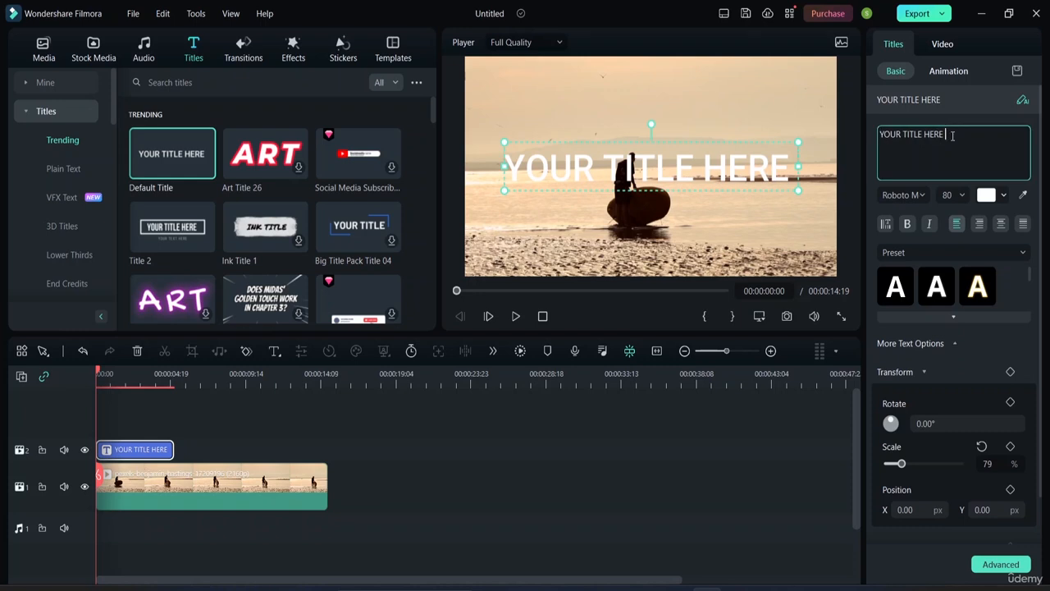
key("BackSpace")
key("BackSpace")
key("BackSpace")
key("BackSpace")
key("BackSpace")
key("BackSpace")
key("BackSpace")
key("BackSpace")
key("BackSpace")
key("BackSpace")
key("BackSpace")
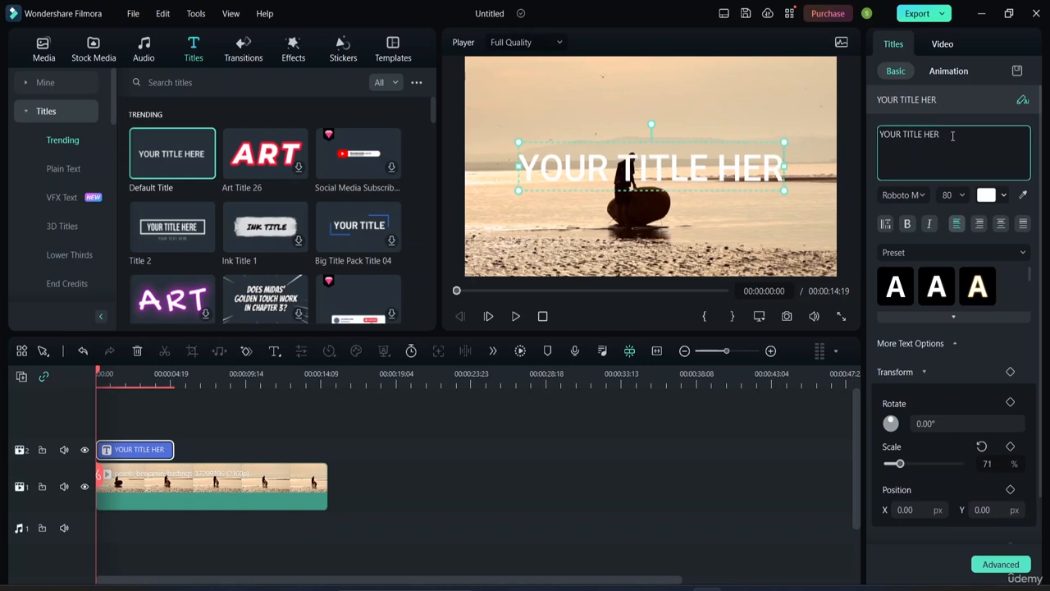
key("BackSpace")
key("BackSpace")
key("BackSpace")
key("BackSpace")
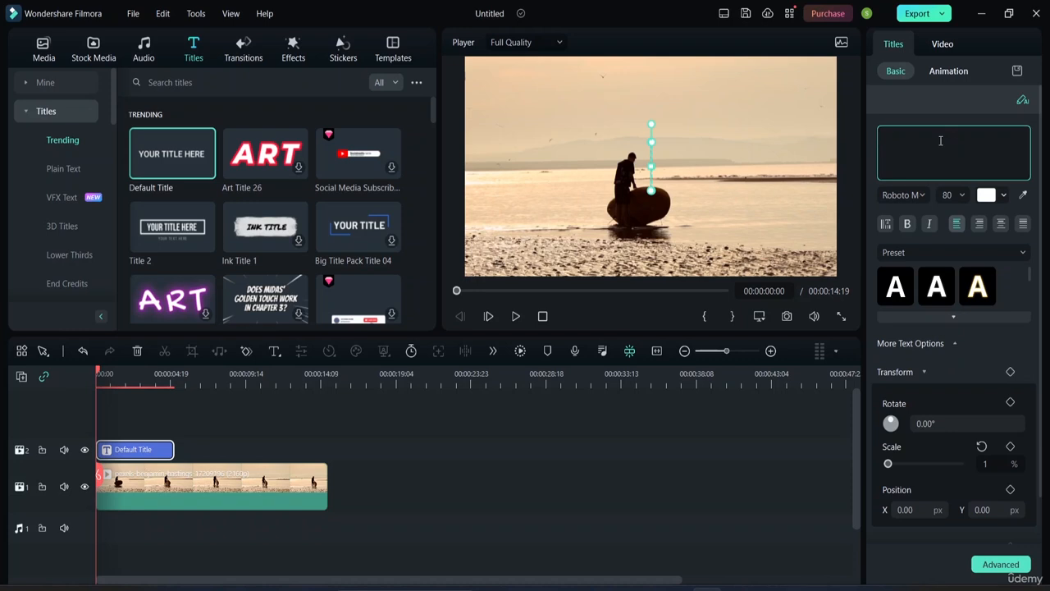
type("GOA,")
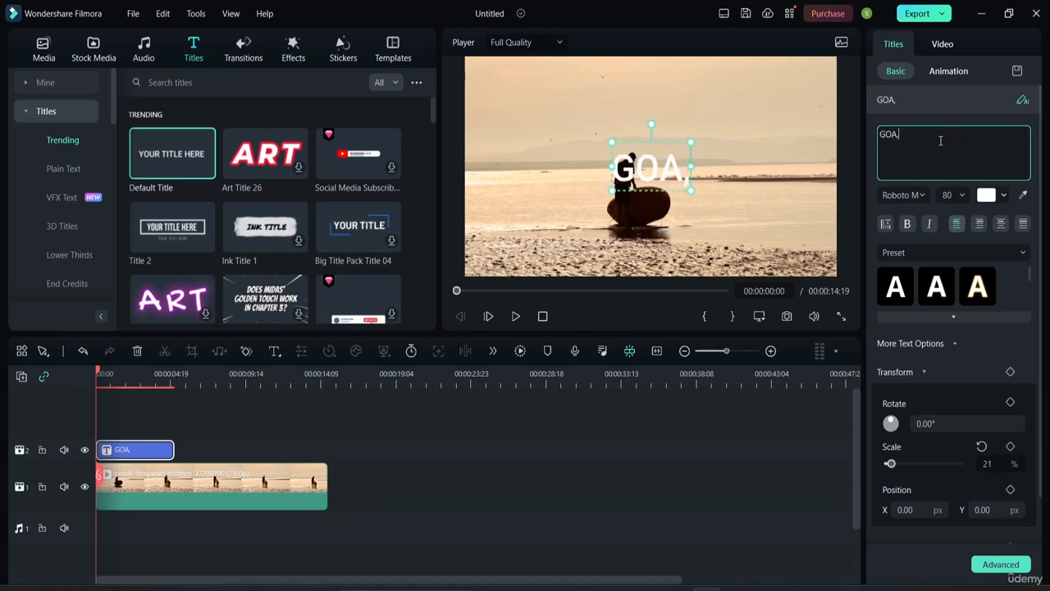
type("INDIA")
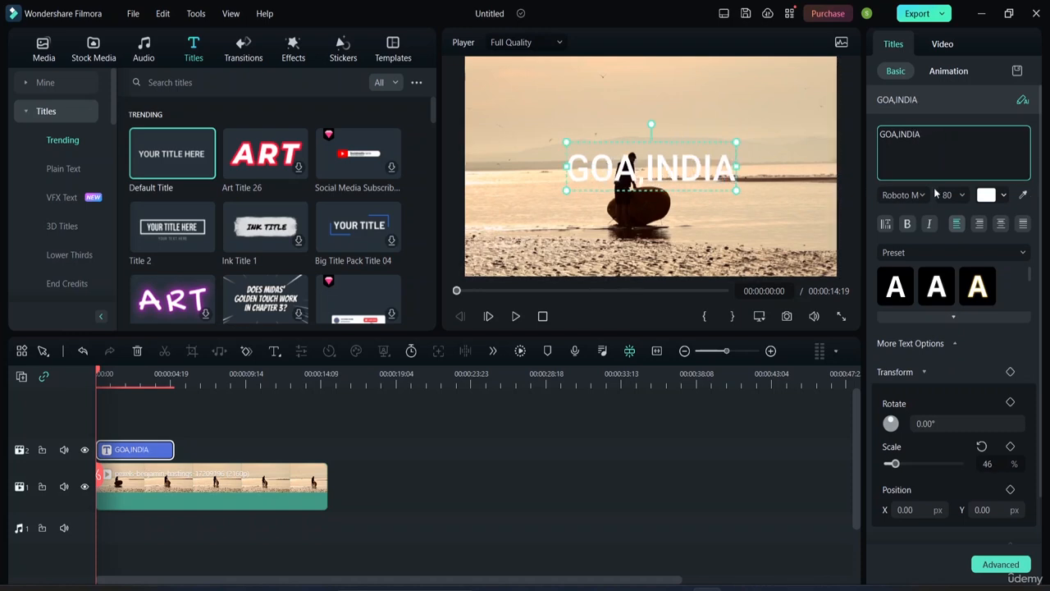
- Set the font of the GOA,INDIA title to Rockwell Extra Bold
left_click(731, 170)
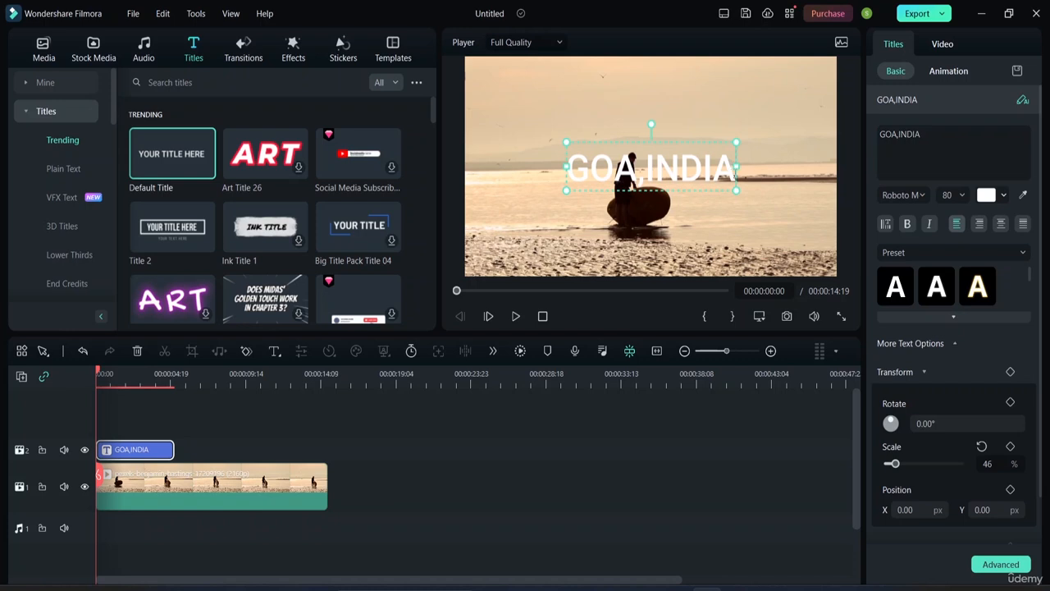
key("ctrl+a")
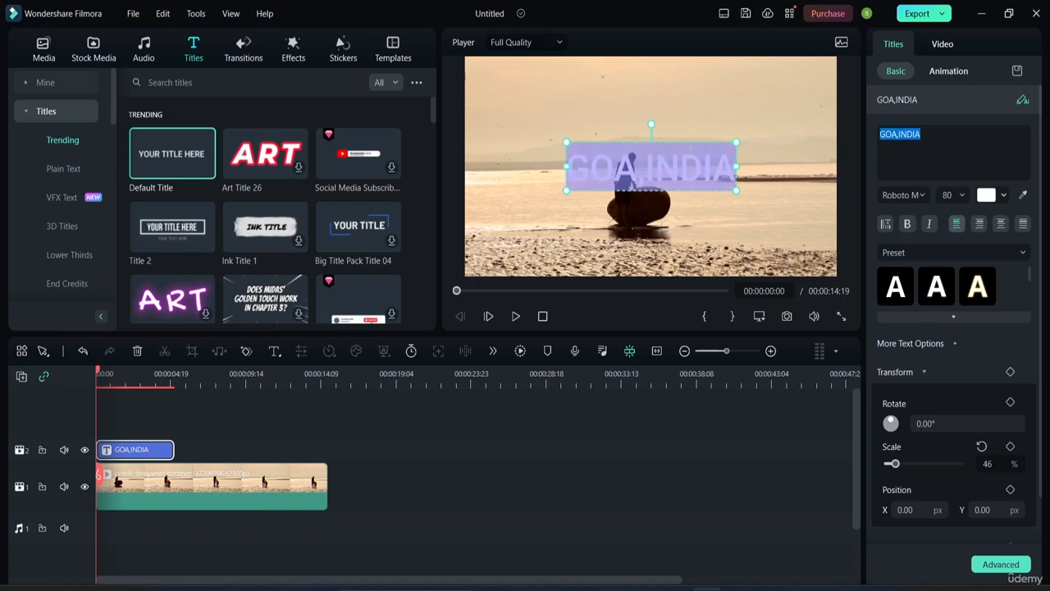
left_click(736, 166)
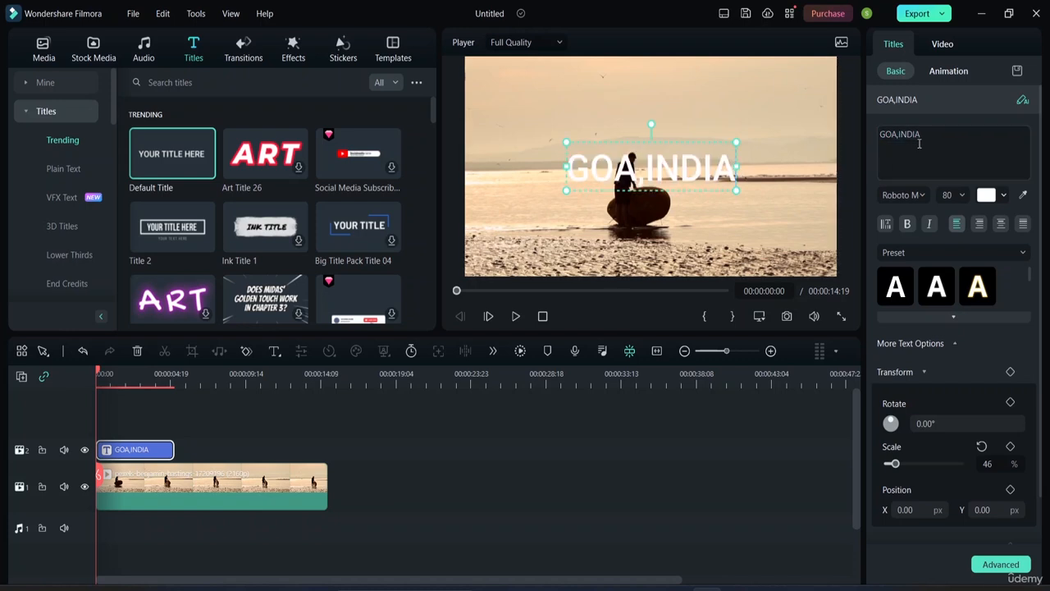
left_click(925, 194)
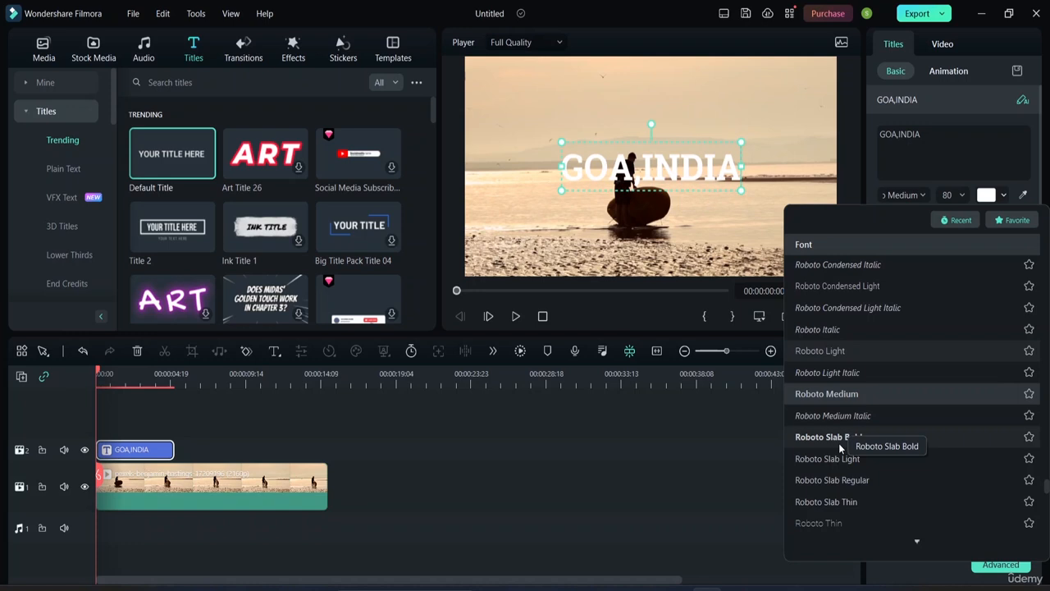
scroll(837, 513, "down", 4)
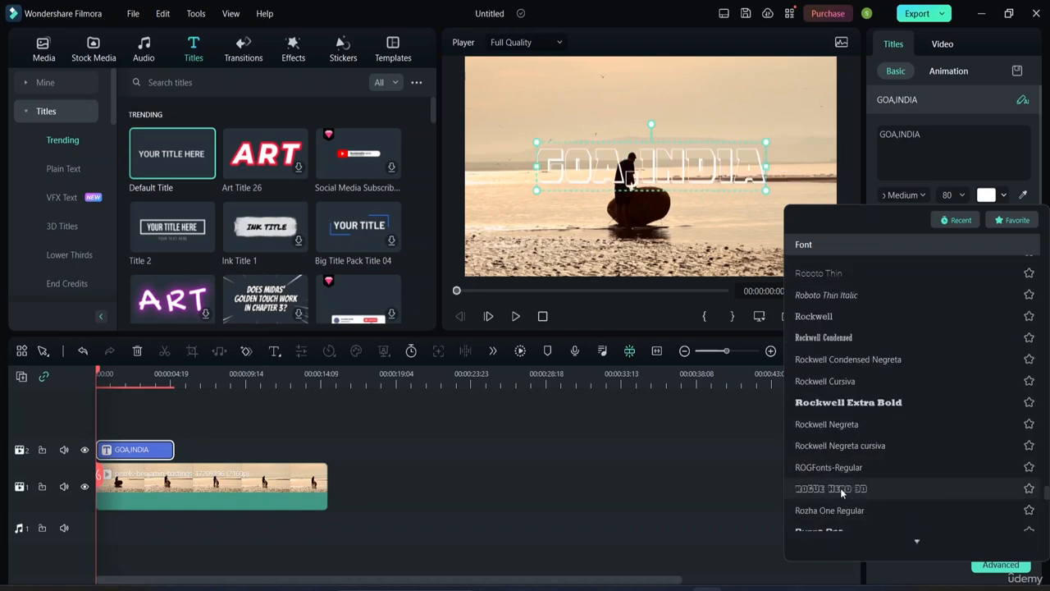
left_click(862, 402)
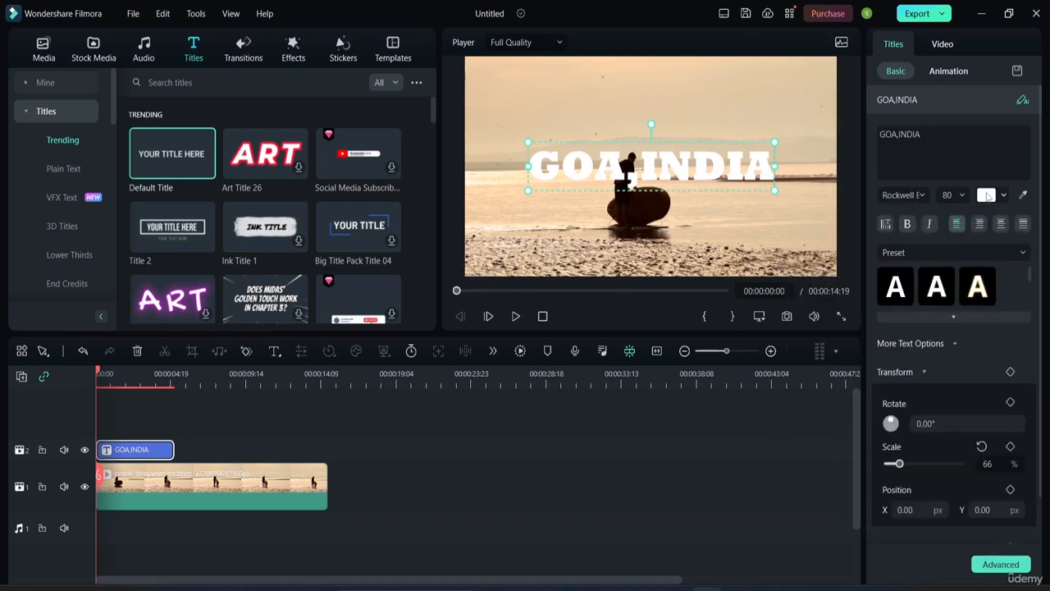
- Try a font size of 105 for the GOA,INDIA title, and set it to 100
left_click(956, 196)
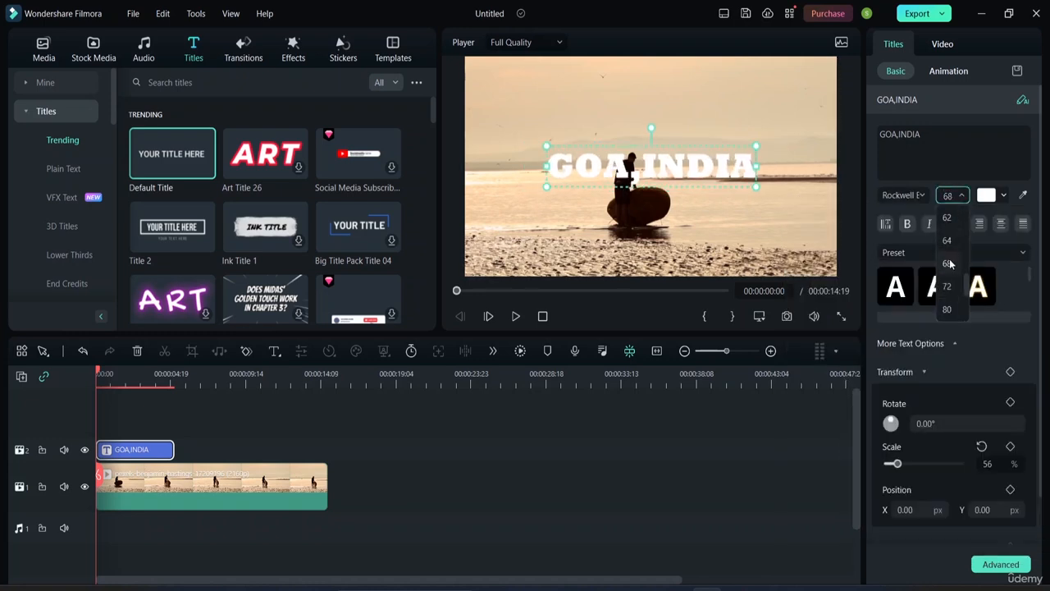
scroll(949, 263, "down", 2)
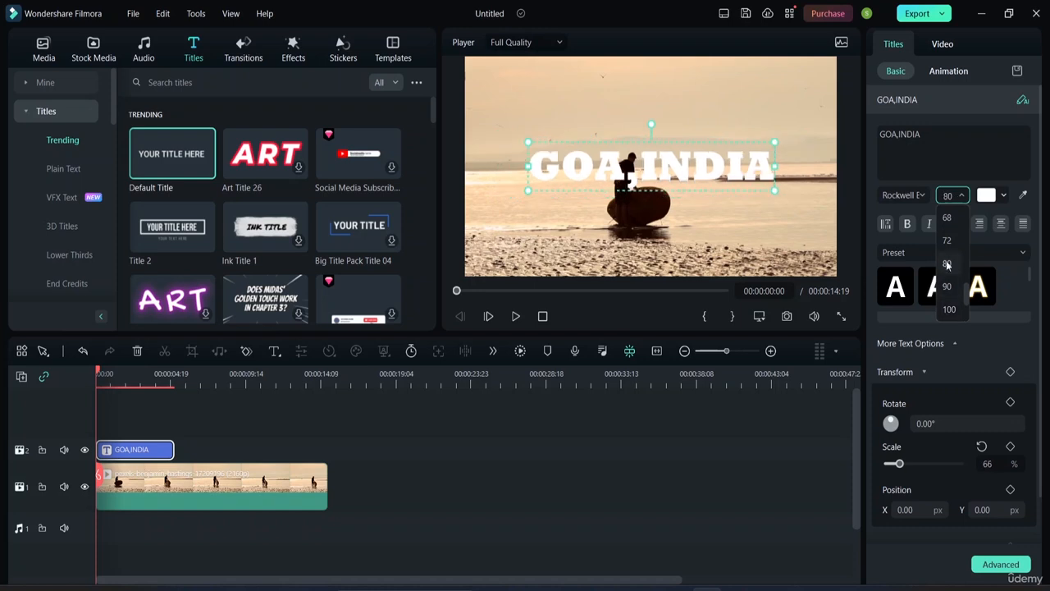
scroll(949, 254, "up", 5)
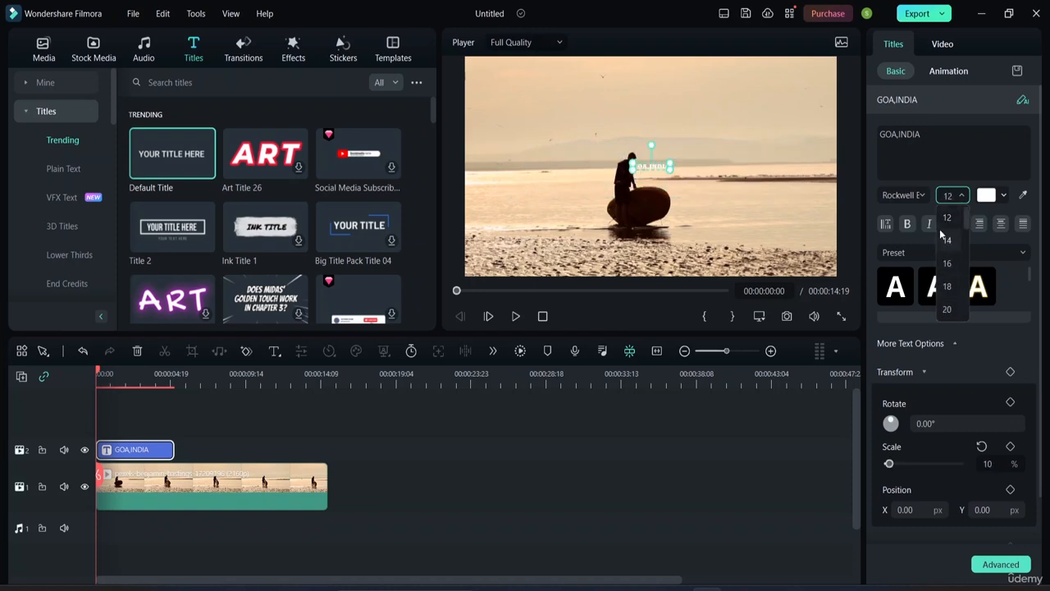
scroll(951, 235, "down", 6)
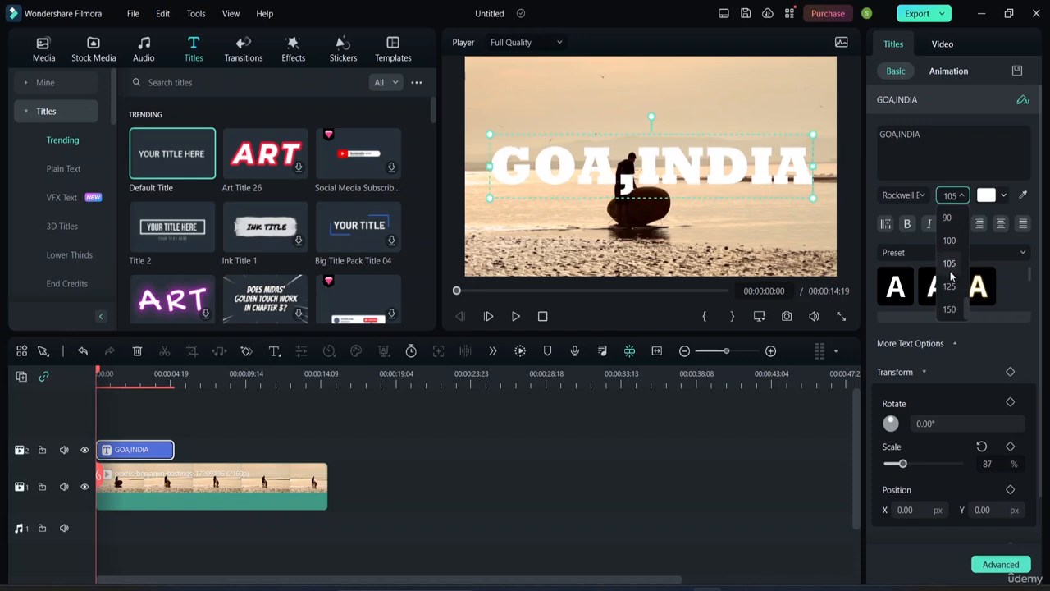
left_click(950, 267)
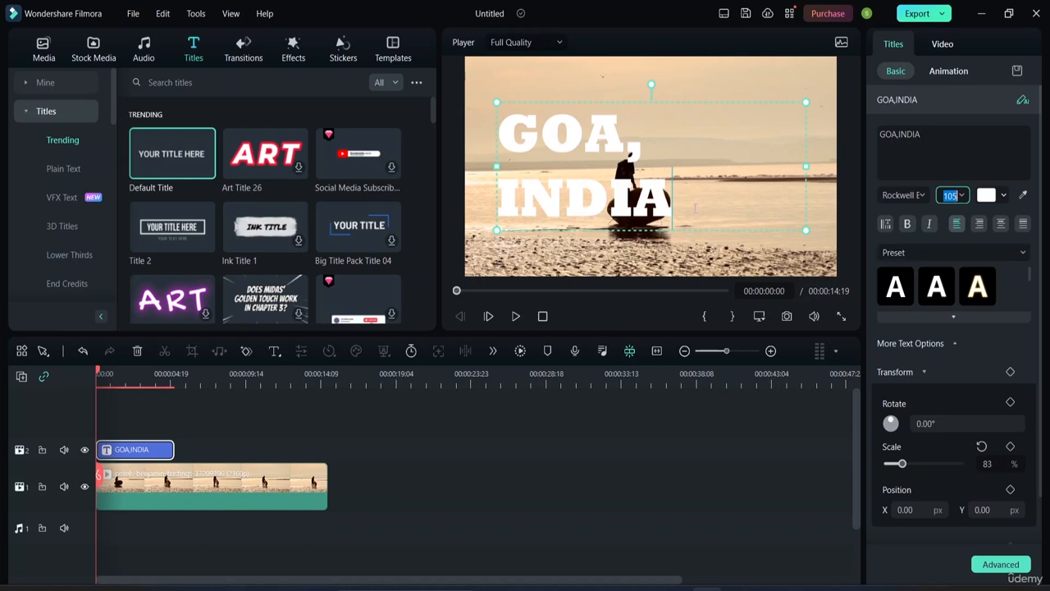
left_click(964, 197)
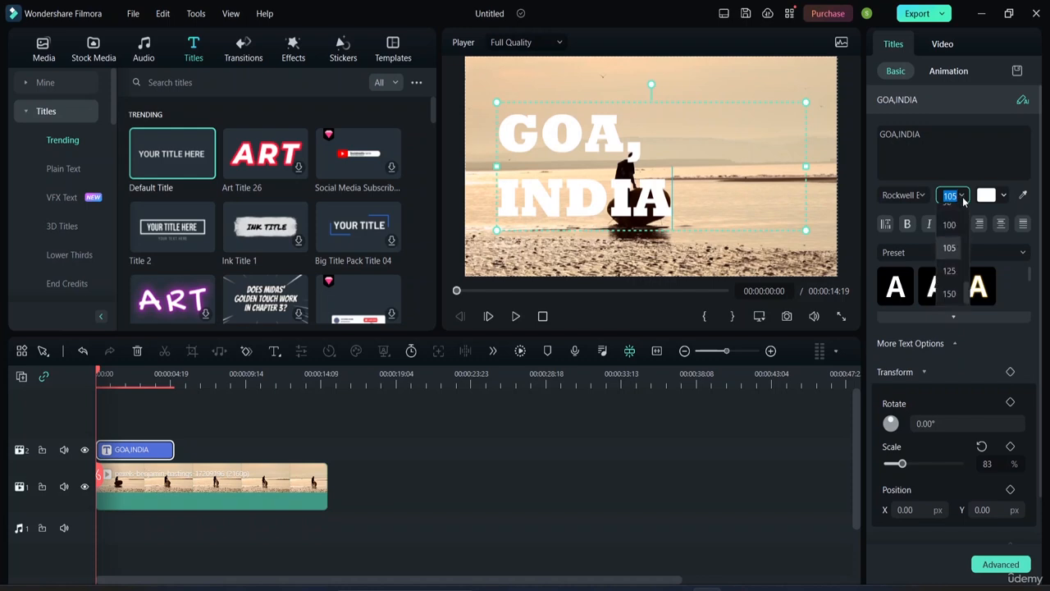
left_click(950, 241)
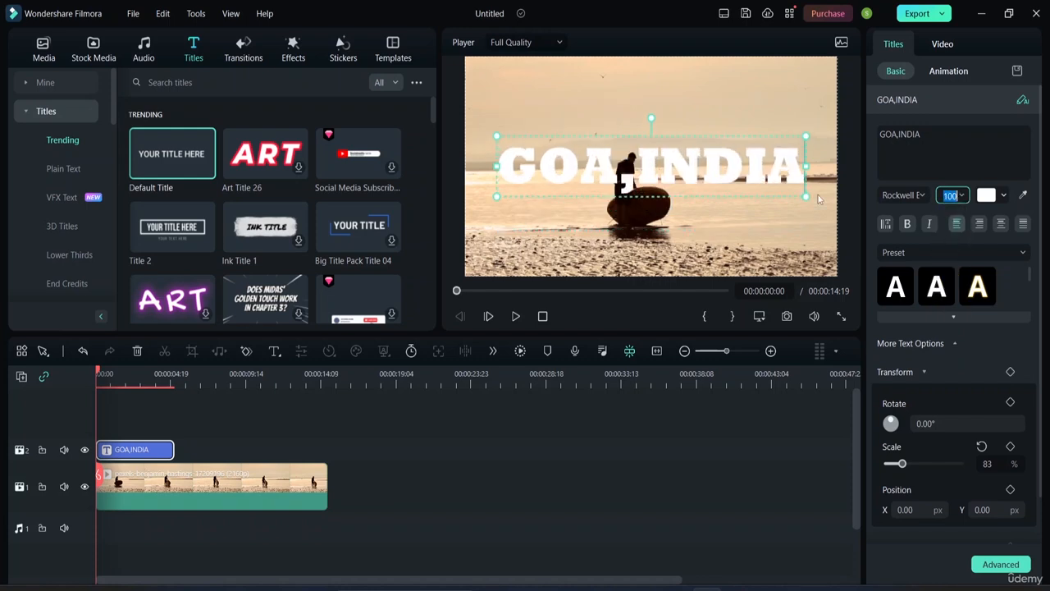
- Move the GOA,INDIA title straight up into the sky above the silhouetted figure, at about Y 132 px and horizontally centred
left_click(771, 223)
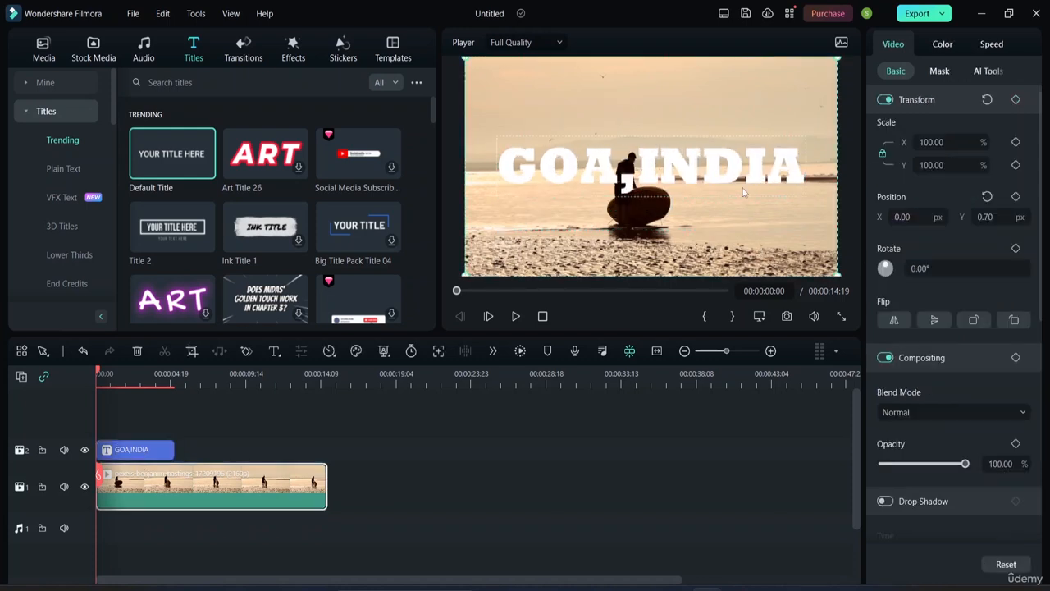
left_click_drag(689, 185, 689, 115)
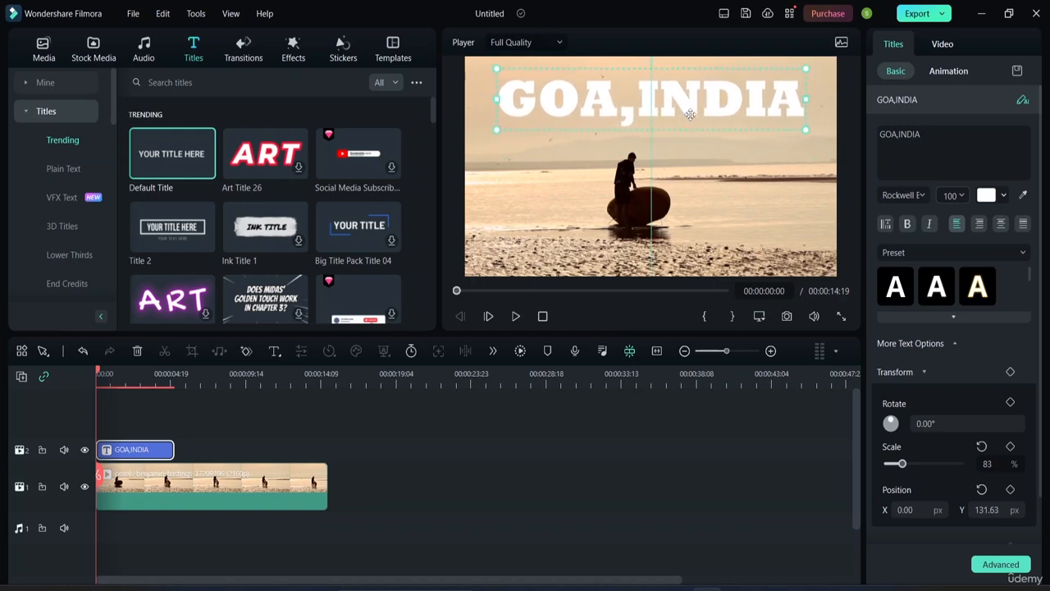
left_click(754, 215)
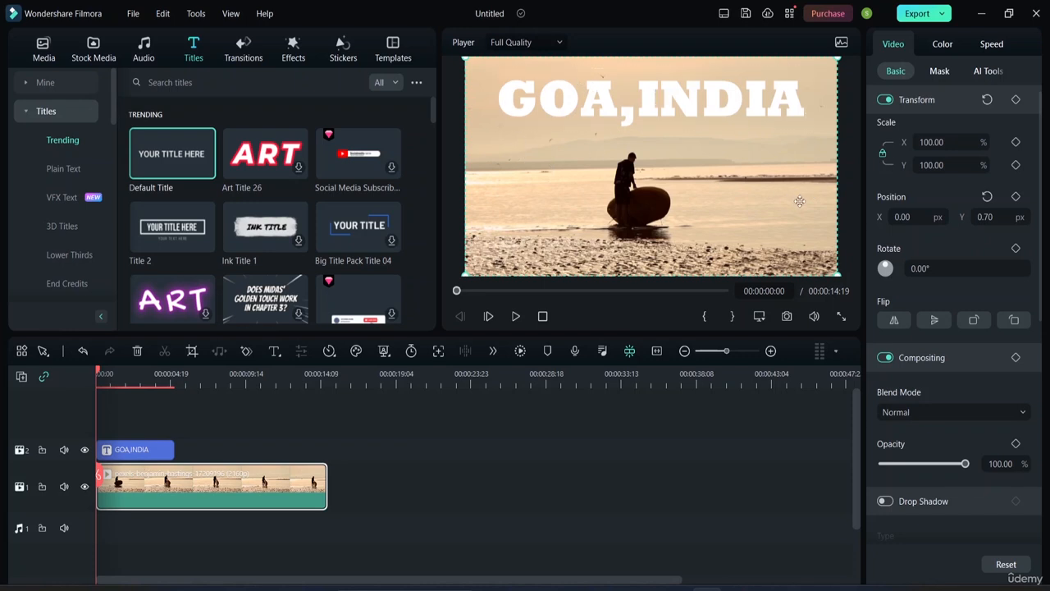
- Try pink as the GOA,INDIA title's text color, and set it to black
left_click(741, 123)
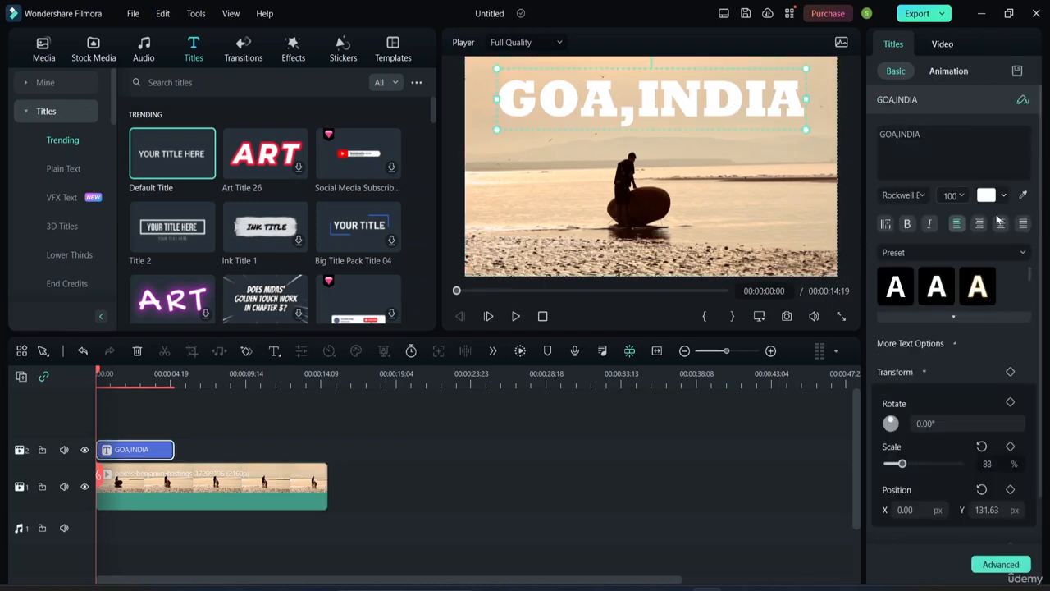
left_click(1003, 197)
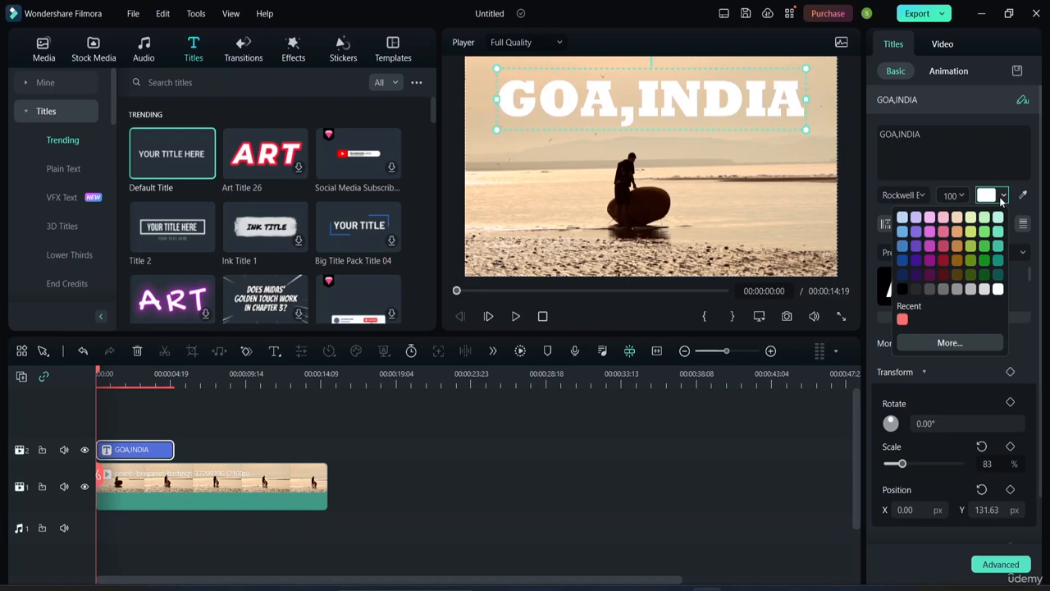
left_click(928, 231)
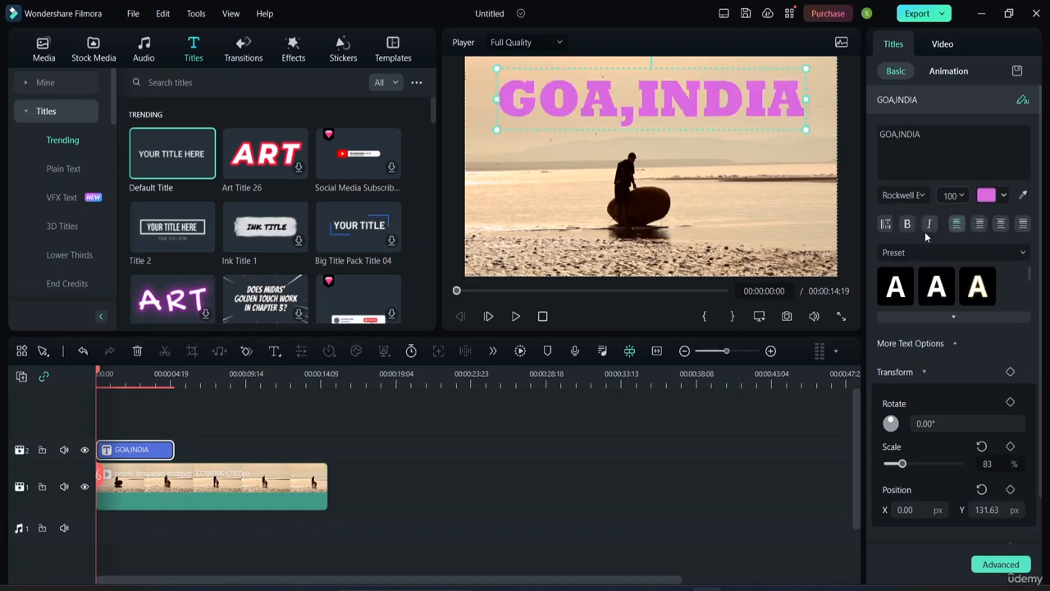
left_click(1003, 195)
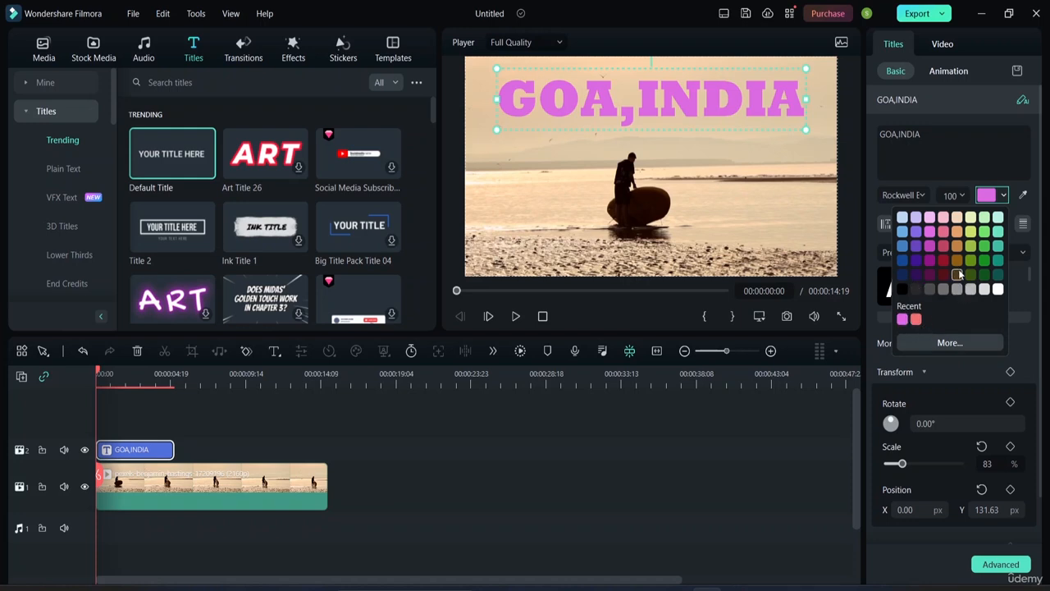
left_click(908, 290)
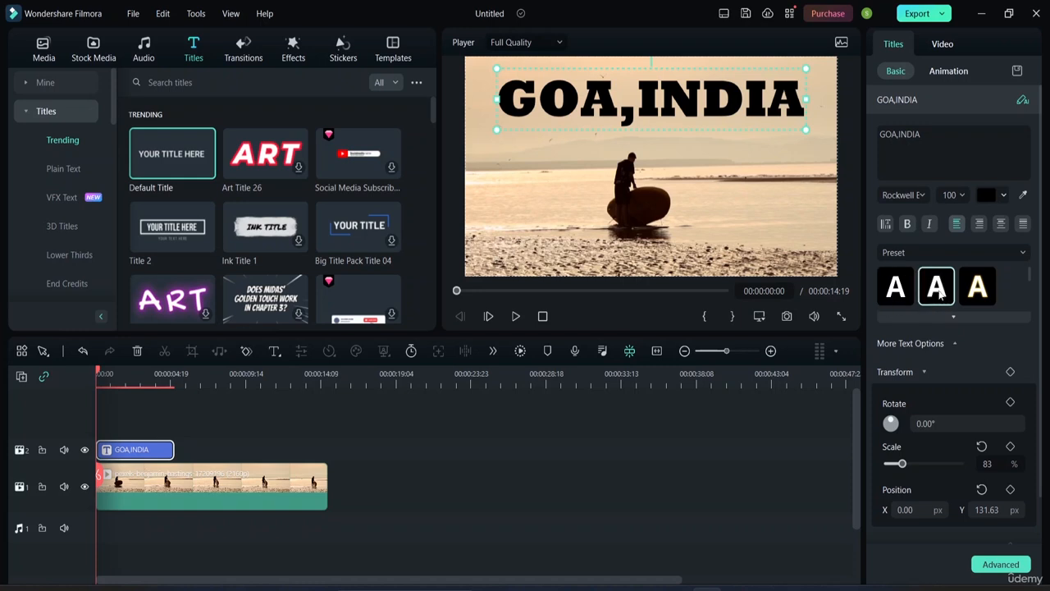
- Try recoloring the title text with the eyedropper by sampling the water in the beach clip, and restore black
left_click(1022, 196)
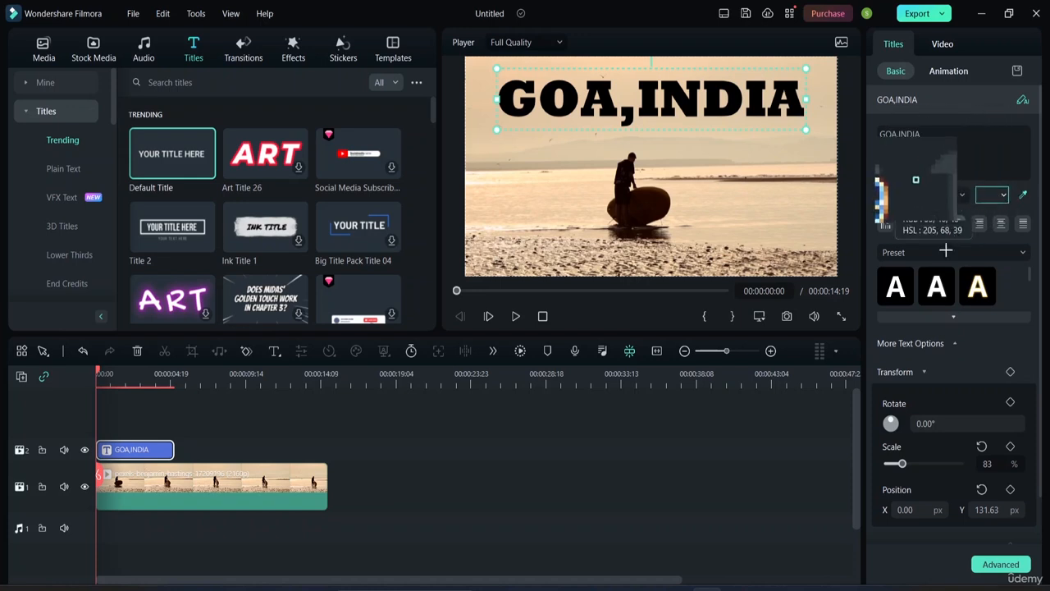
left_click(760, 207)
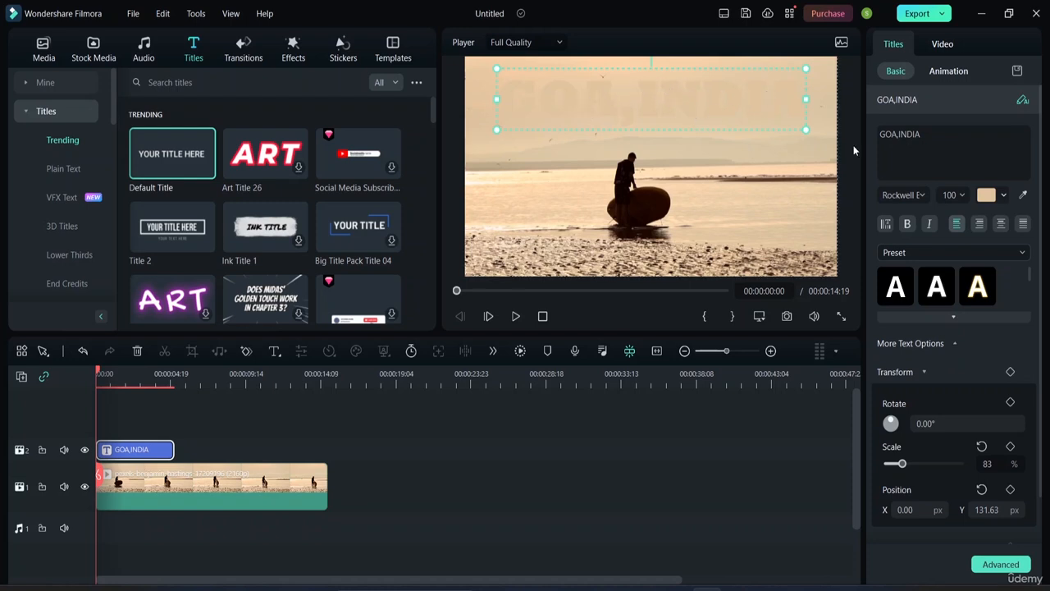
left_click(1022, 197)
left_click(984, 173)
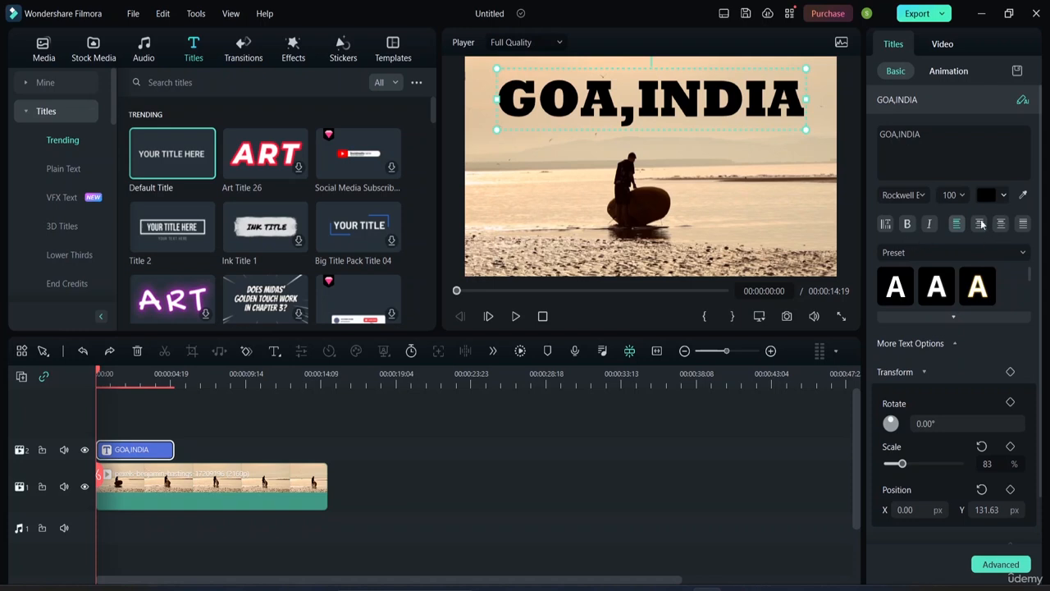
- Try a vertical text direction for the title and move it toward the frame's left side, and undo these changes
left_click(885, 224)
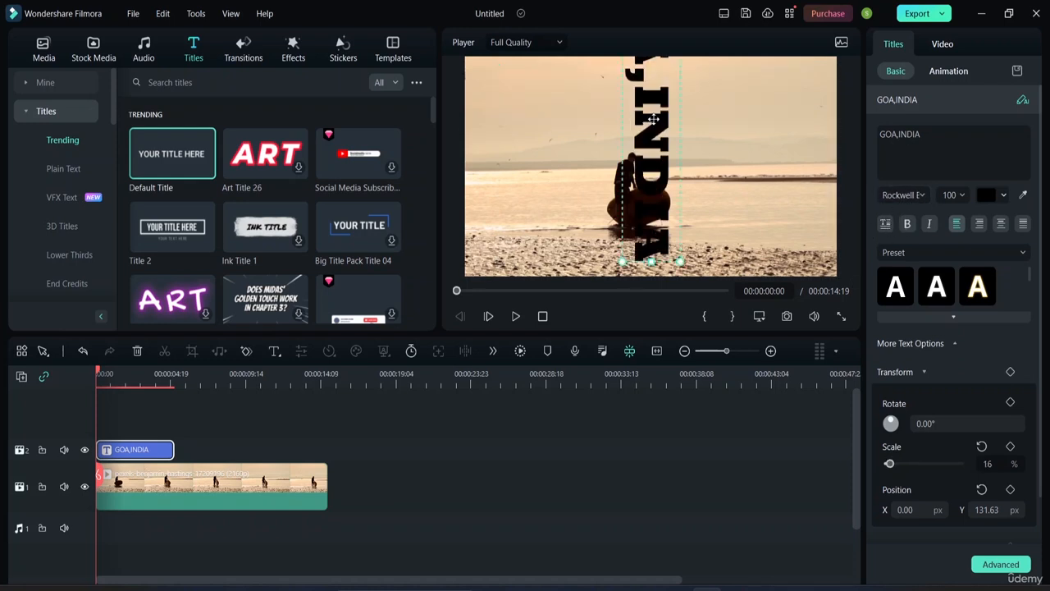
left_click_drag(652, 119, 518, 106)
left_click_drag(547, 240, 495, 205)
key("ctrl+z")
key("ctrl+z")
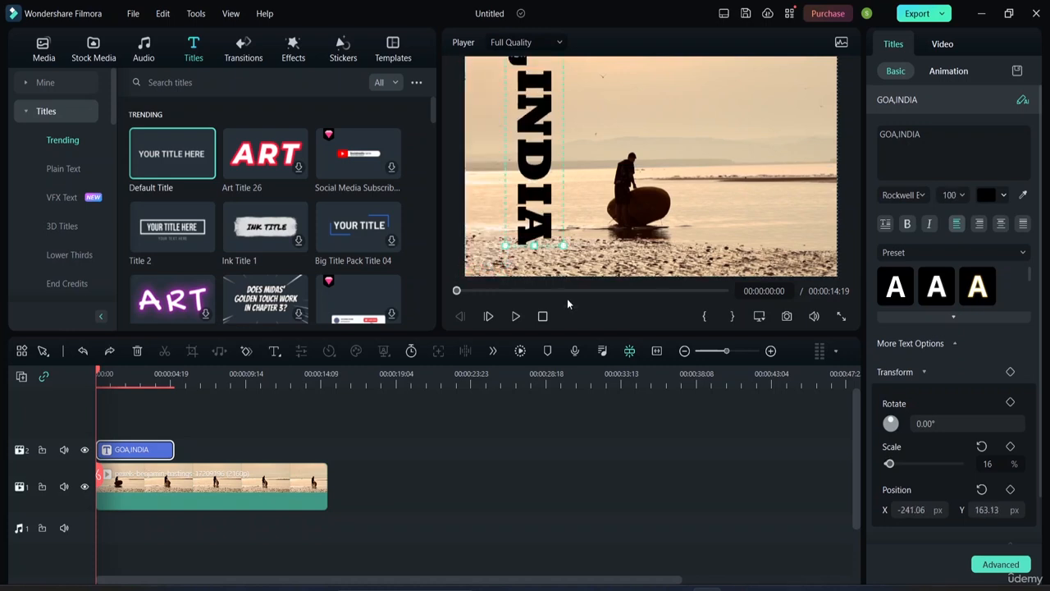
key("ctrl+z")
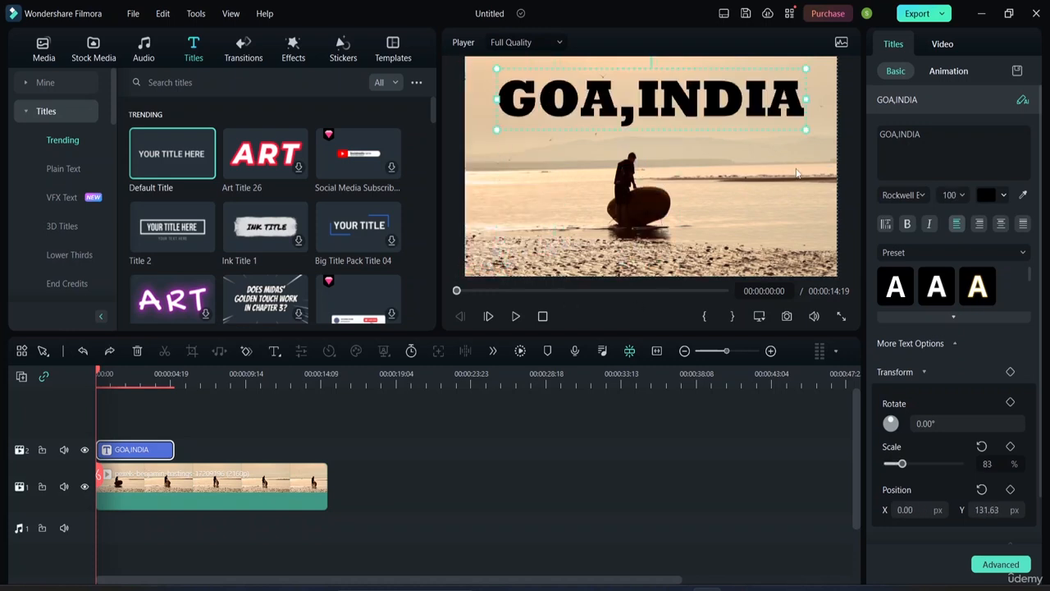
- Apply bold to the whole GOA,INDIA title
left_click(796, 173)
left_click(627, 104)
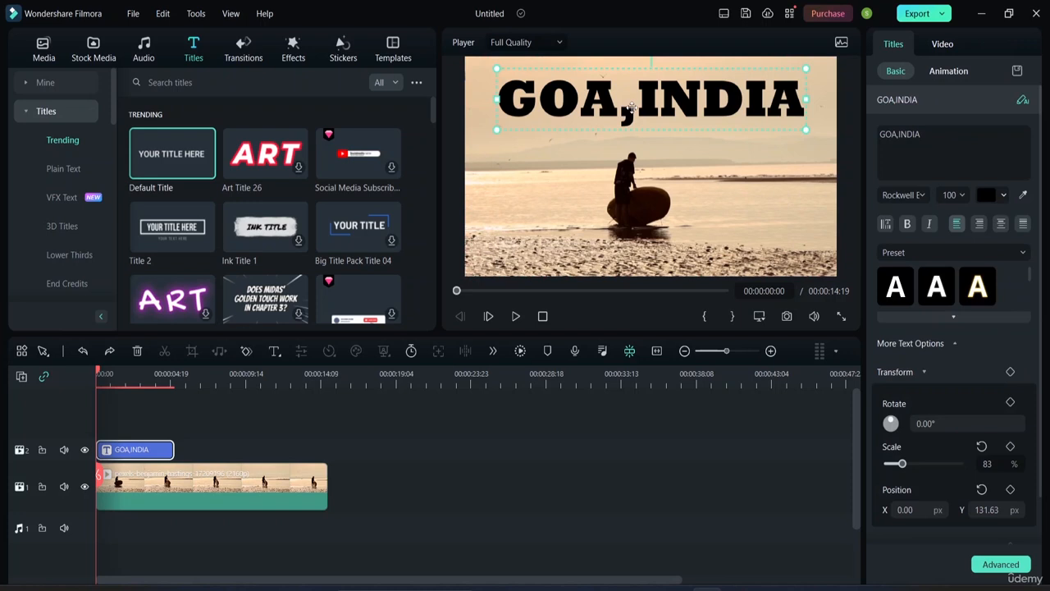
left_click(908, 225)
- Try italics on only the word GOA in the title, and turn the italics off again
left_click(984, 172)
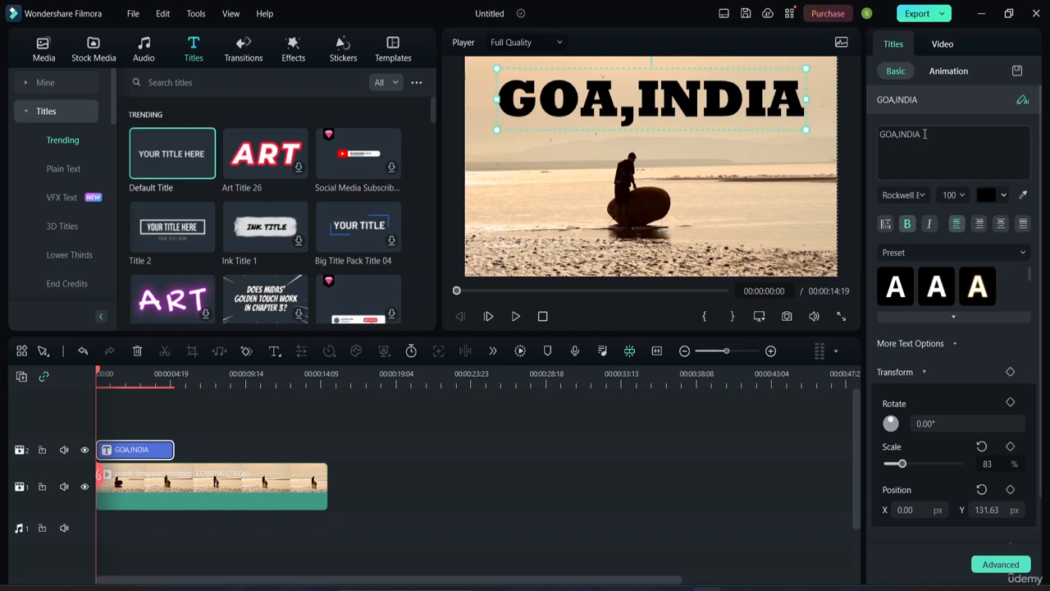
key("shift+Left")
key("shift+Left")
key("shift+Left")
left_click_drag(881, 137, 853, 139)
left_click_drag(927, 138, 893, 140)
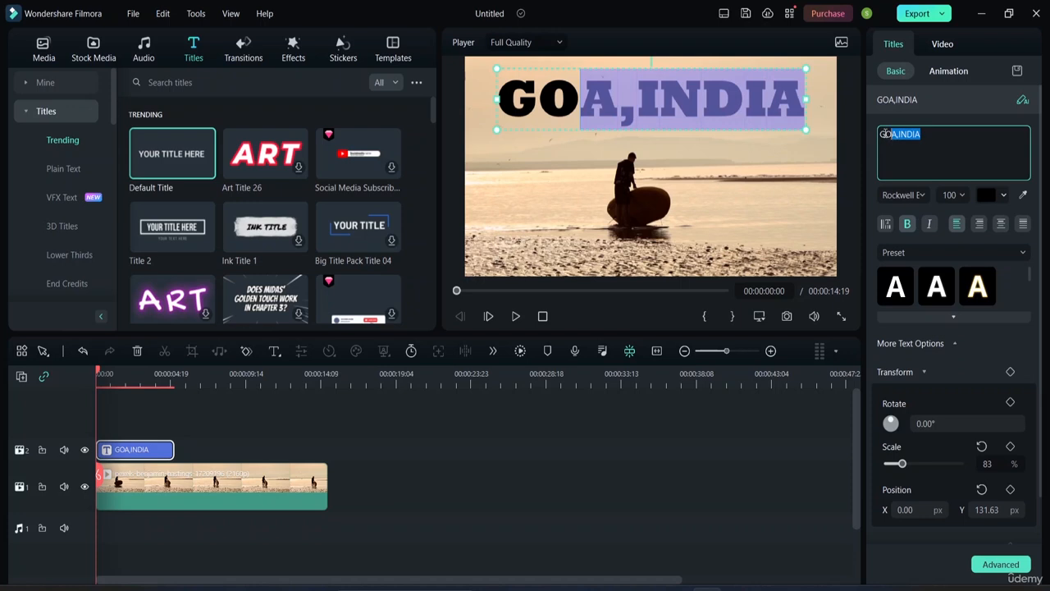
left_click(919, 142)
double_click(889, 135)
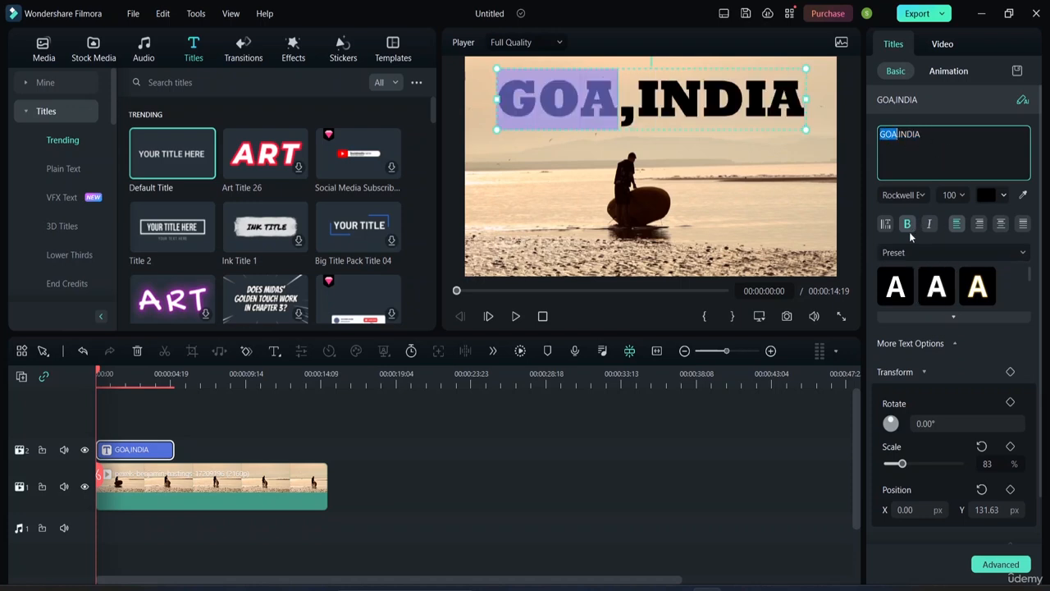
left_click(930, 226)
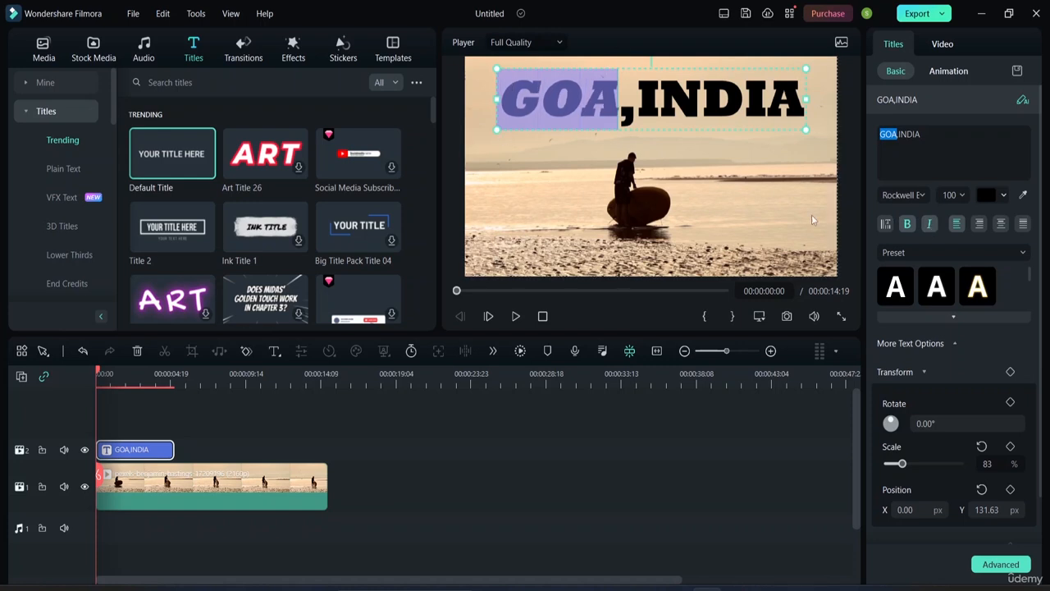
left_click(929, 223)
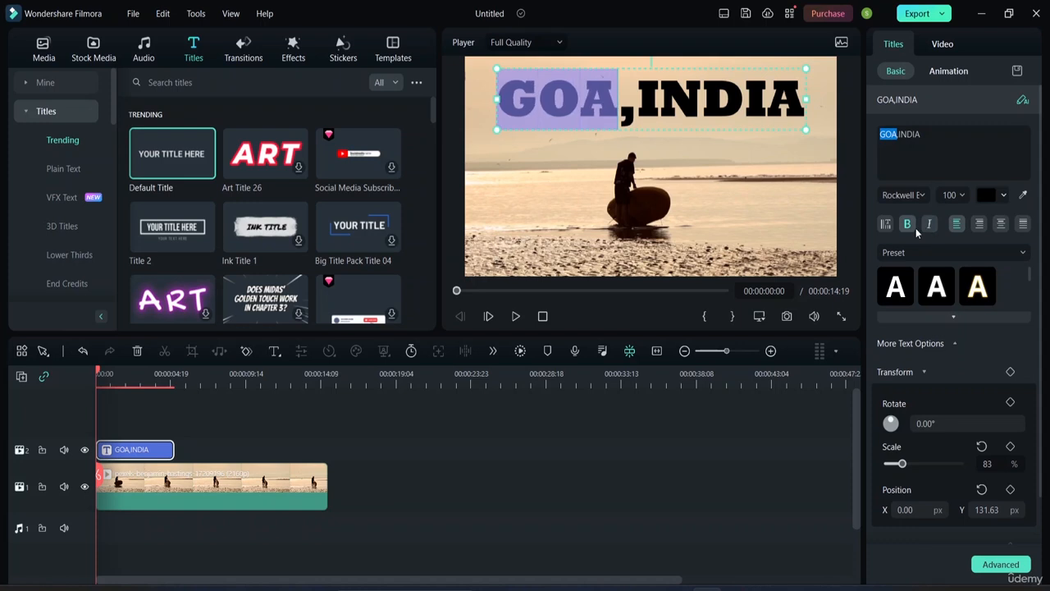
- Remove the bold style from the GOA,INDIA title
left_click(797, 115)
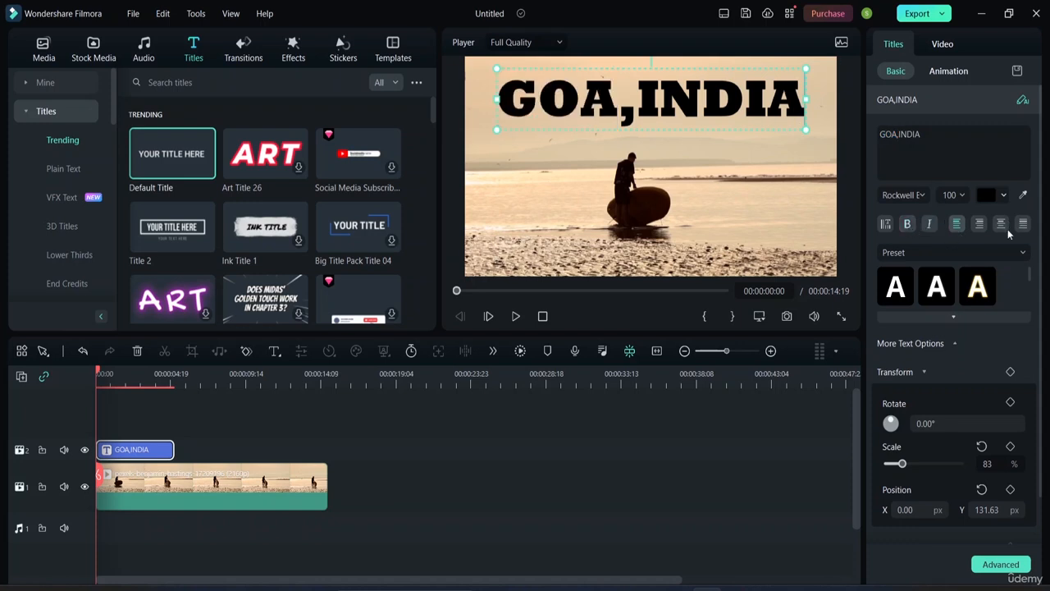
left_click(957, 228)
left_click(907, 224)
- Try center and justified alignment on the title text, and set it to right alignment
left_click(978, 224)
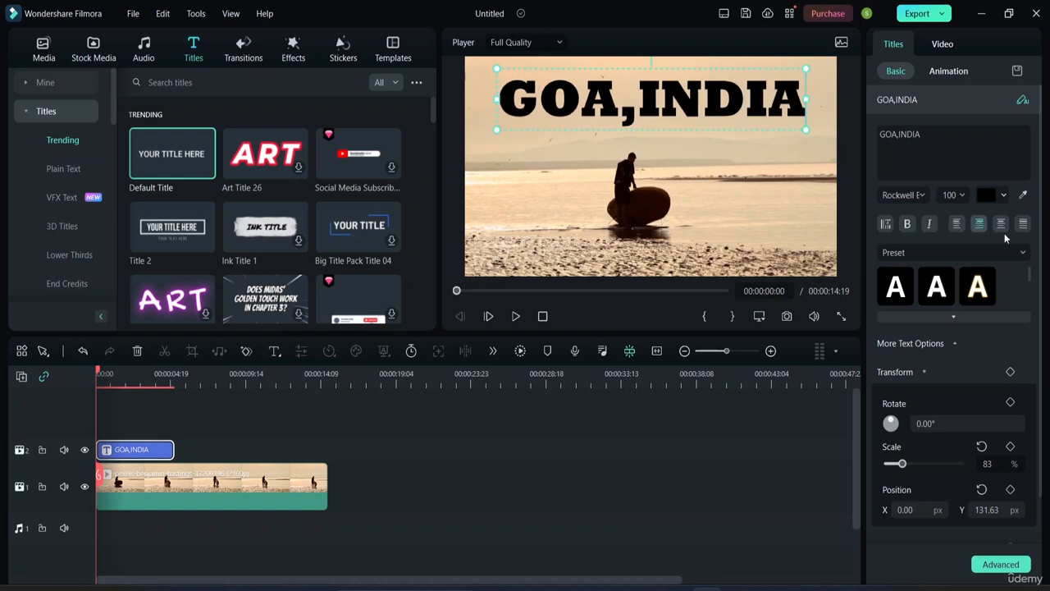
left_click(1001, 226)
left_click(1023, 224)
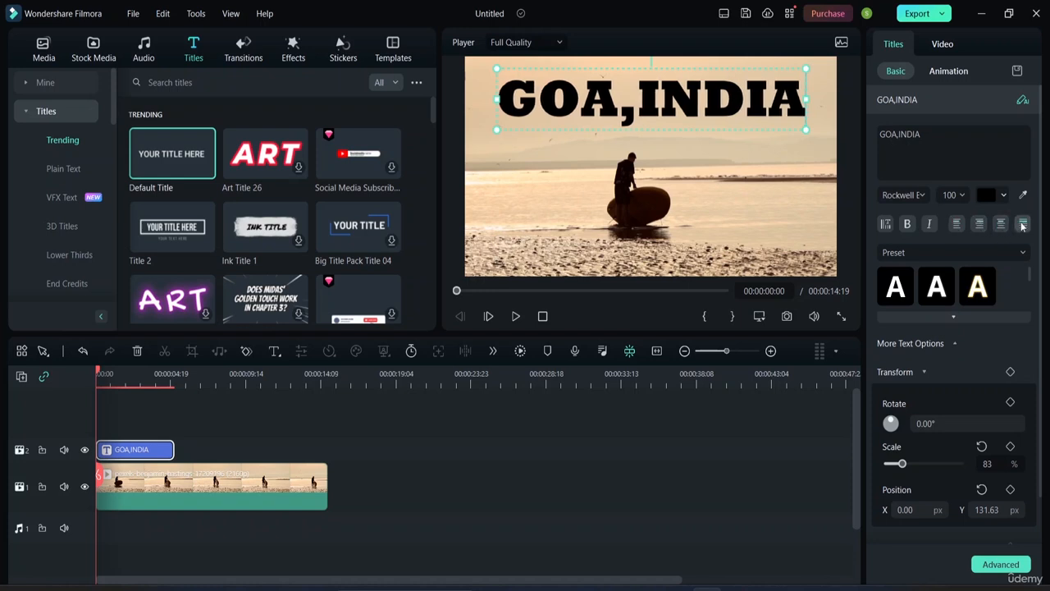
left_click(979, 224)
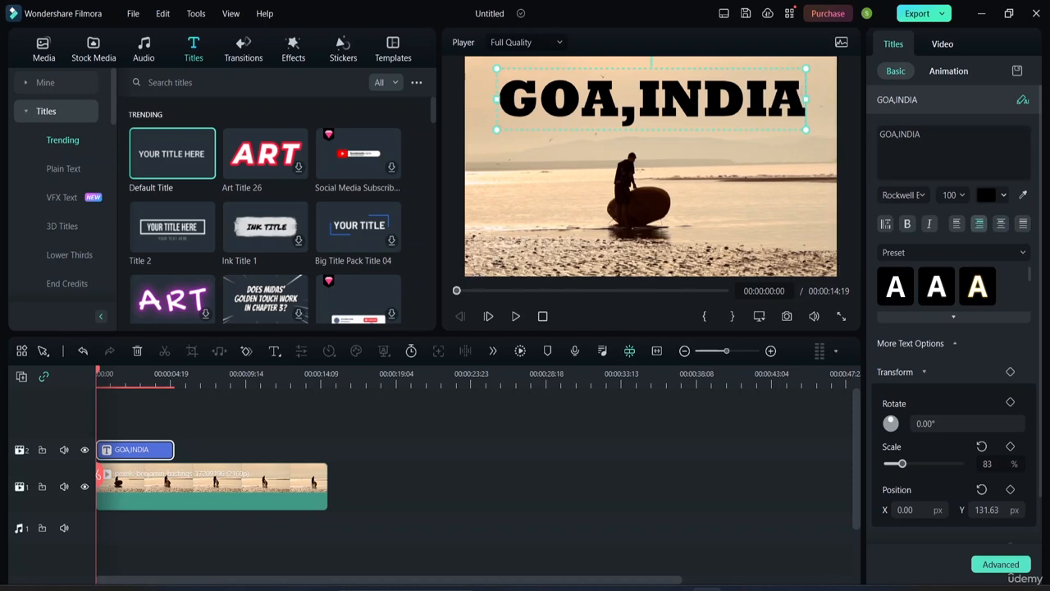
- Remove the comma, split the title into the lines GOA and INDIA, and scale it down to about 67%
left_click(984, 172)
left_click(929, 133)
key("Return")
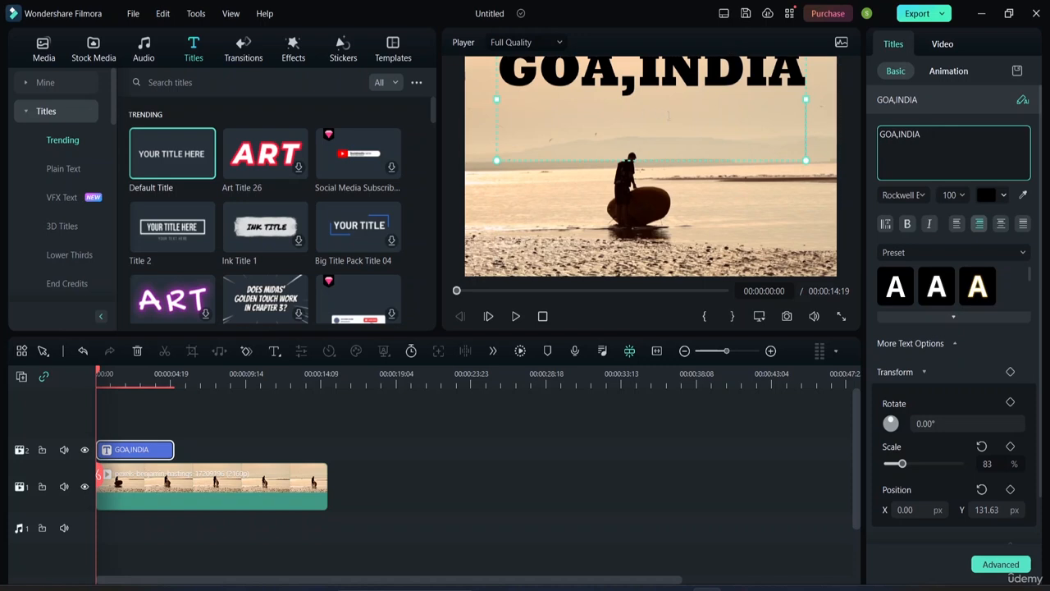
left_click(638, 75)
key("BackSpace")
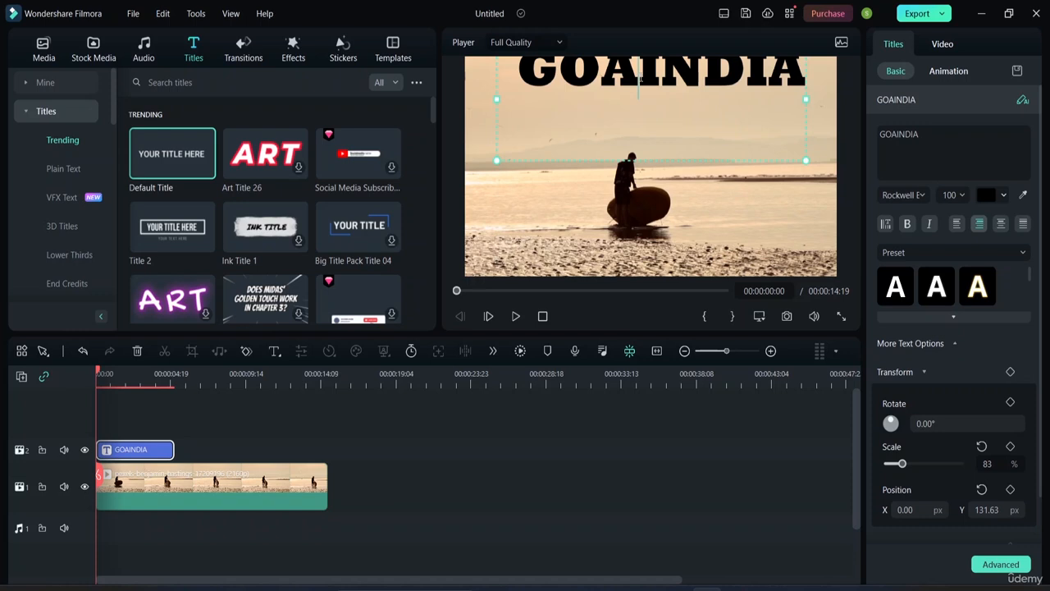
key("Return")
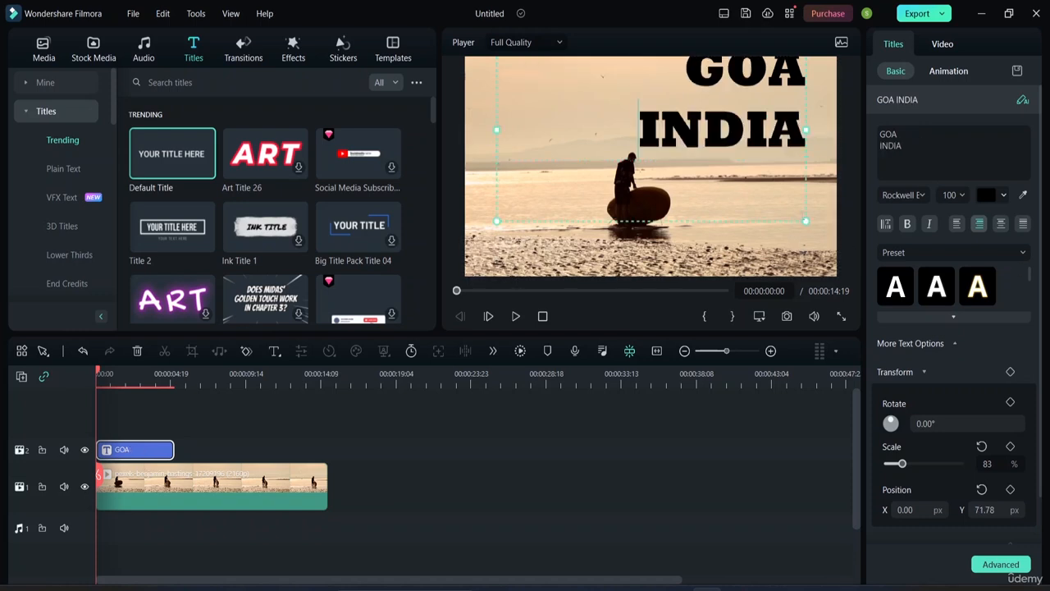
left_click_drag(806, 220, 745, 141)
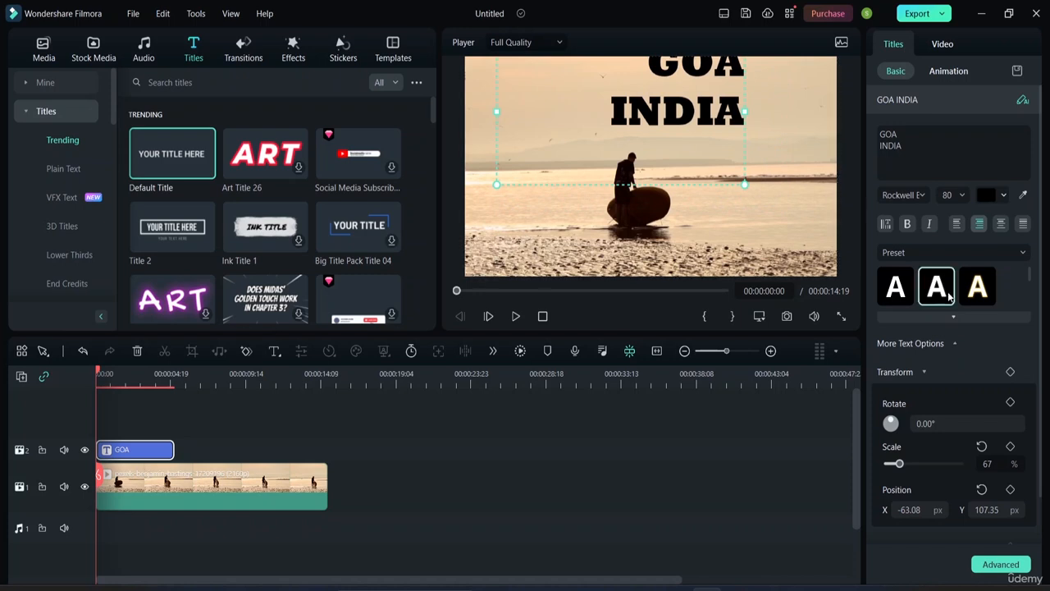
- Center-align the title text, and fit the title at about 48% scale into the upper-left corner of the video frame
left_click(1002, 226)
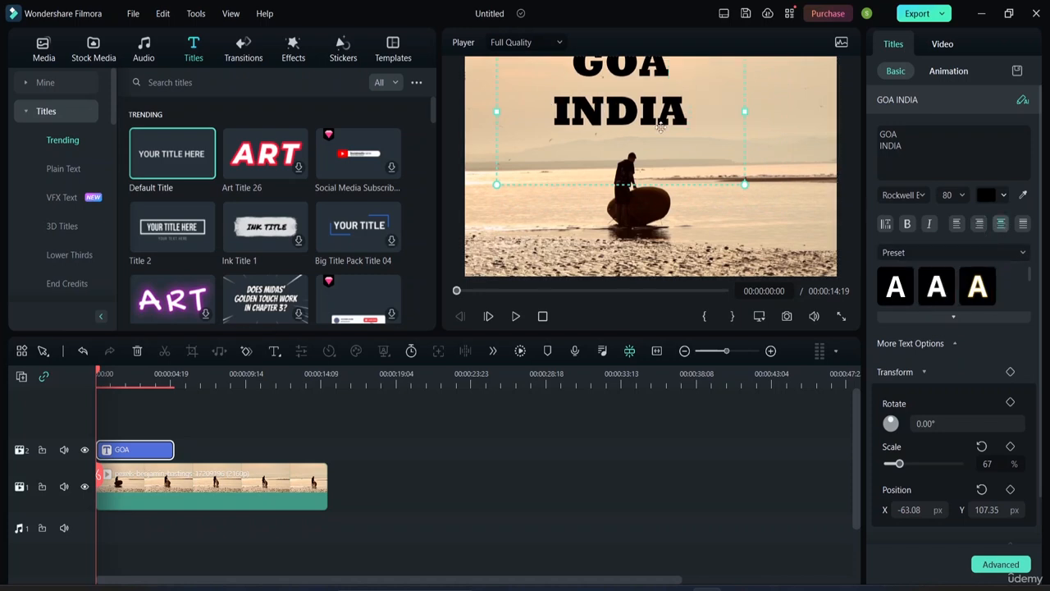
mouse_move(701, 97)
left_mouse_down()
mouse_move(696, 144)
mouse_move(714, 99)
mouse_move(721, 104)
left_mouse_up()
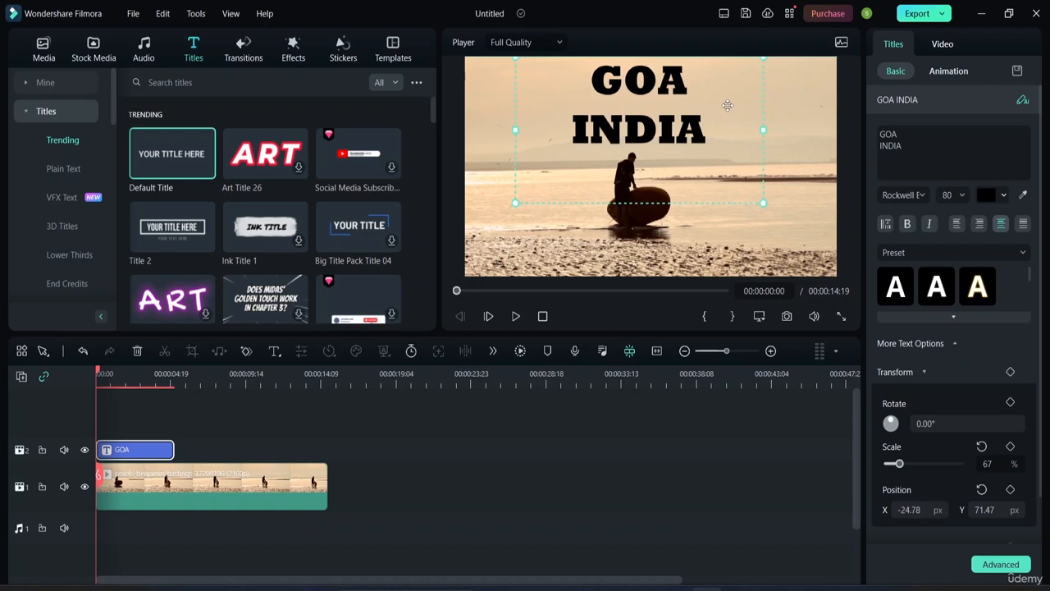
left_click_drag(762, 202, 695, 163)
left_click_drag(628, 108, 558, 93)
left_click(698, 132)
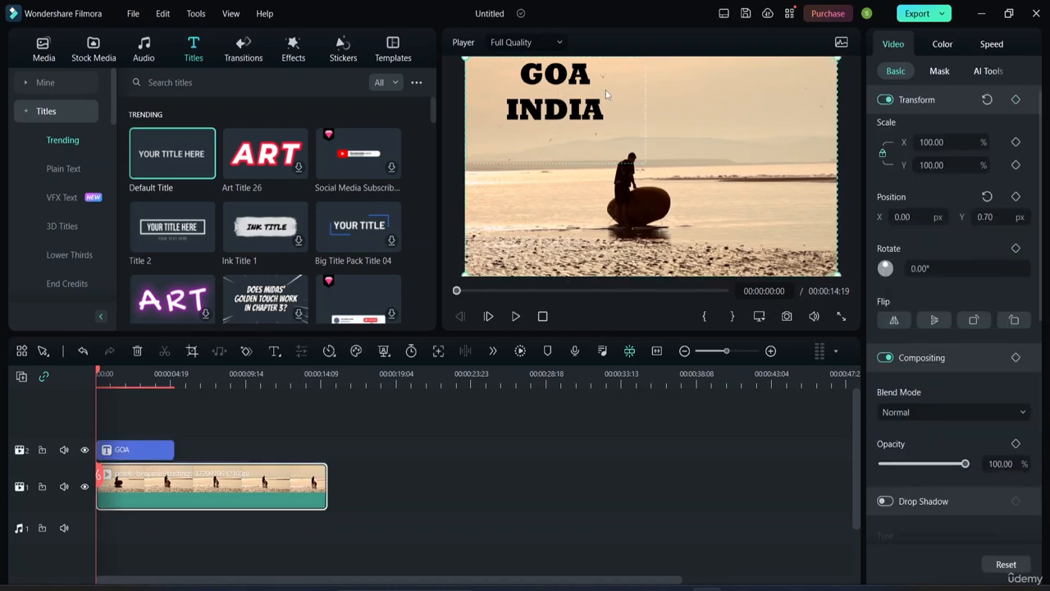
left_click(640, 152)
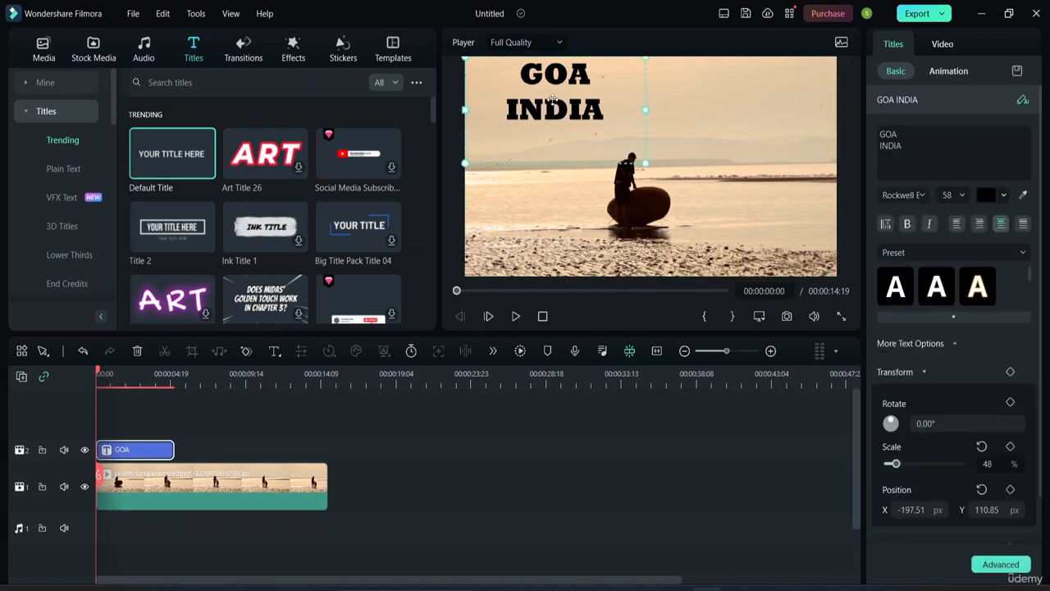
- Try right, left and justified alignment on the title text, and set it back to center alignment
left_click(979, 224)
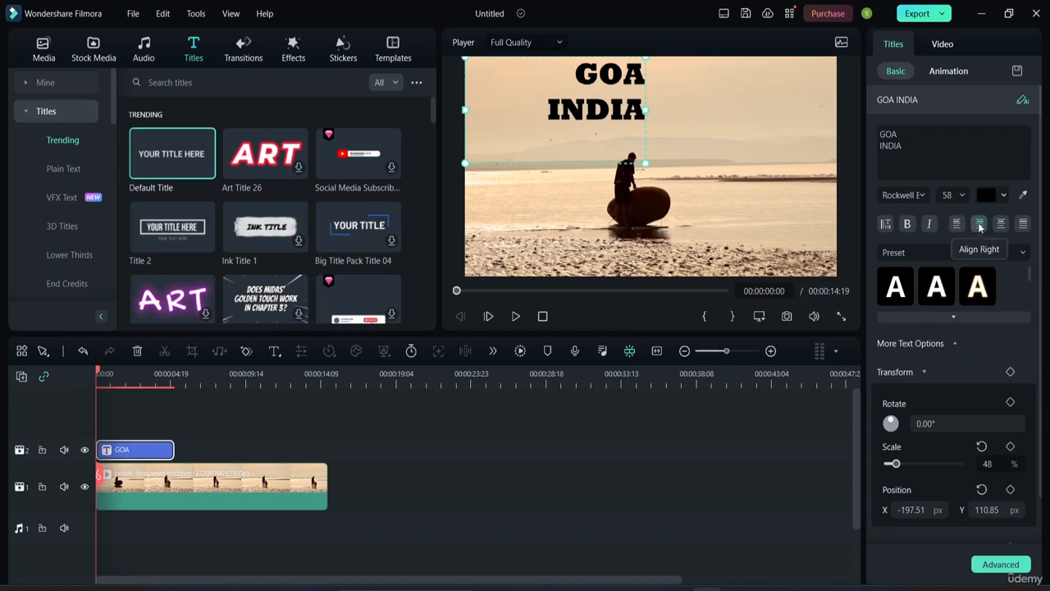
left_click(957, 224)
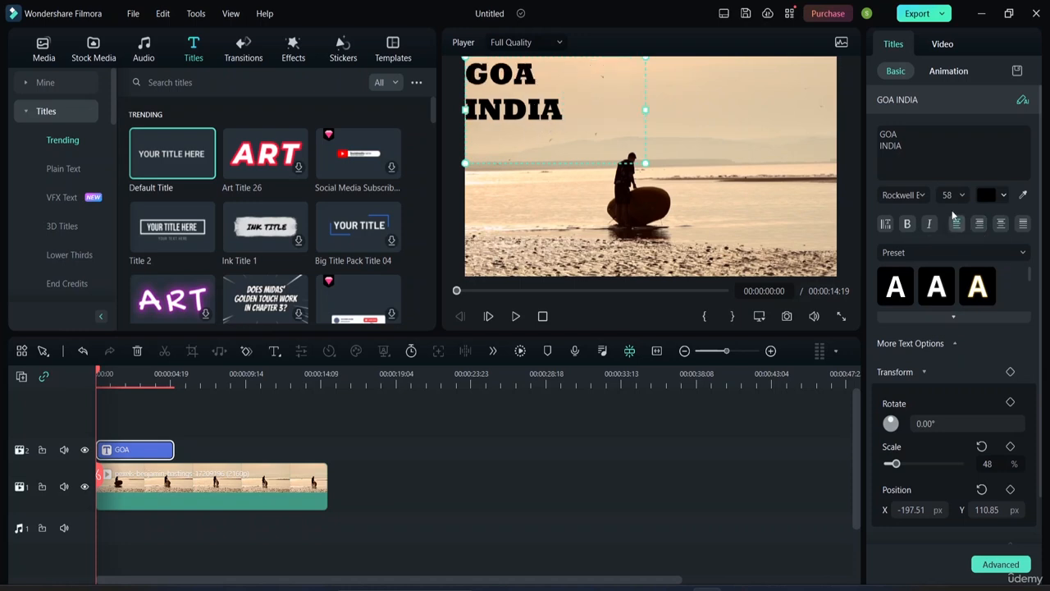
left_click(1000, 224)
left_click(1023, 224)
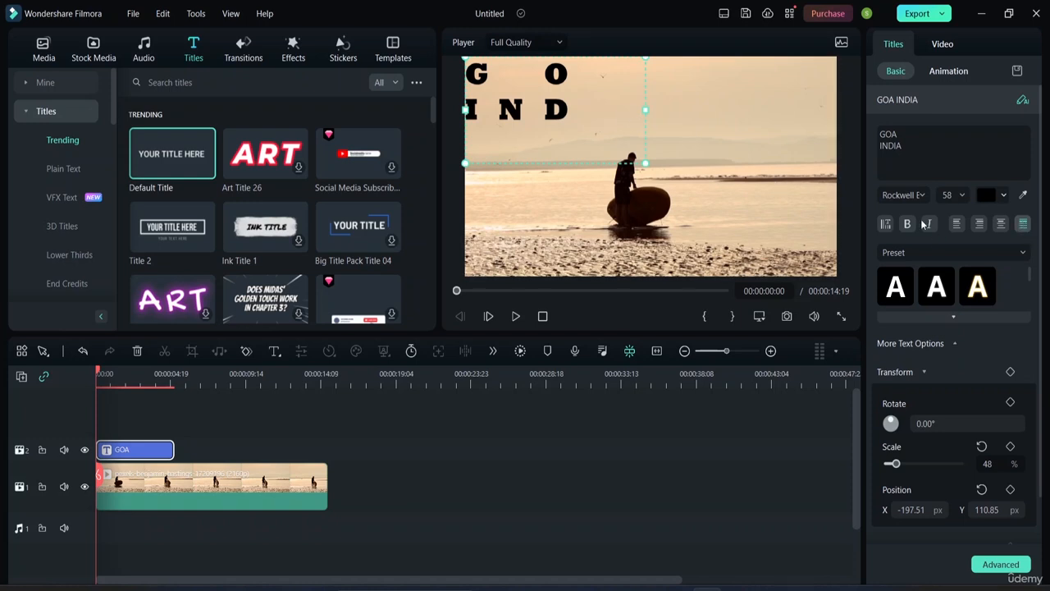
left_click(1001, 224)
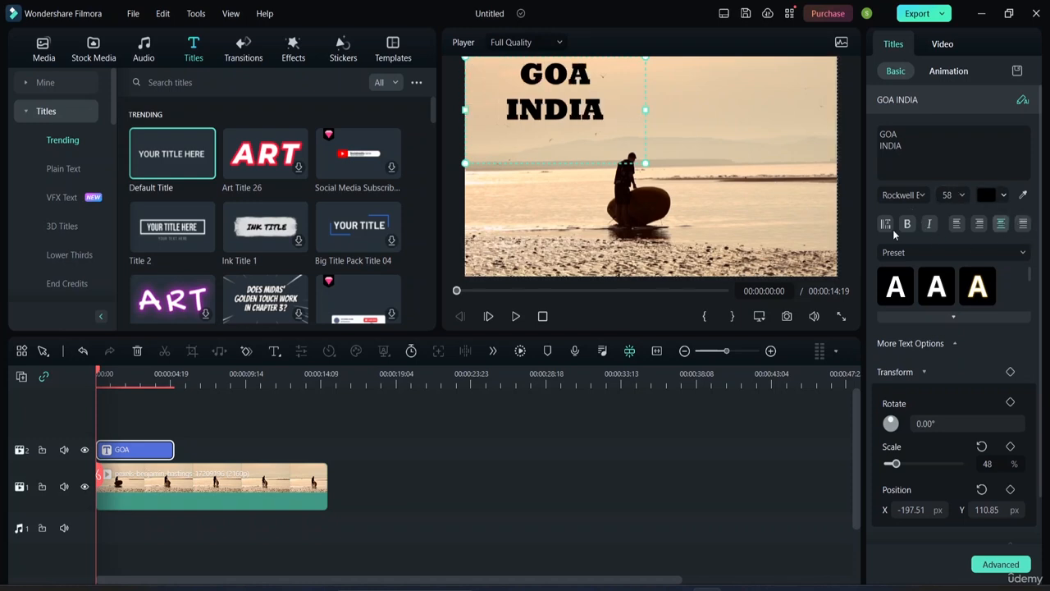
- Try several Preset text styles on the title, including plain white, pink outline, blue outline and the magenta-purple style
left_click(933, 255)
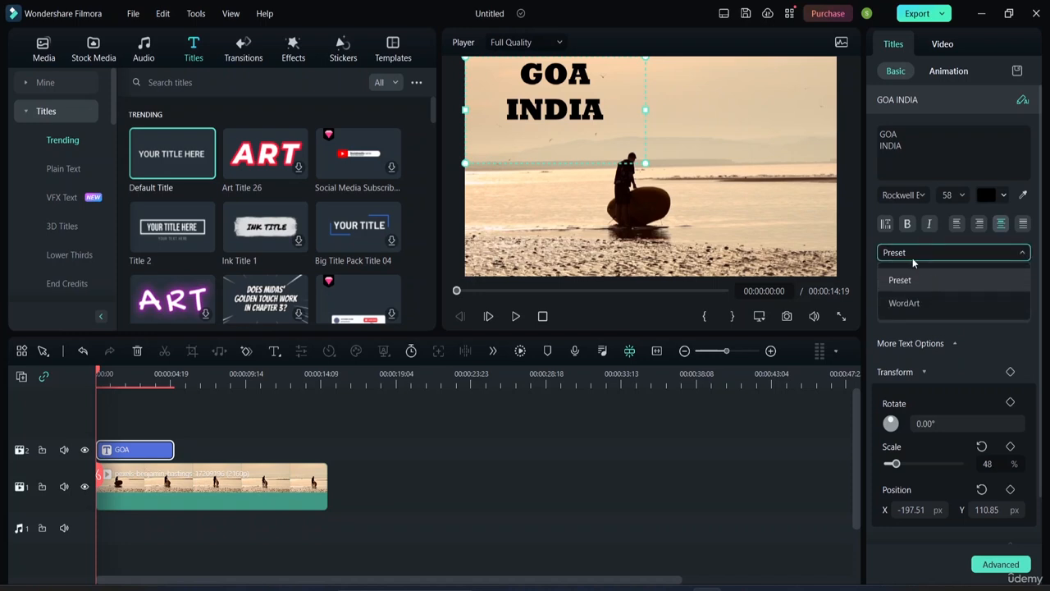
left_click(902, 280)
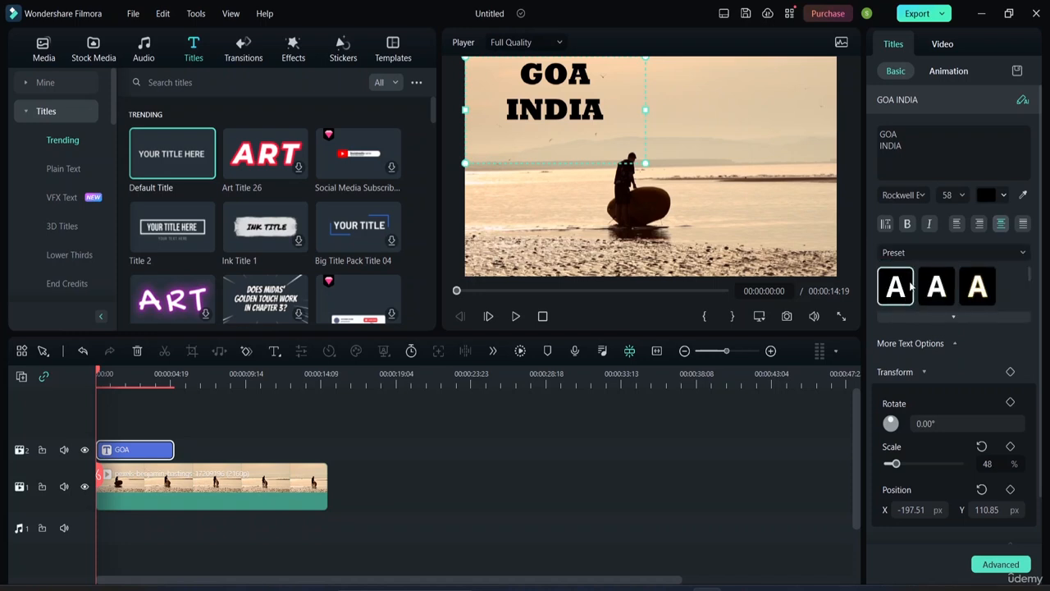
left_click(935, 287)
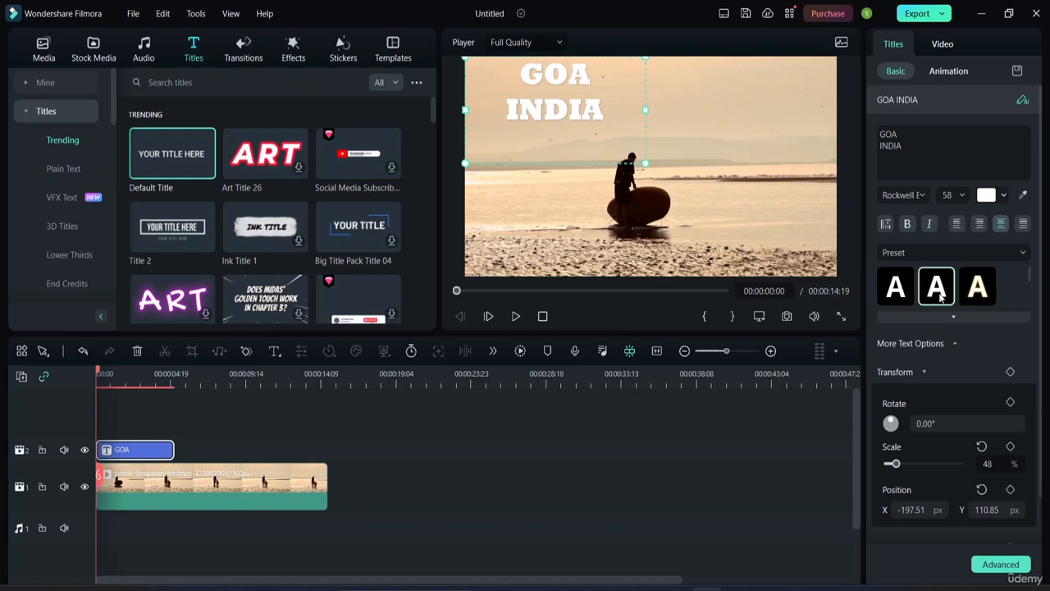
left_click(953, 317)
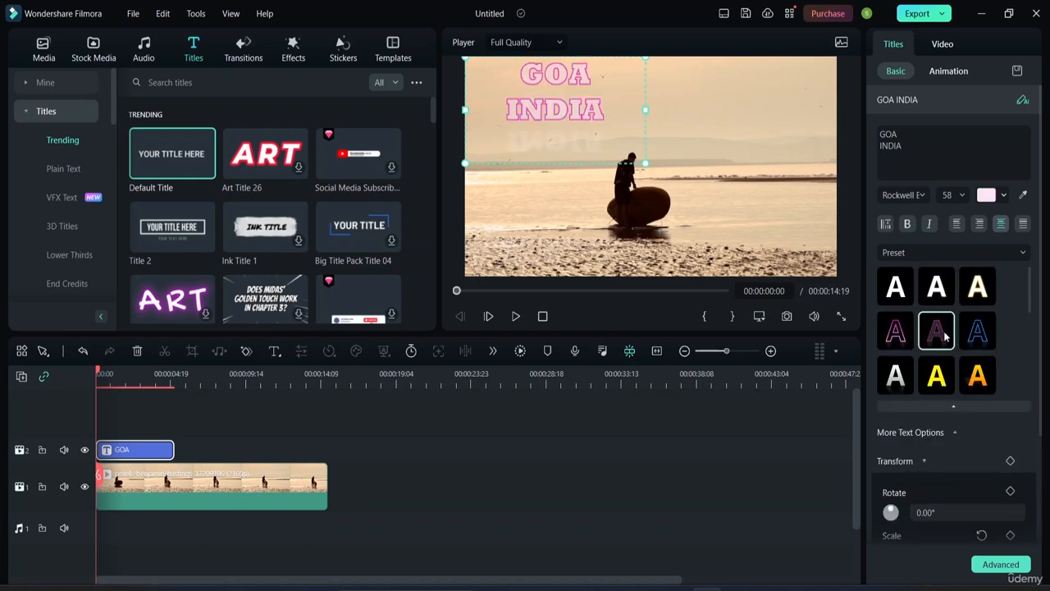
left_click(979, 333)
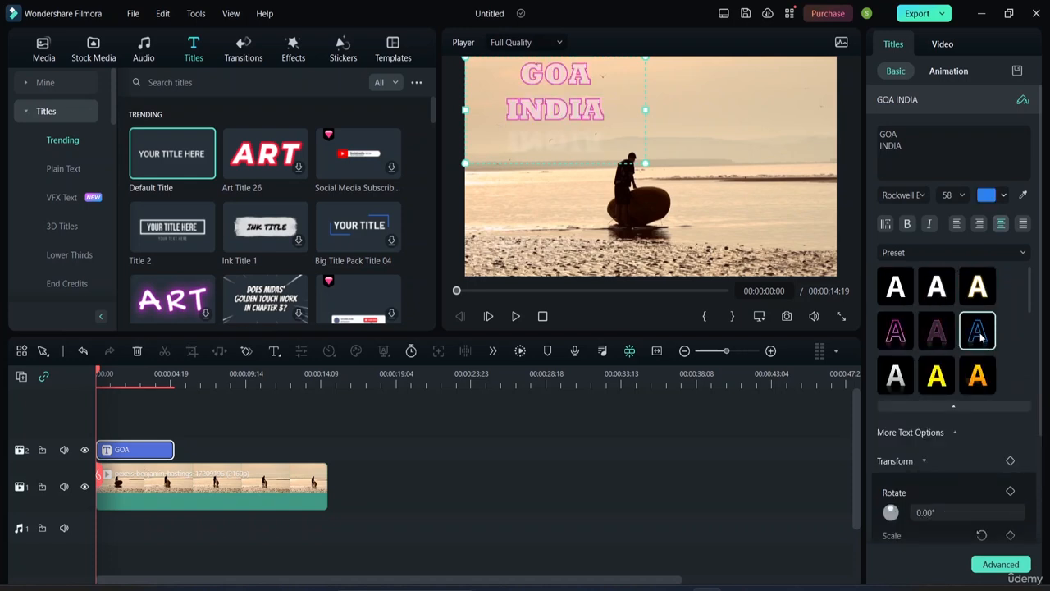
left_click(895, 377)
left_click(895, 332)
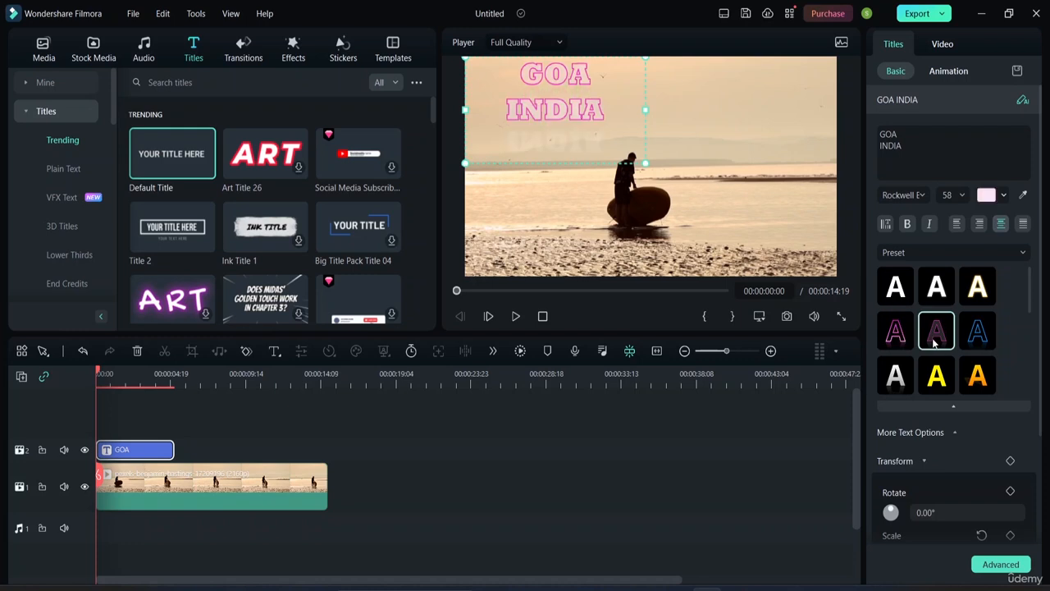
left_click(972, 343)
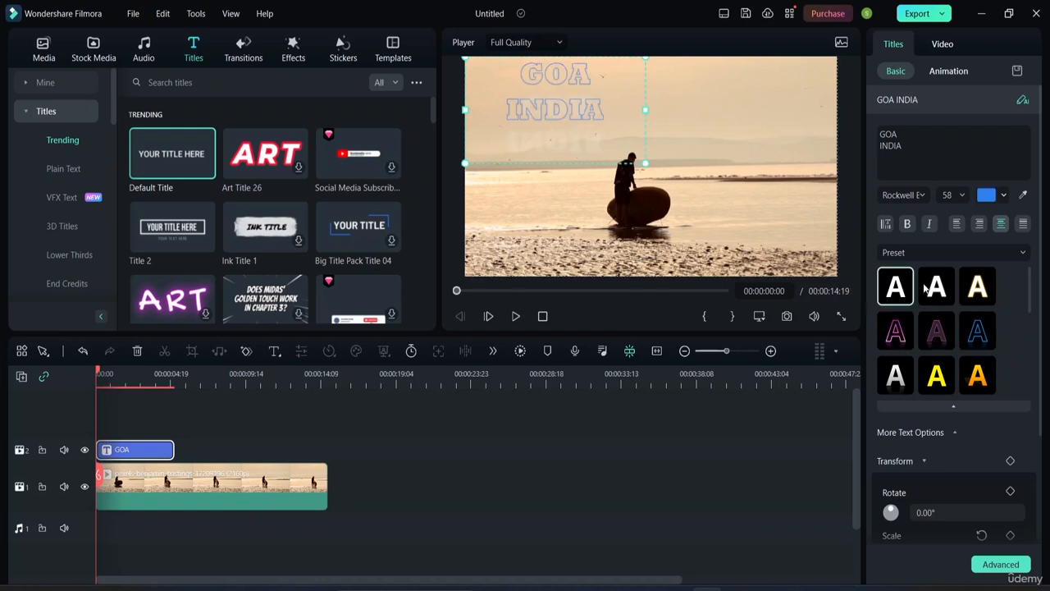
scroll(952, 326, "down", 2)
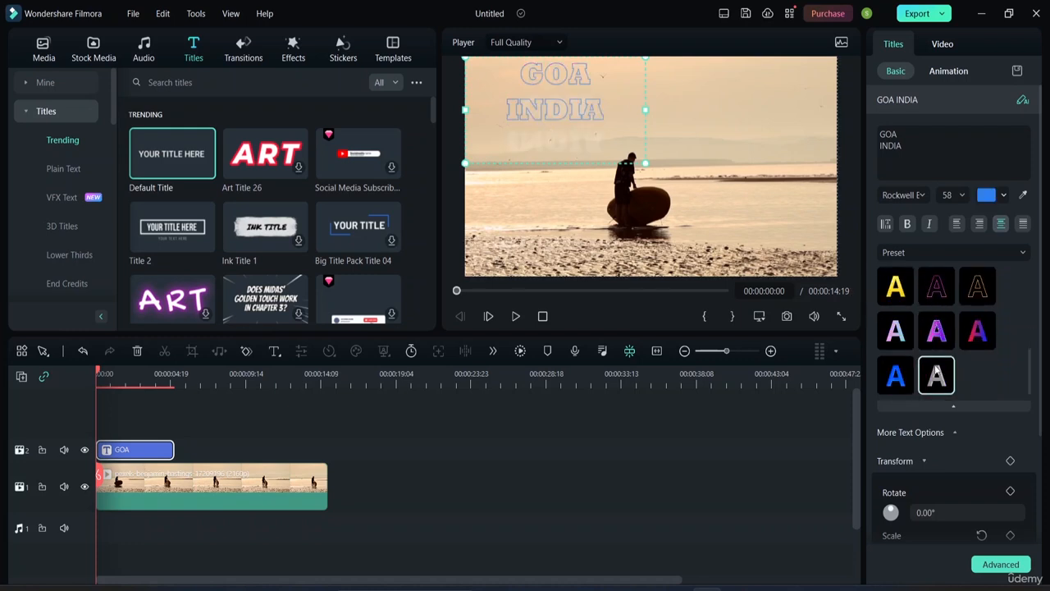
left_click(936, 335)
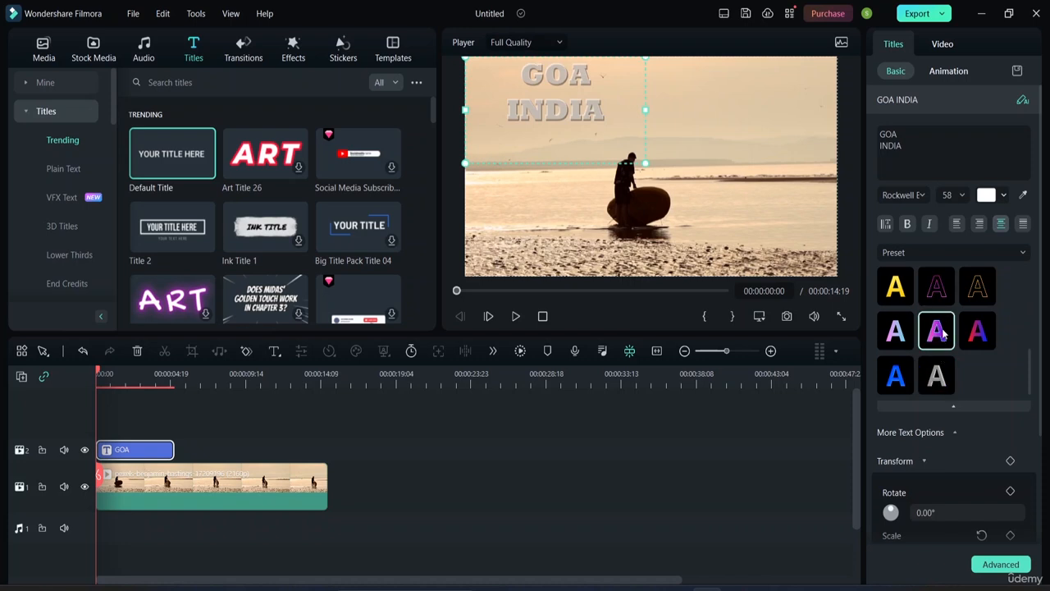
- Switch the title's text styles to WordArt, try a few, and apply the black lettering with a blue outline
left_click(1002, 251)
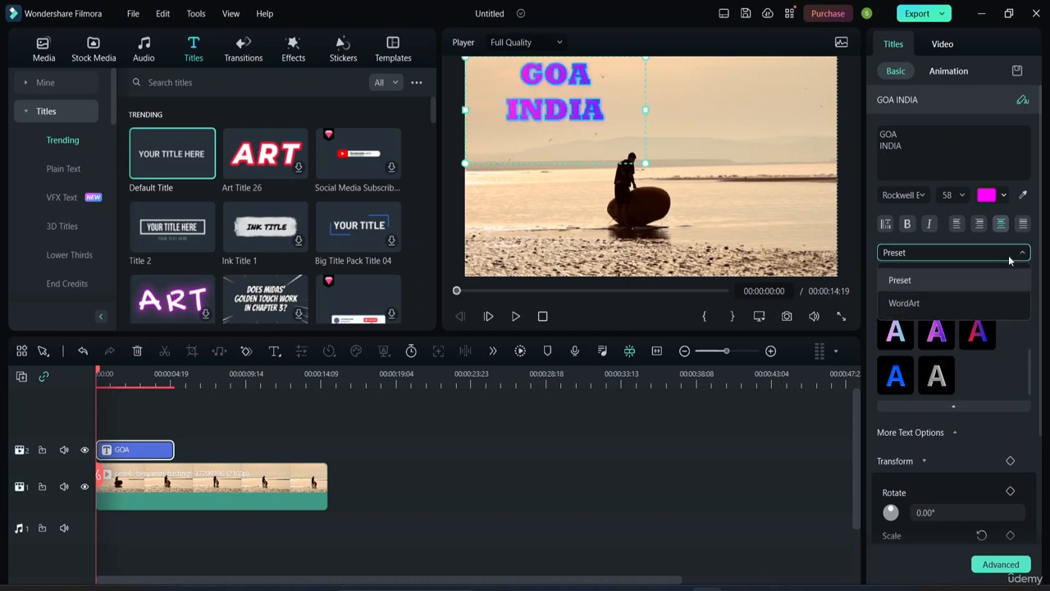
left_click(926, 305)
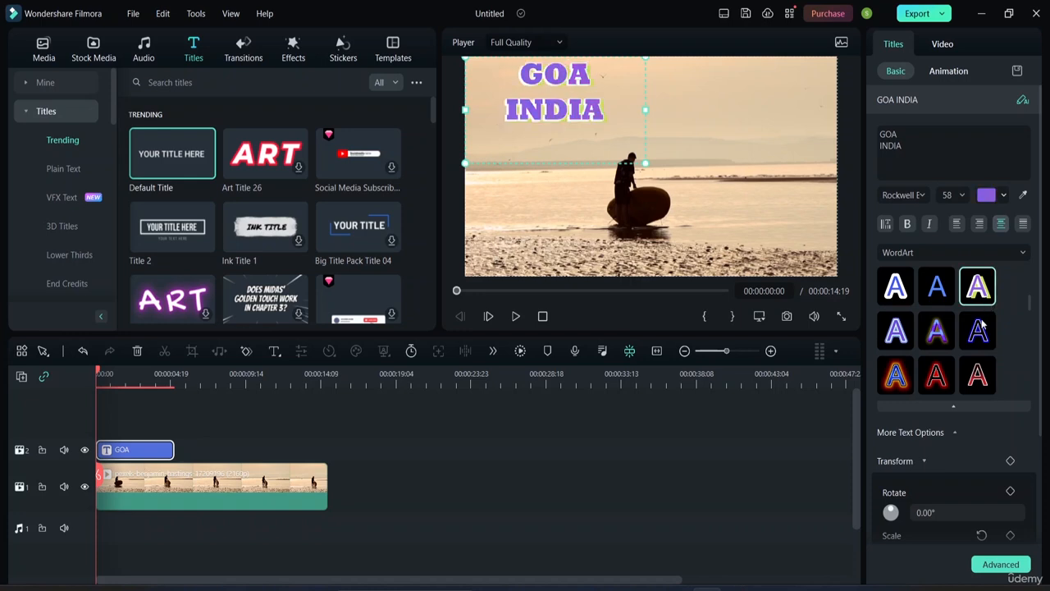
left_click(978, 330)
left_click(936, 336)
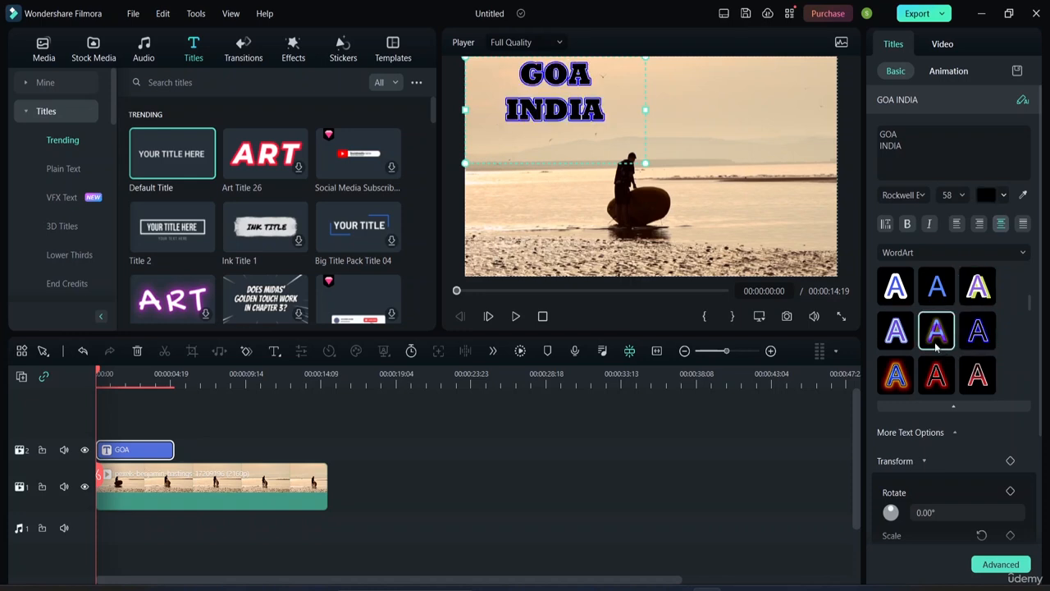
left_click(989, 338)
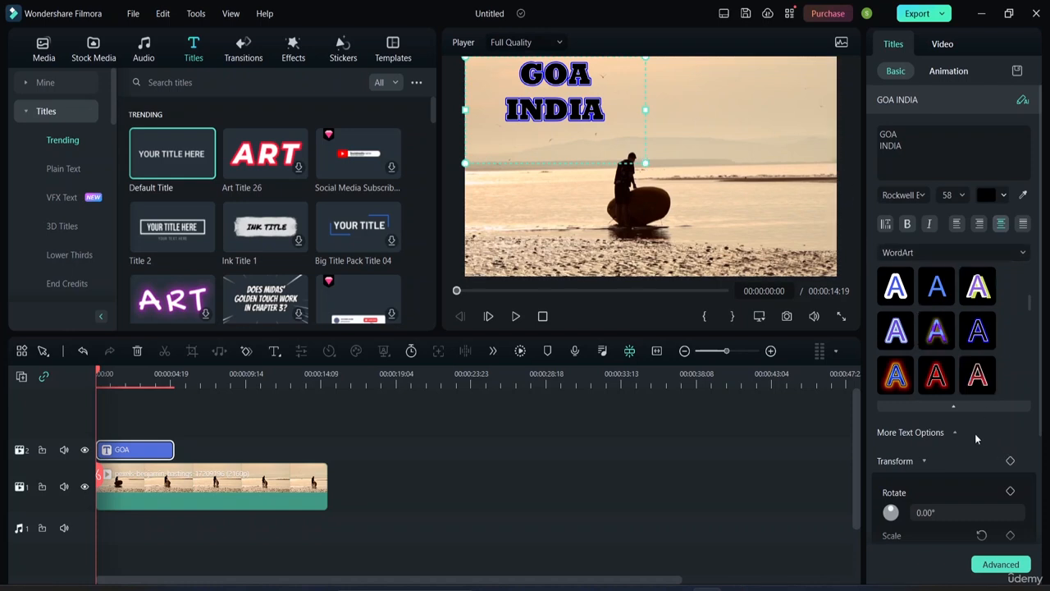
left_click(954, 407)
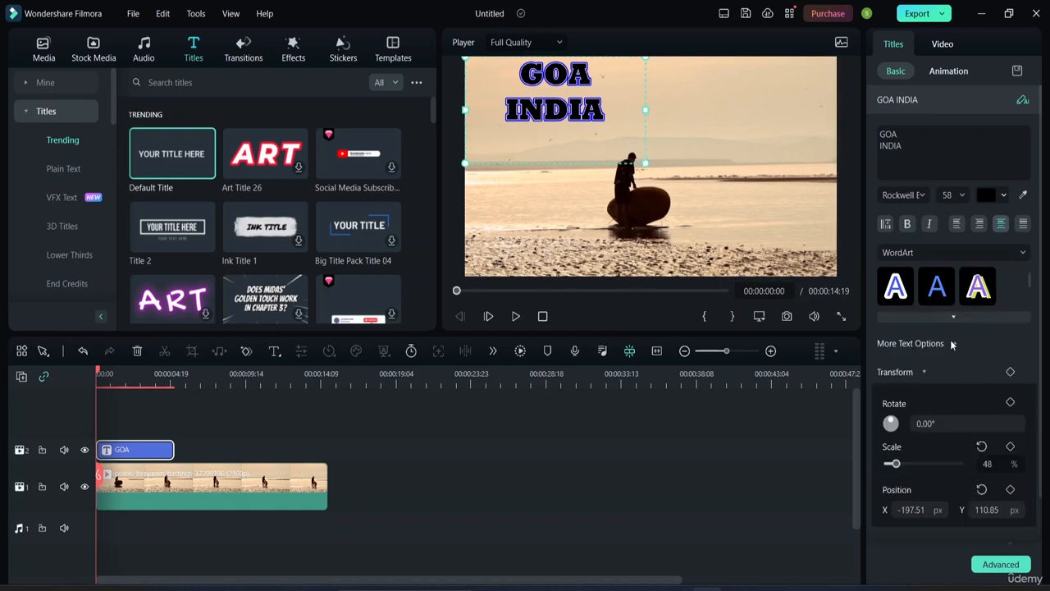
- Expand the additional text options, set the title's letter spacing to 17 and try adjusting its line height
left_click(954, 346)
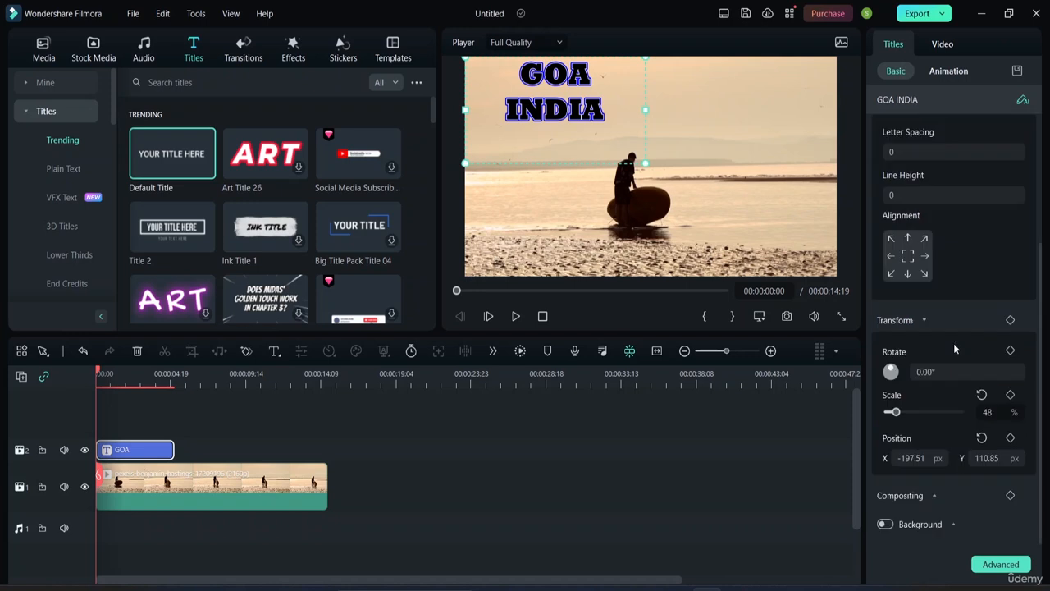
scroll(925, 175, "up", 2)
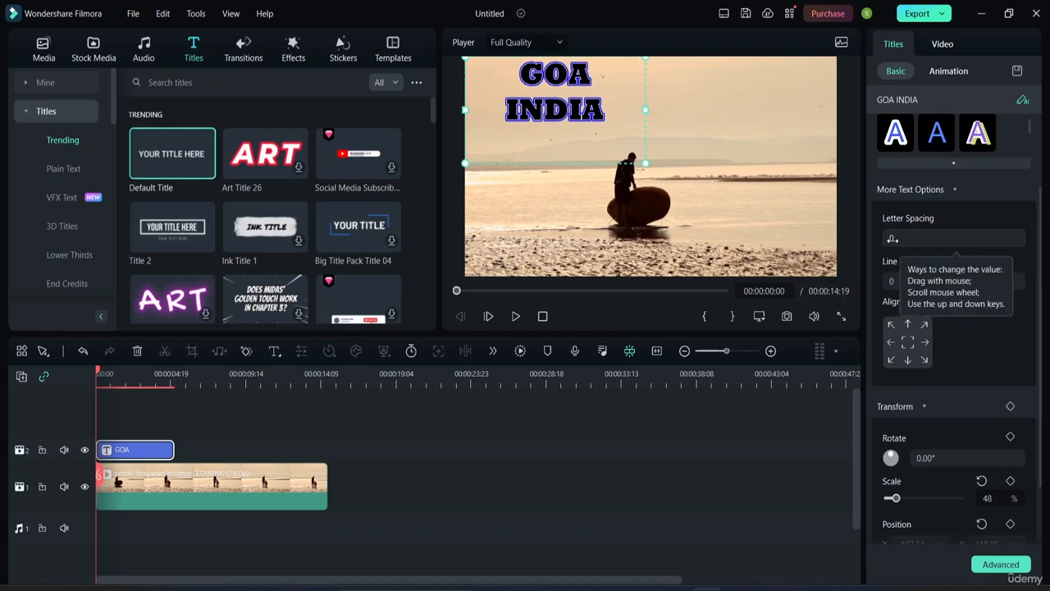
left_click_drag(897, 239, 935, 239)
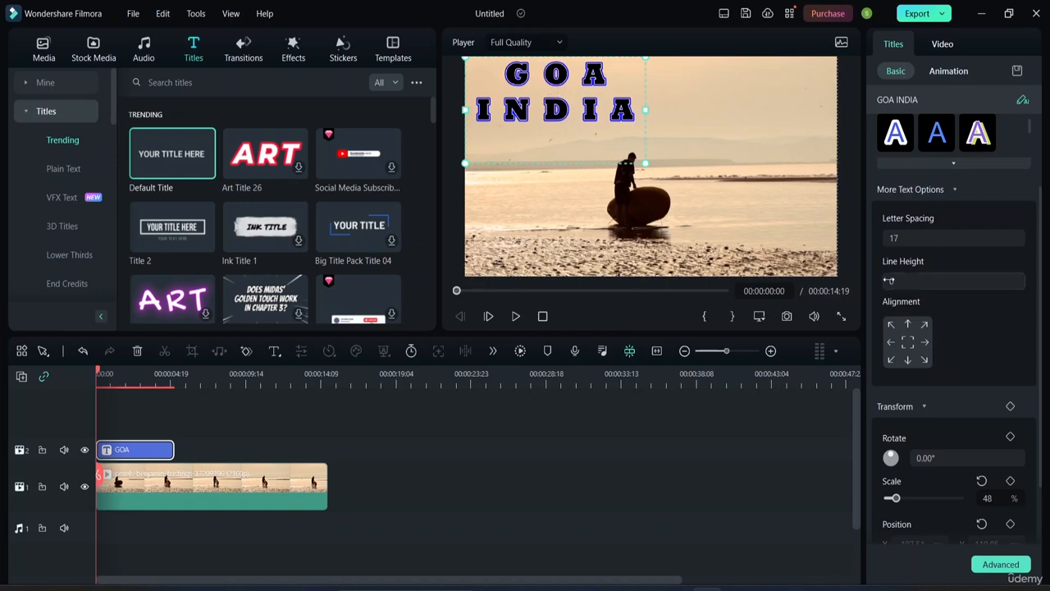
mouse_move(888, 281)
left_mouse_down()
mouse_move(911, 280)
mouse_move(840, 281)
mouse_move(888, 280)
left_mouse_up()
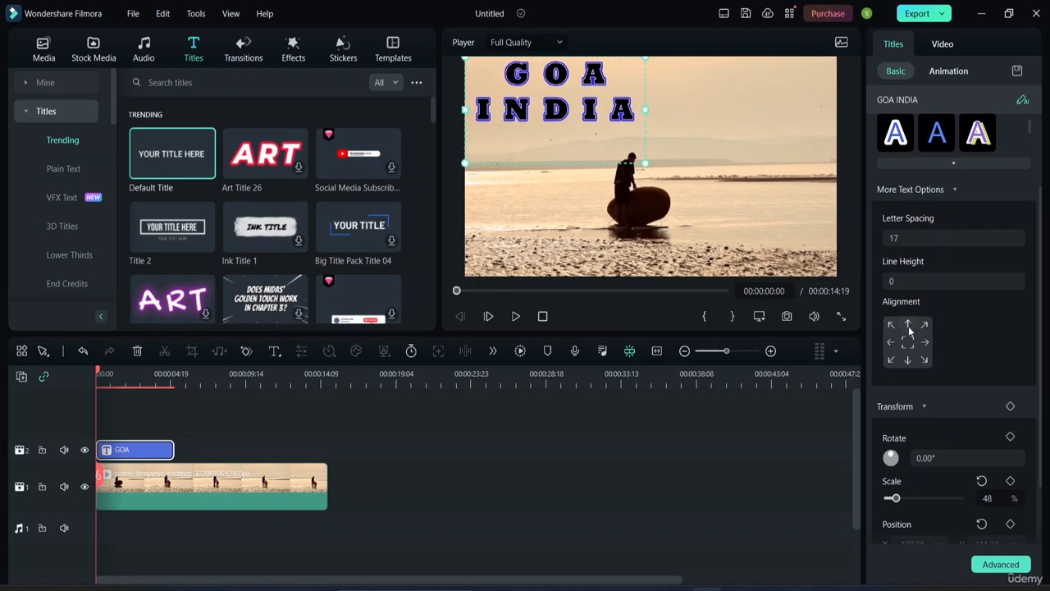
- Try aligning the title to the corners, edges and center of the video frame, and finish with it at the top center
left_click(907, 327)
left_click(925, 326)
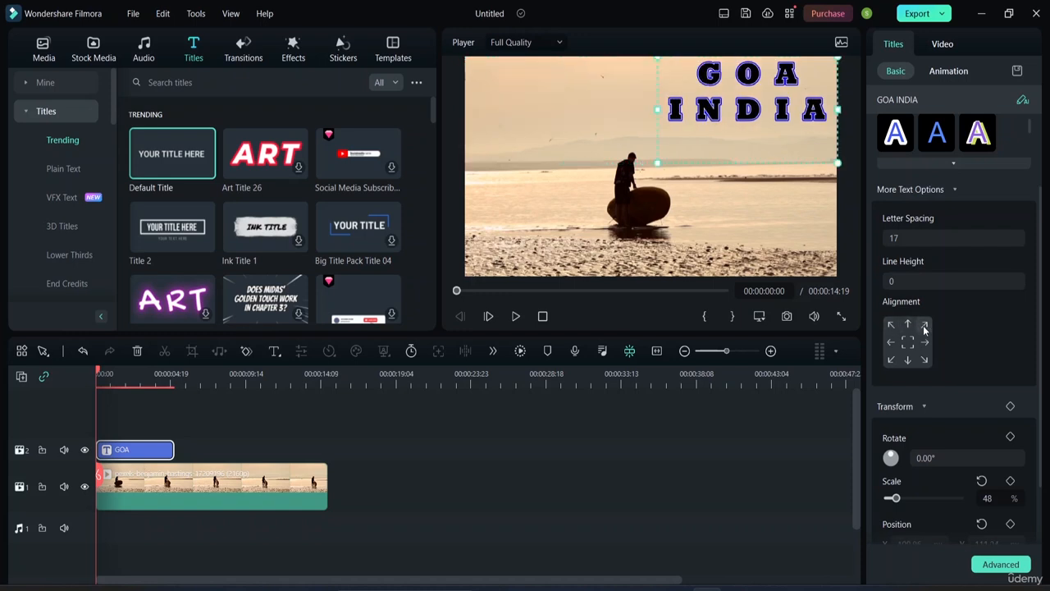
left_click(908, 342)
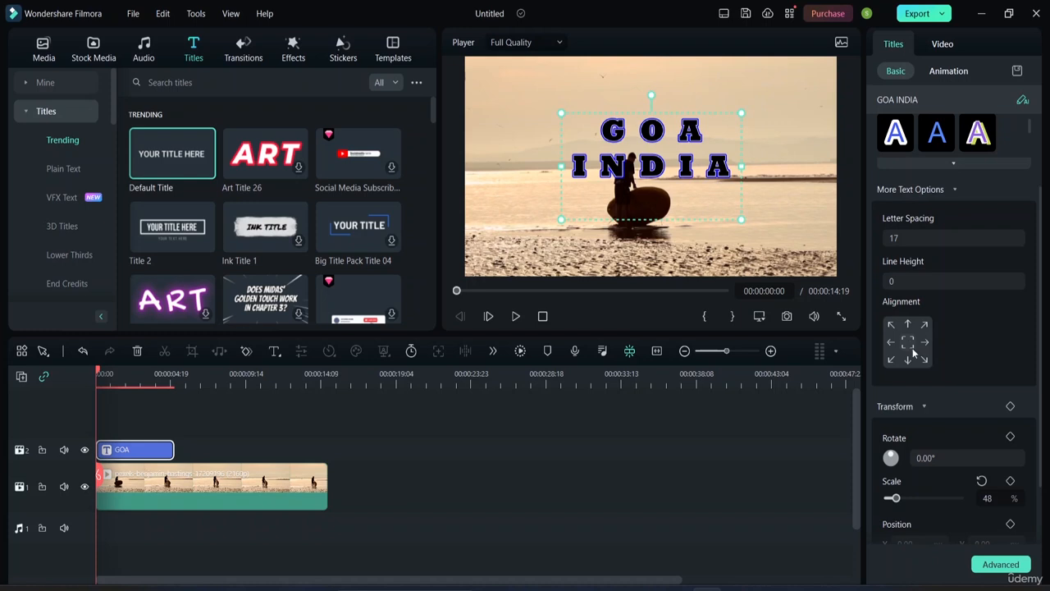
left_click(924, 342)
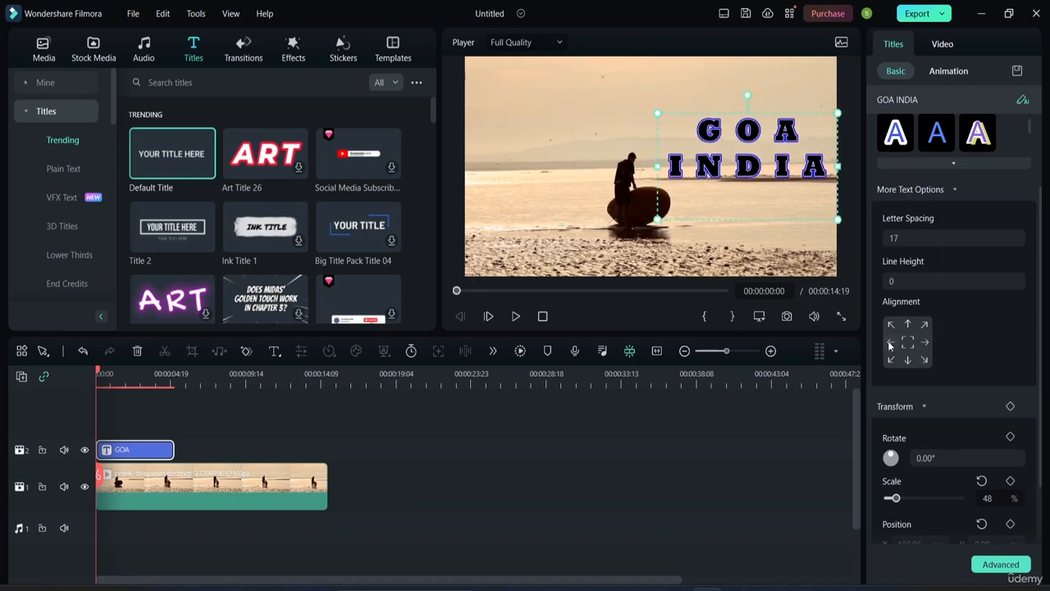
left_click(891, 343)
left_click(891, 360)
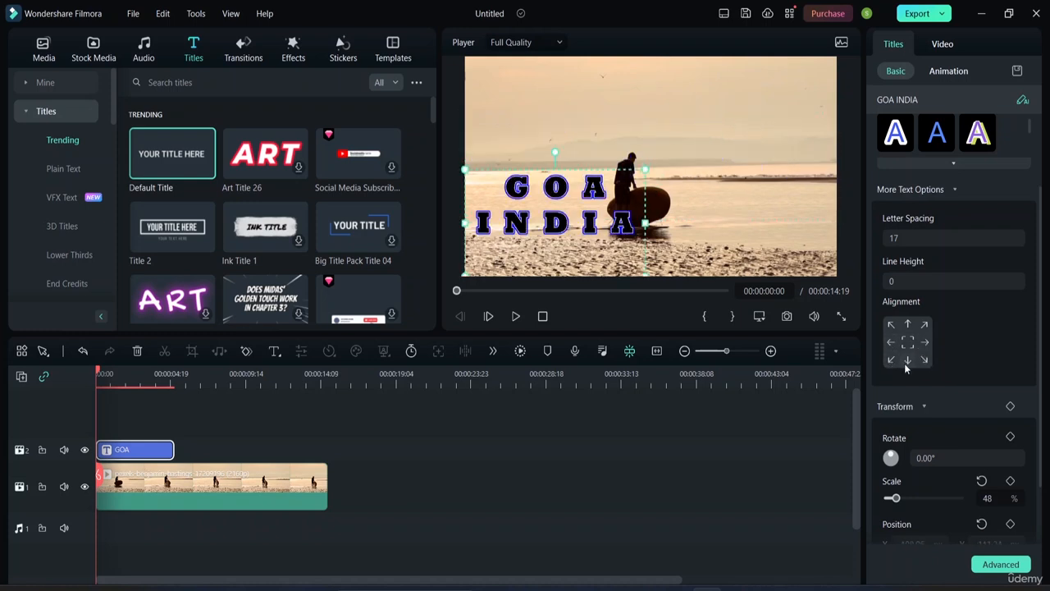
left_click(907, 361)
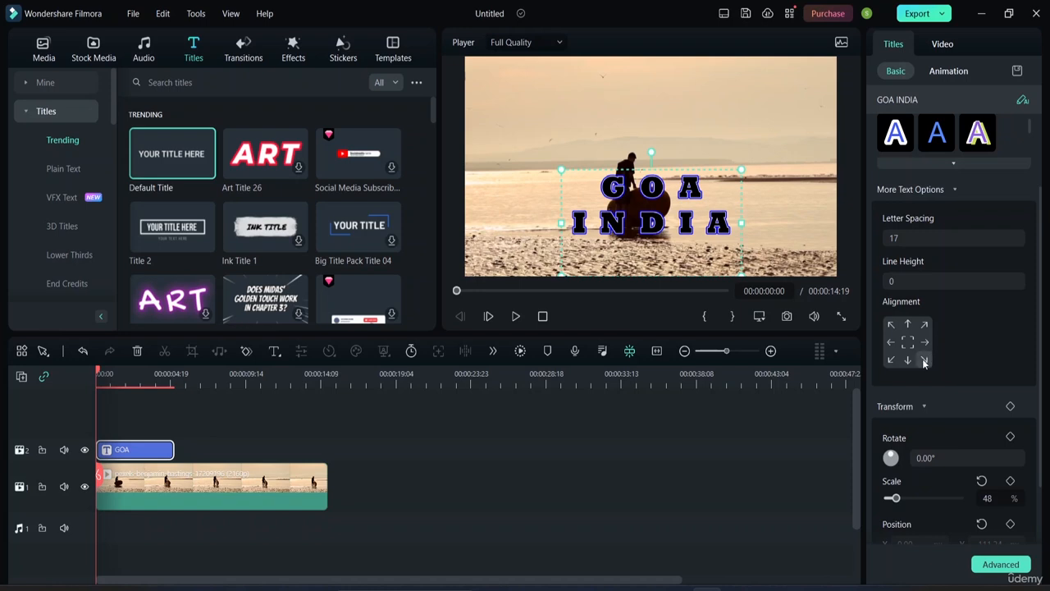
left_click(924, 361)
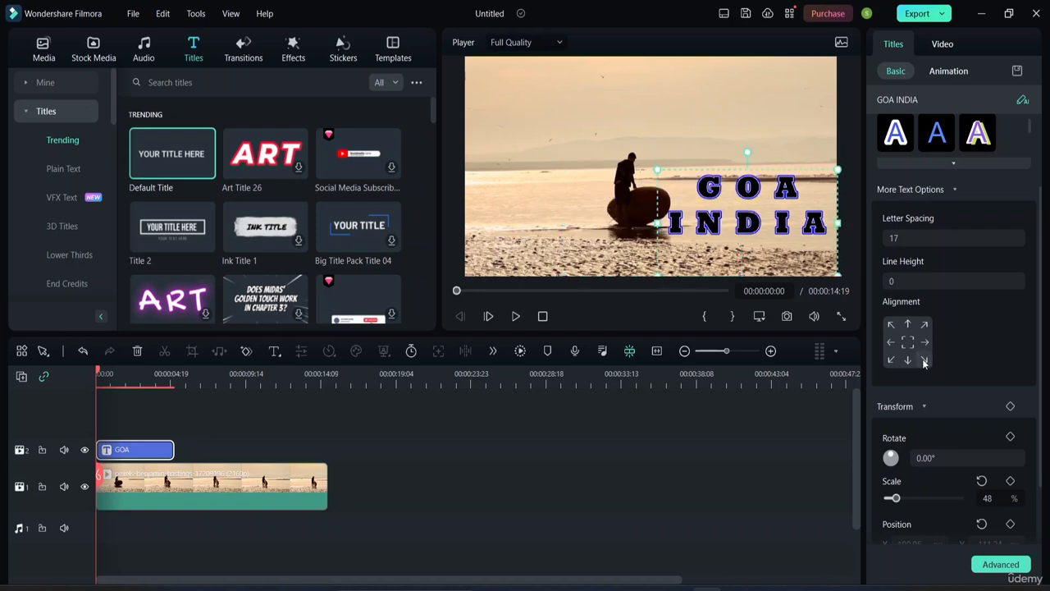
left_click(892, 325)
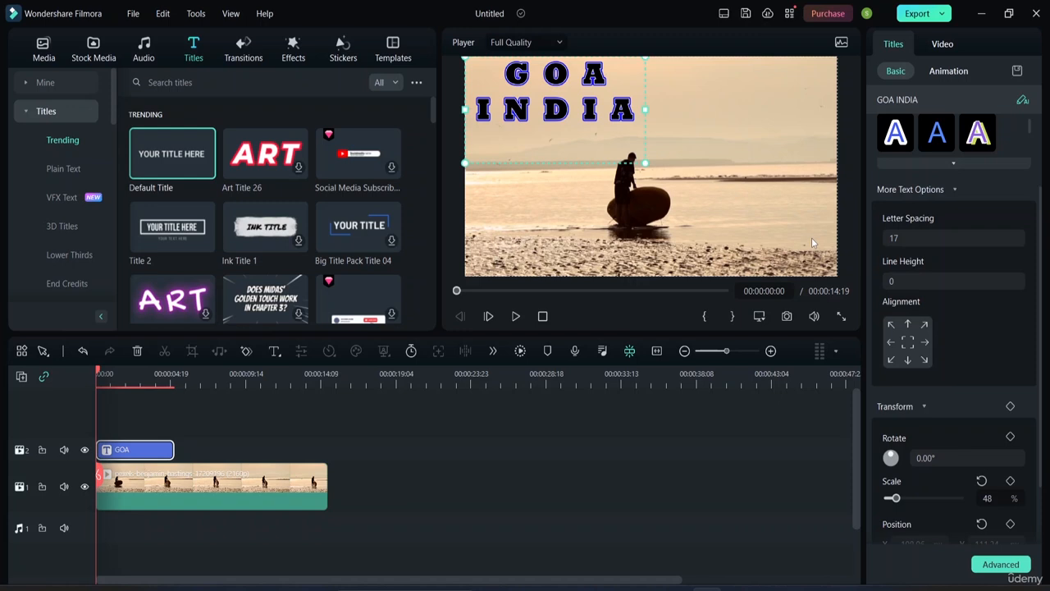
left_click(906, 325)
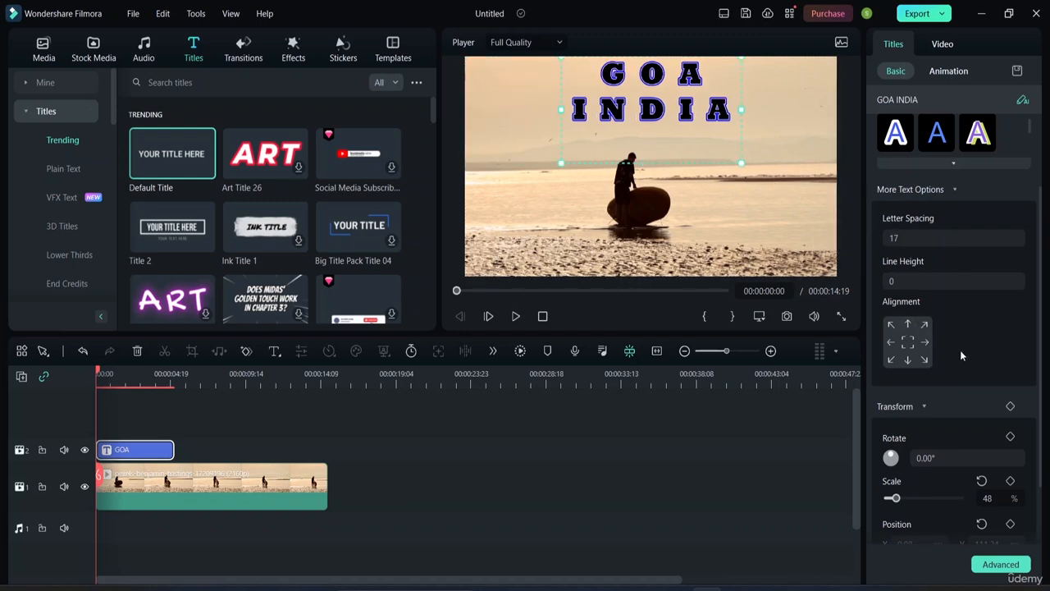
scroll(964, 359, "down", 2)
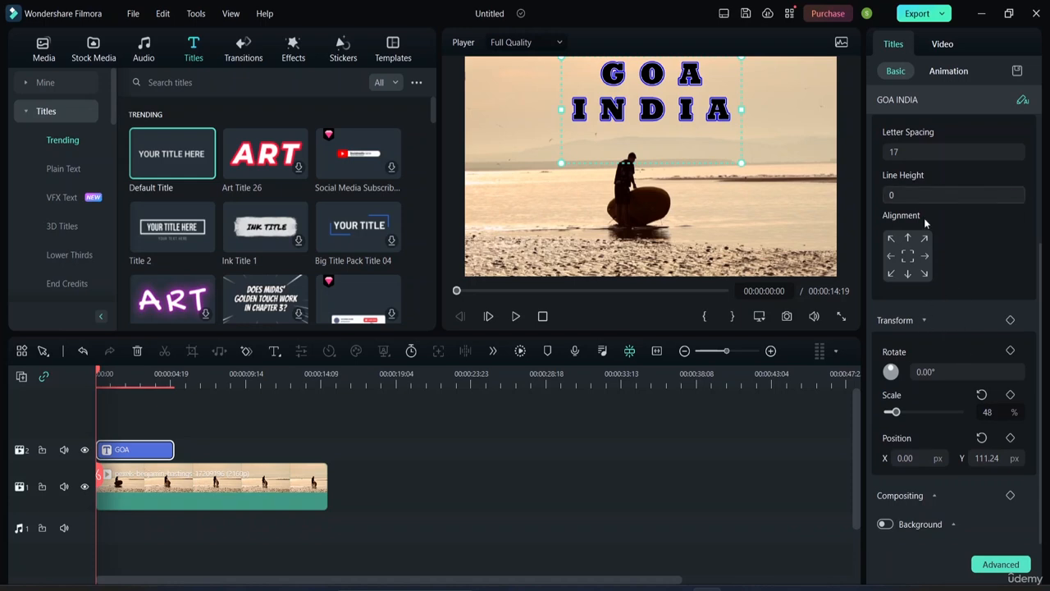
- Try rotating the title by 1°, reduce its scale to 47%, and reset the rotation
scroll(927, 228, "up", 2)
left_click(952, 189)
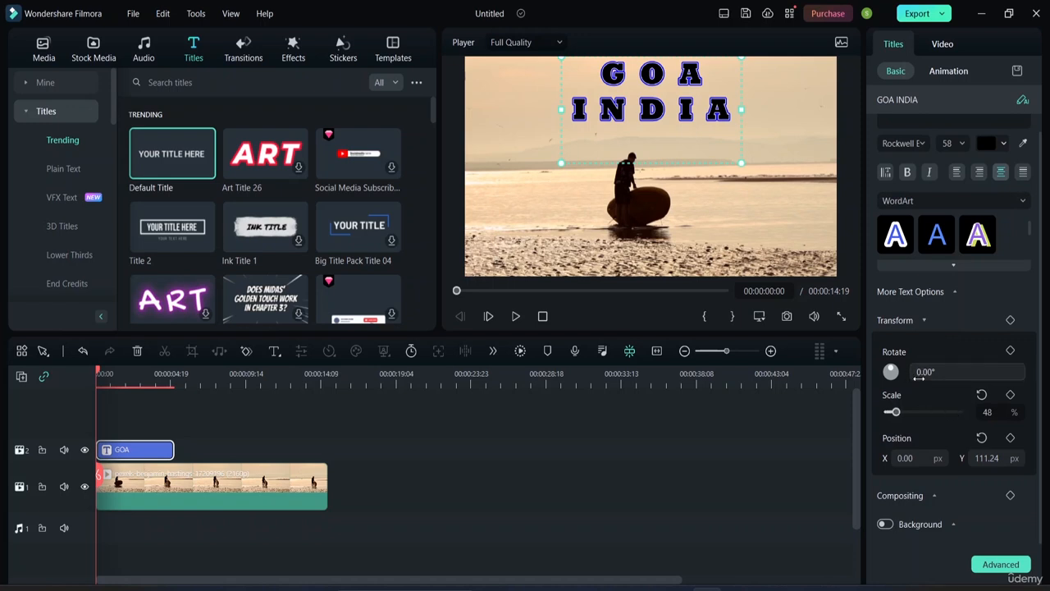
mouse_move(924, 372)
left_mouse_down()
mouse_move(991, 372)
mouse_move(924, 372)
left_mouse_up()
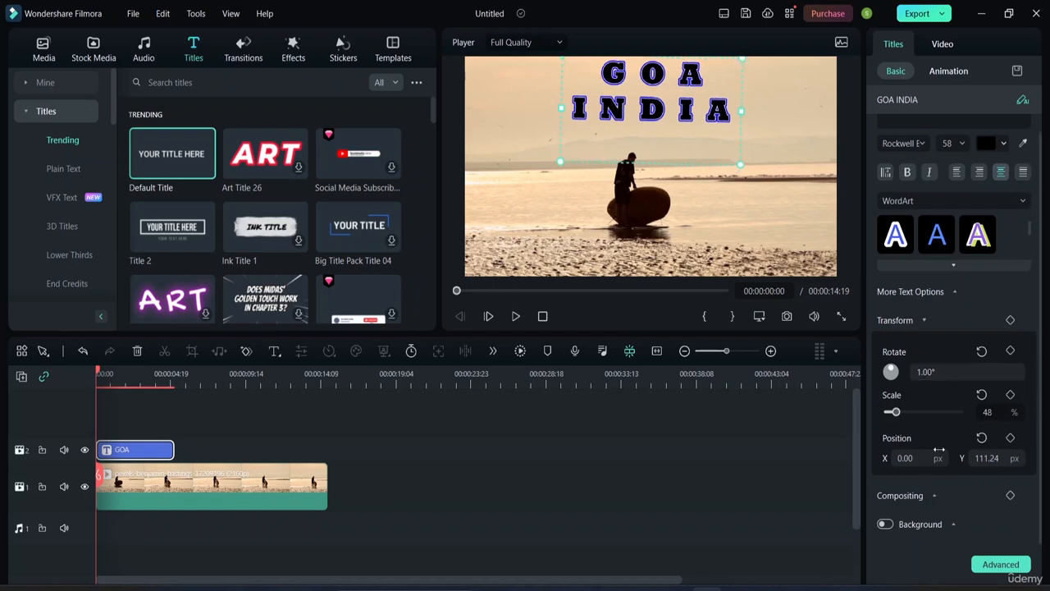
left_click_drag(895, 412, 896, 412)
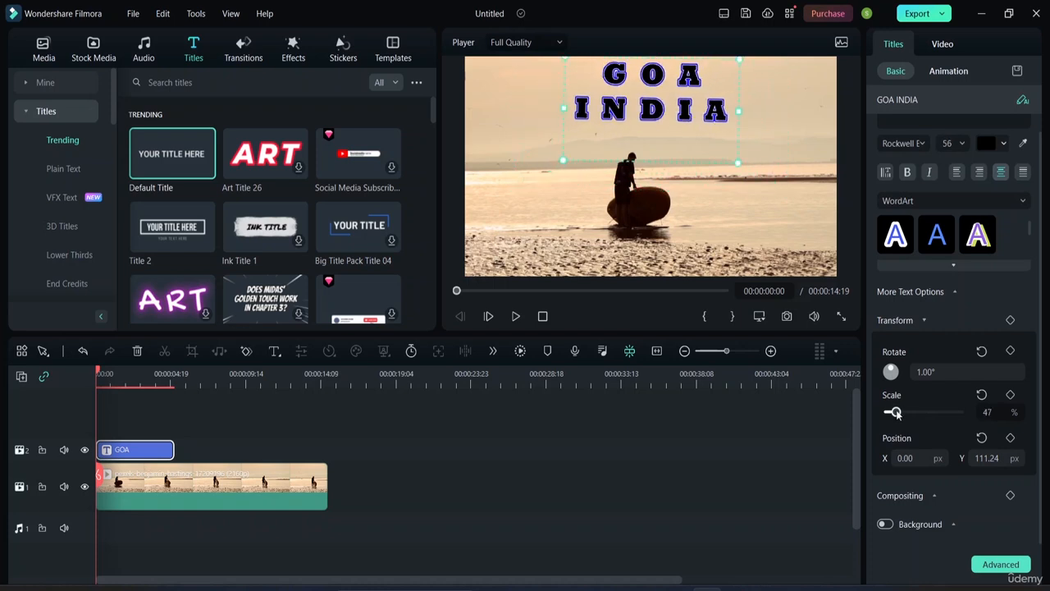
double_click(713, 139)
left_click(730, 76)
left_click(981, 351)
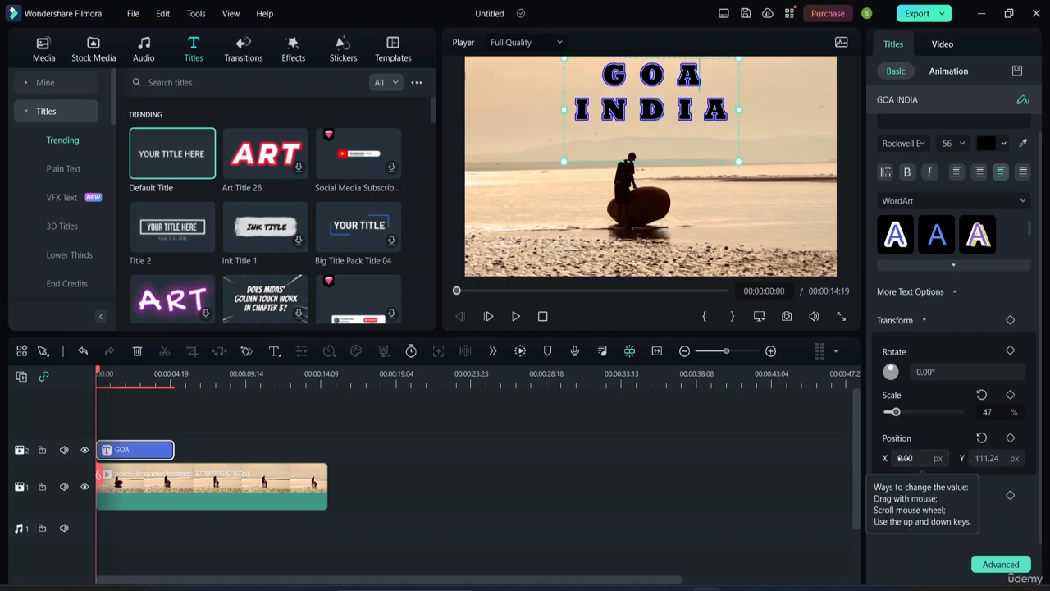
- Move the title to position X 6.00 px and Y 105.24 px in the video frame
mouse_move(905, 458)
left_mouse_down()
mouse_move(999, 458)
mouse_move(919, 458)
left_mouse_up()
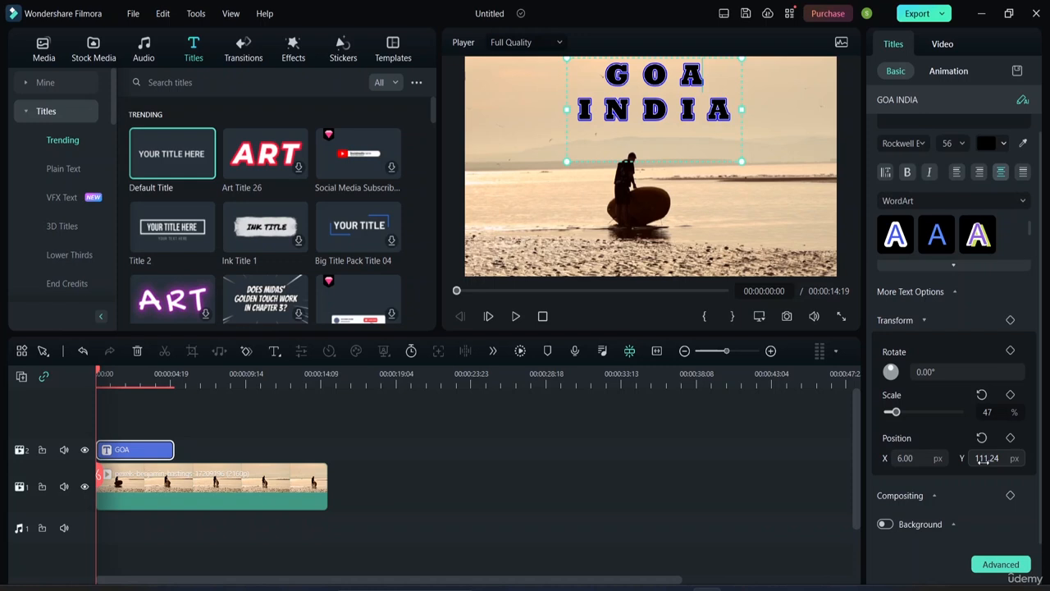
mouse_move(983, 459)
left_mouse_down()
mouse_move(1036, 460)
mouse_move(974, 460)
left_mouse_up()
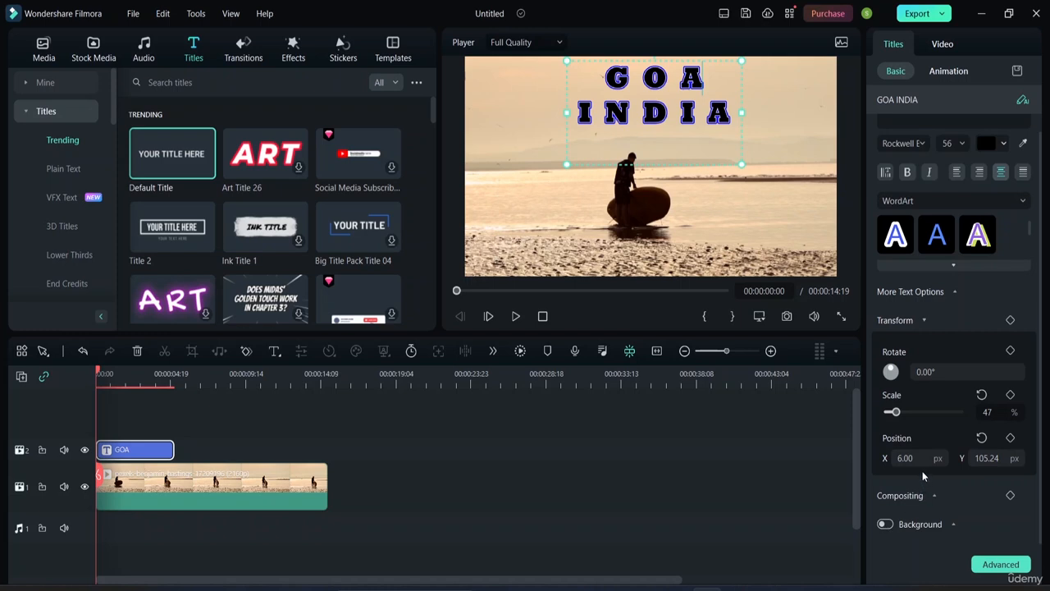
left_click(920, 321)
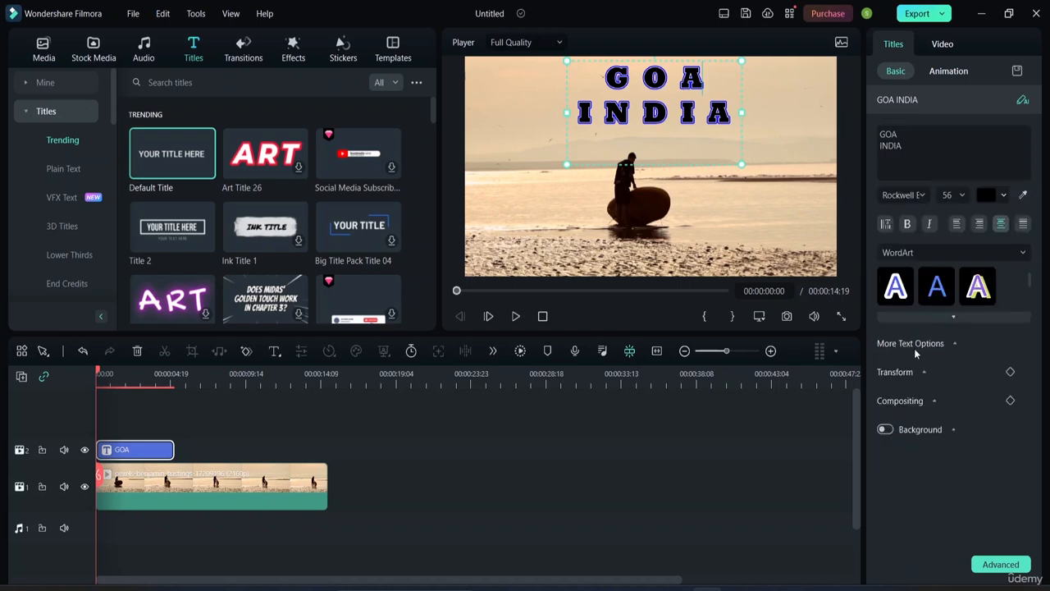
- Try the title's compositing options with the Lighten blend mode, 80% opacity and the Soft Light blend mode
left_click(933, 401)
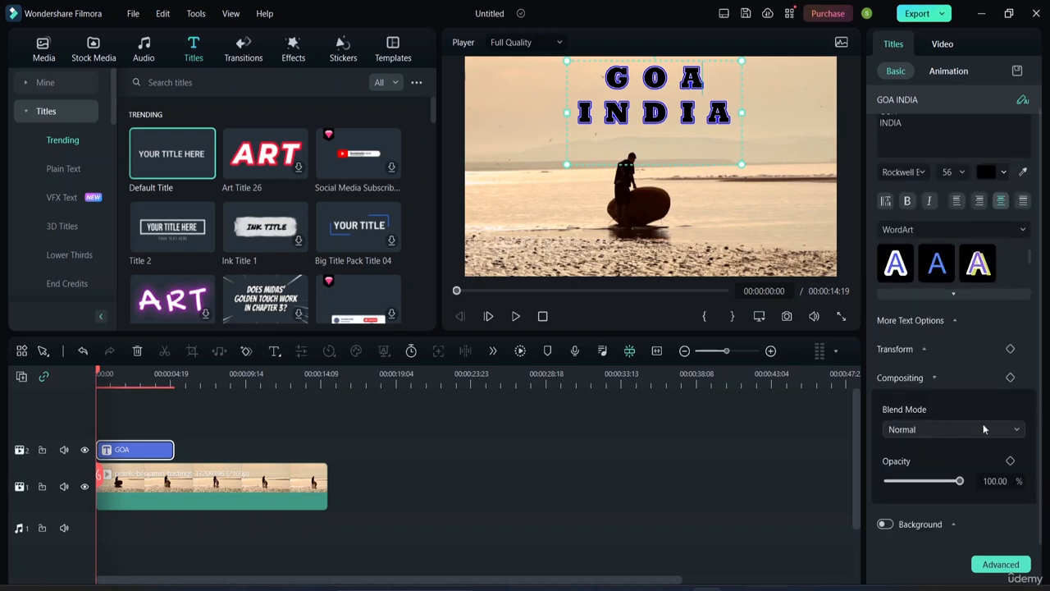
left_click(1010, 429)
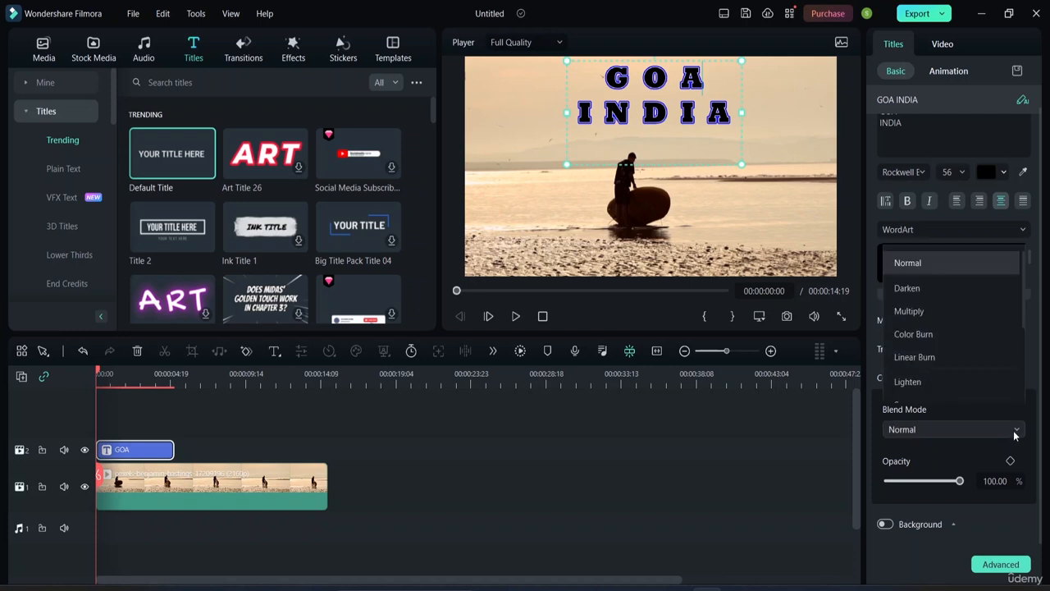
scroll(956, 375, "down", 2)
left_click(936, 312)
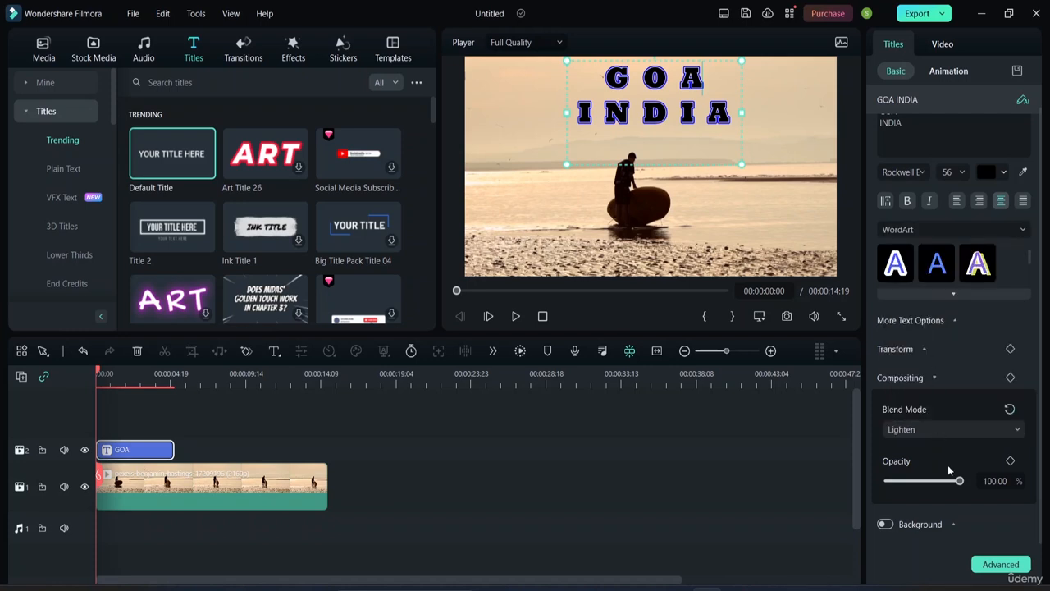
mouse_move(959, 481)
left_mouse_down()
mouse_move(925, 483)
mouse_move(963, 491)
mouse_move(907, 492)
mouse_move(946, 493)
left_mouse_up()
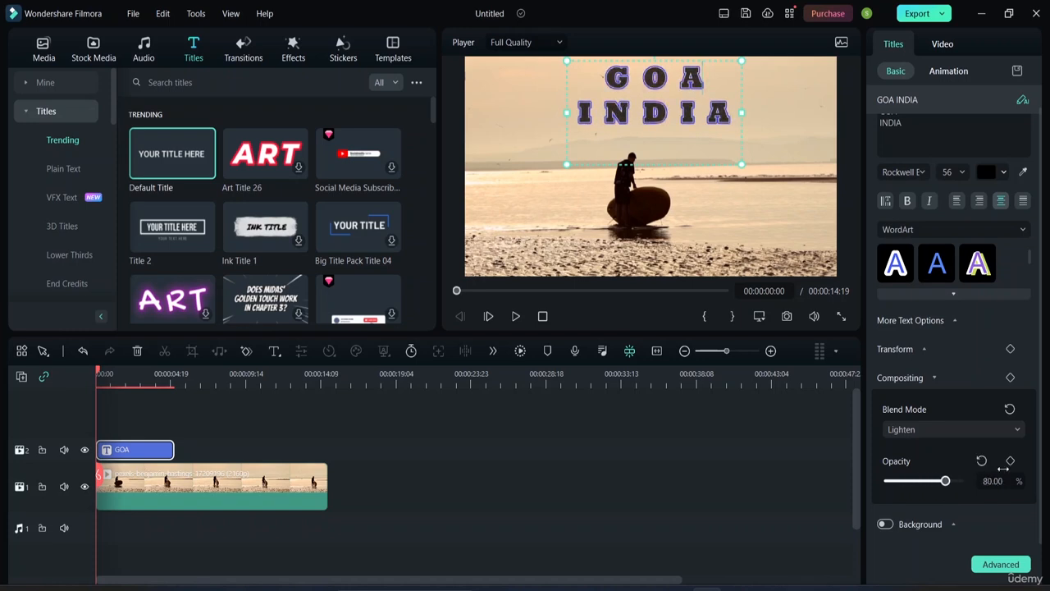
left_click(1005, 429)
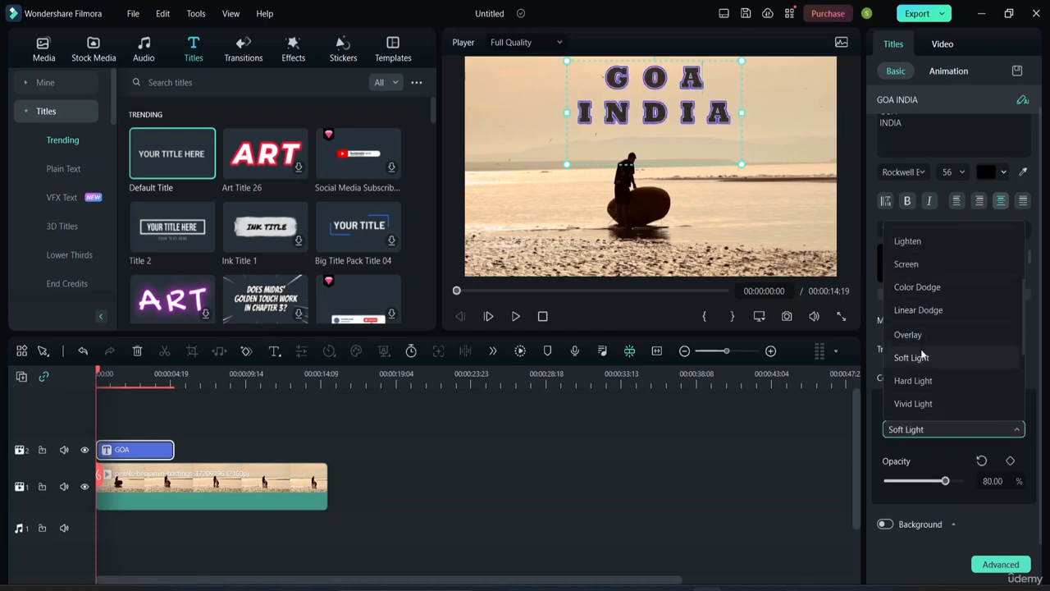
left_click(915, 358)
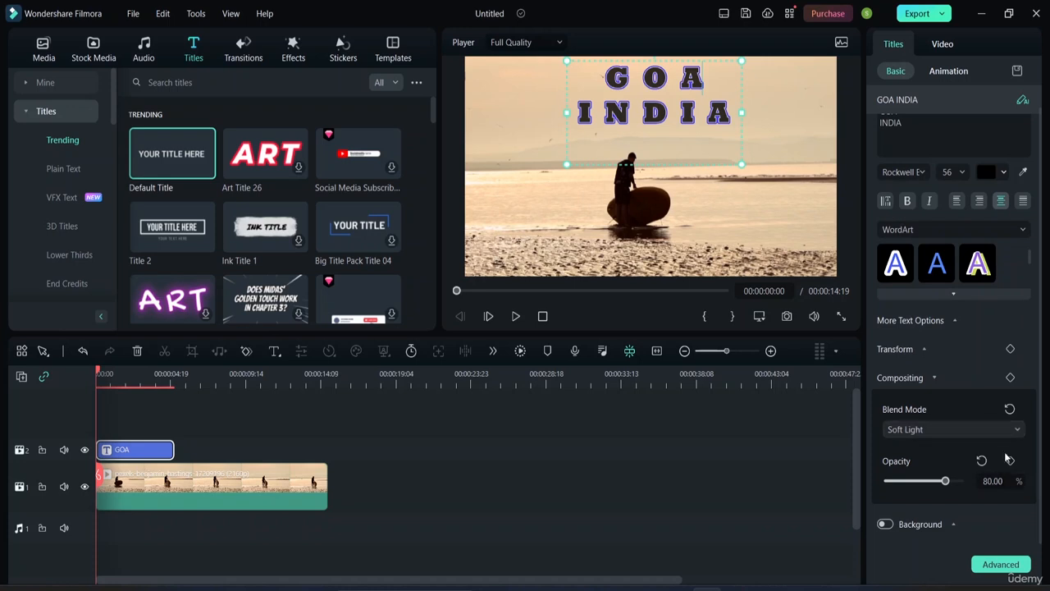
- Return the title's compositing to the Normal blend mode and 100% opacity
left_click(997, 429)
scroll(931, 262, "up", 3)
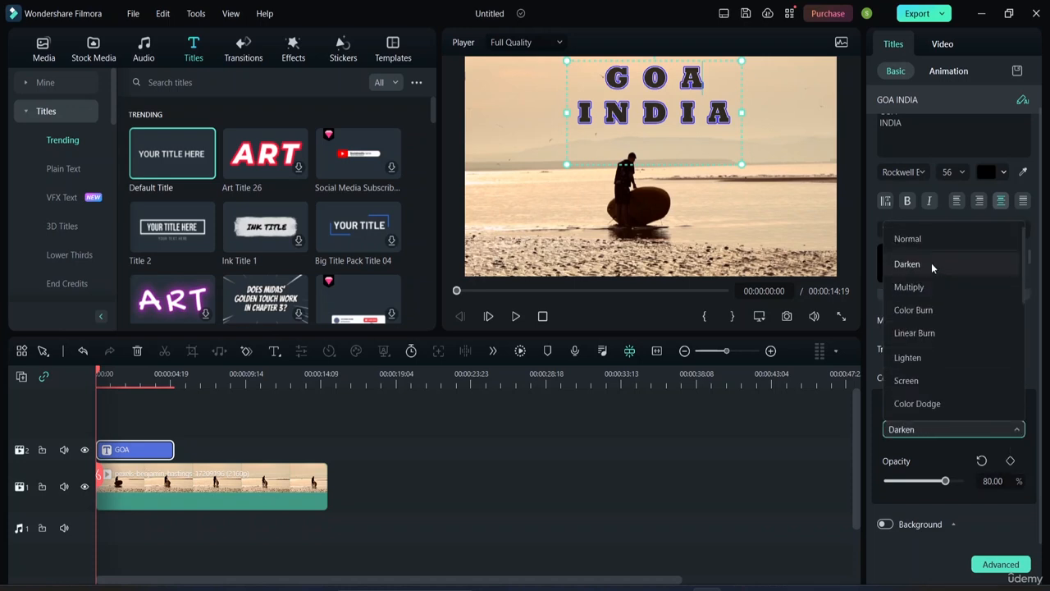
left_click(927, 239)
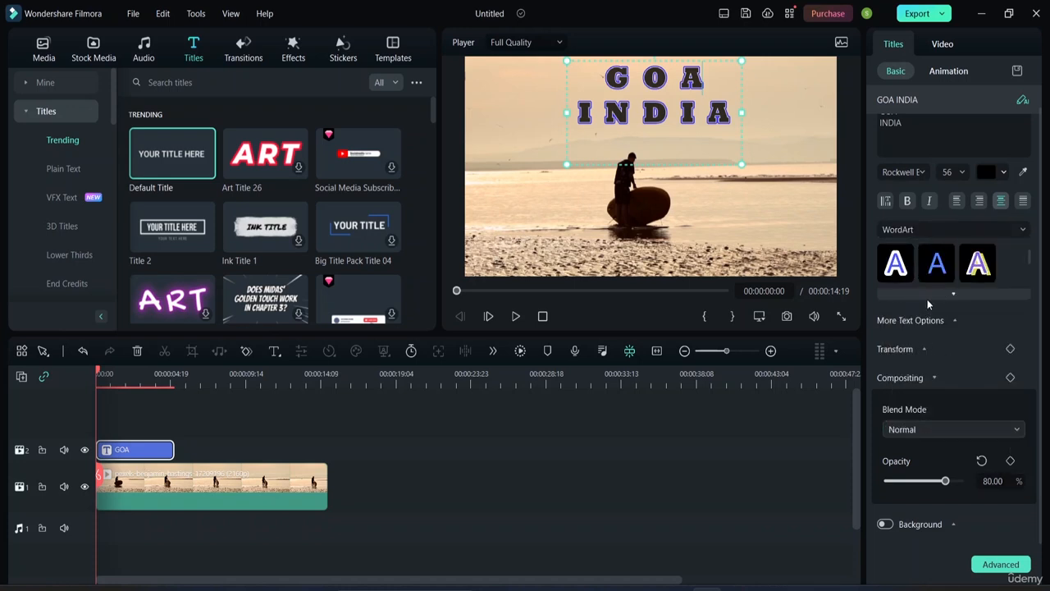
left_click_drag(945, 481, 974, 481)
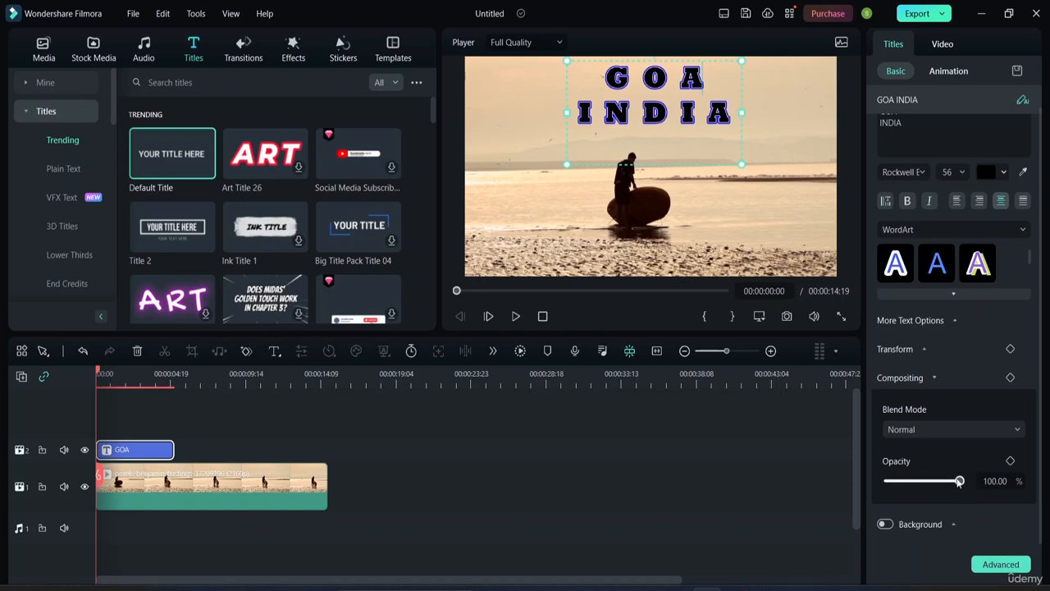
- Look at the AI Copywriting options for the title text, then close them without generating anything
scroll(983, 172, "up", 1)
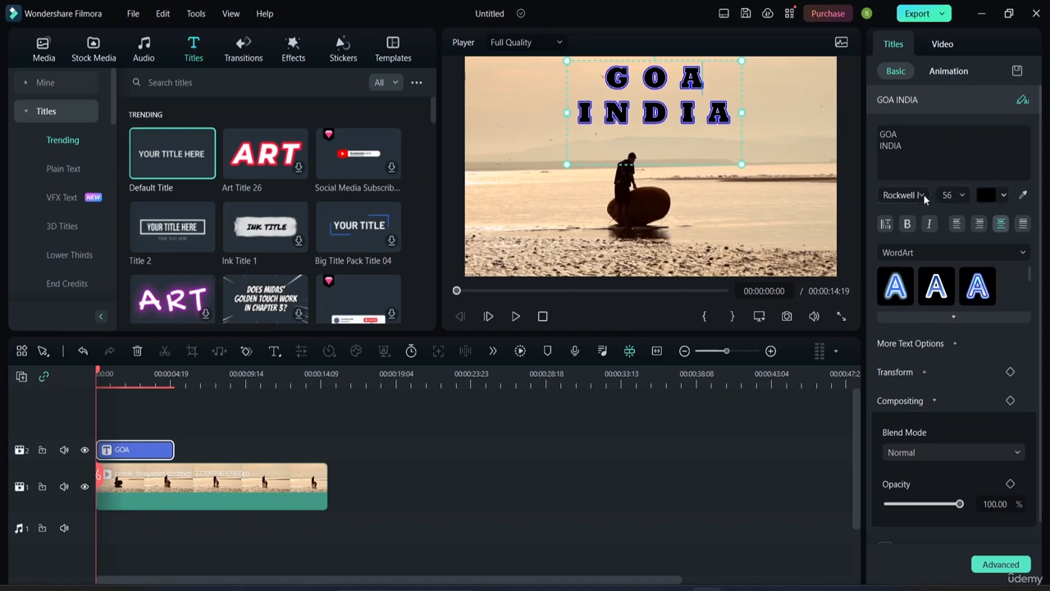
left_click(1023, 100)
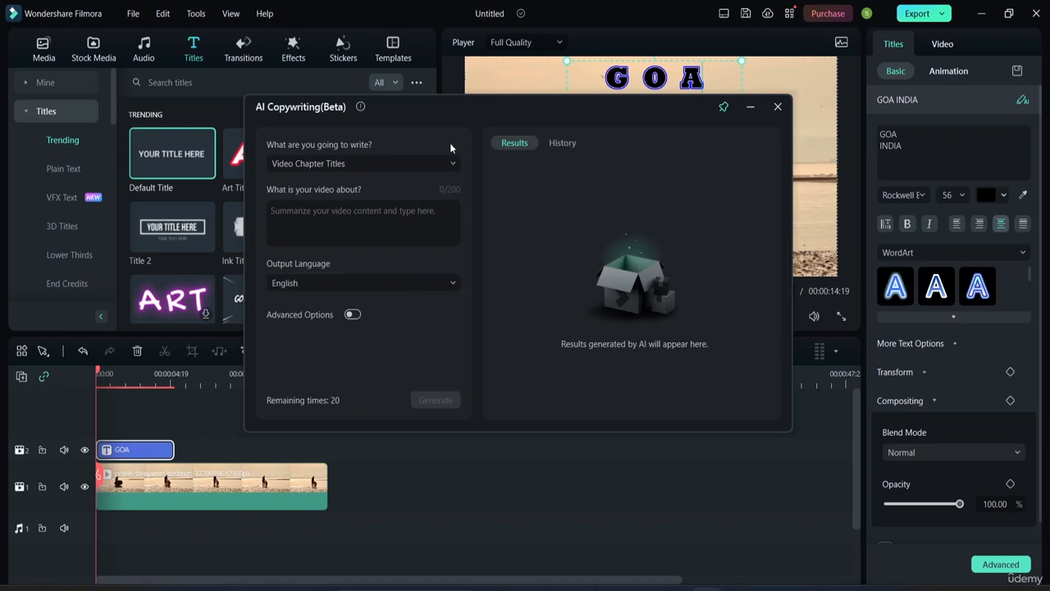
left_click(782, 113)
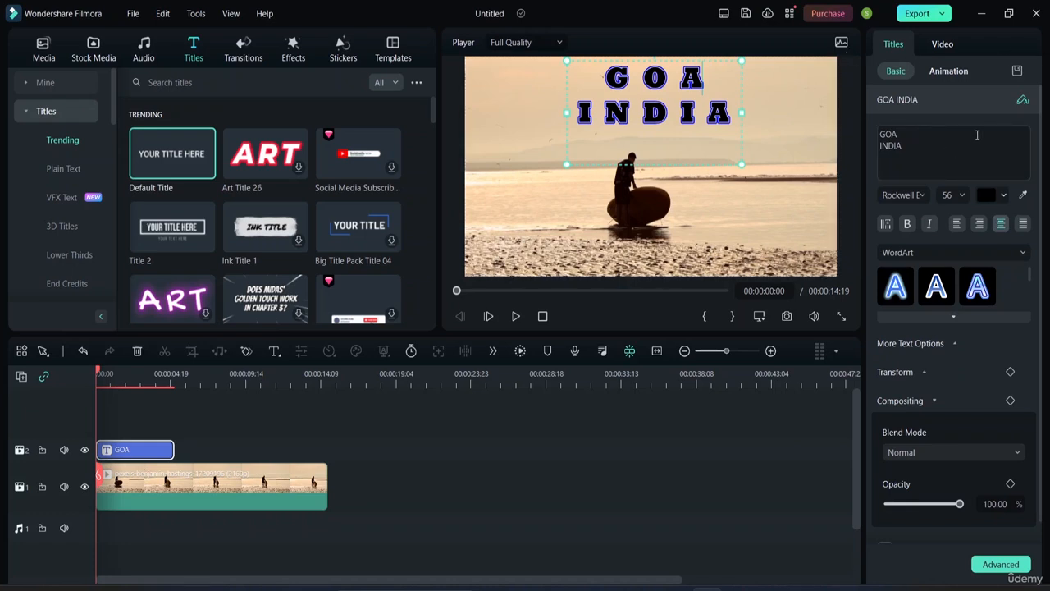
left_click(984, 173)
- Apply the first Typewriter entrance animation to the title and look through the exit and loop animations
left_click(949, 72)
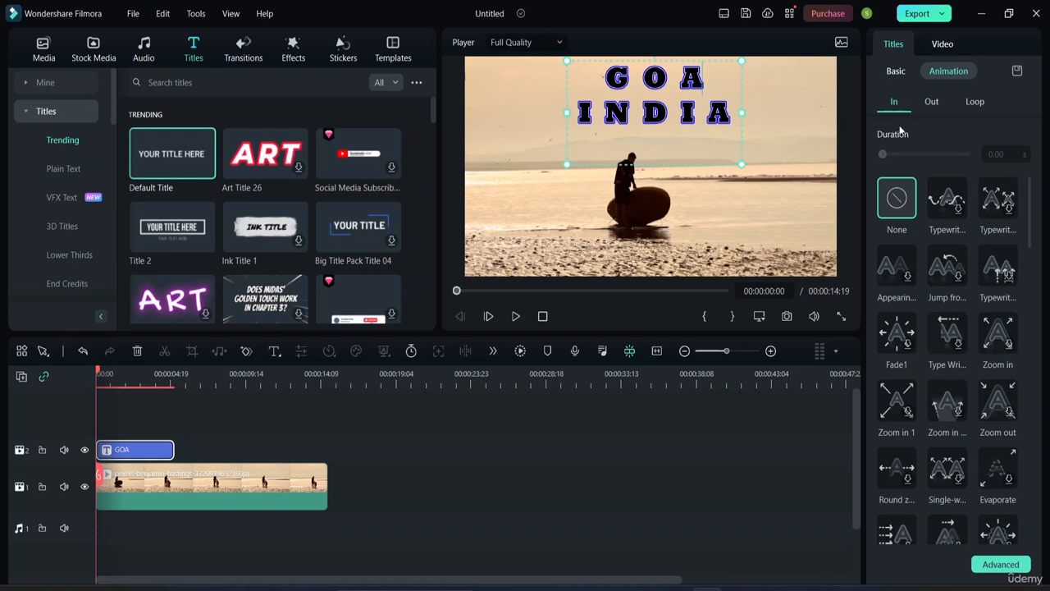
left_click(956, 207)
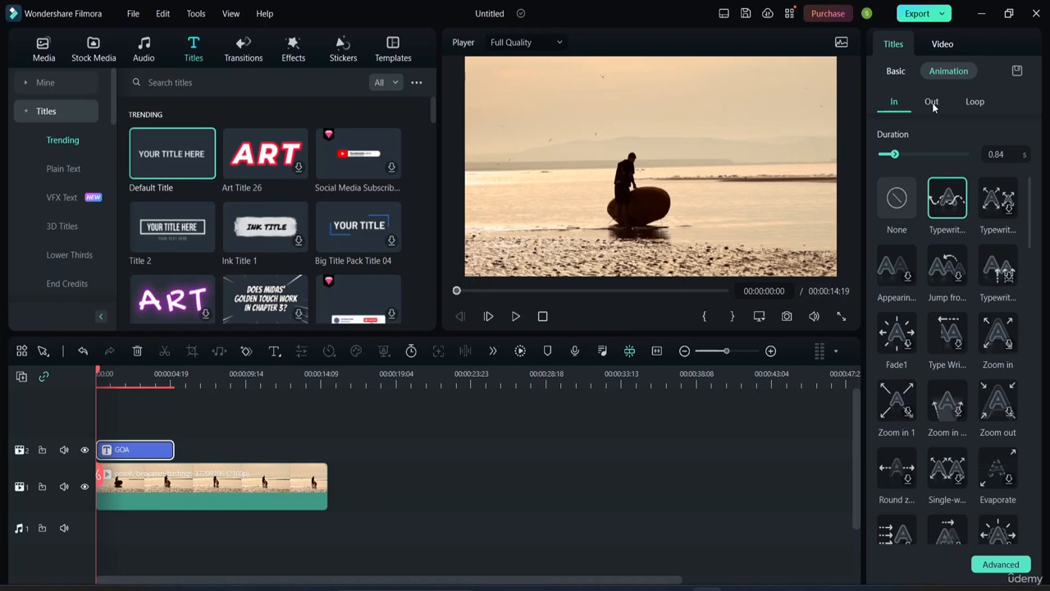
left_click(970, 105)
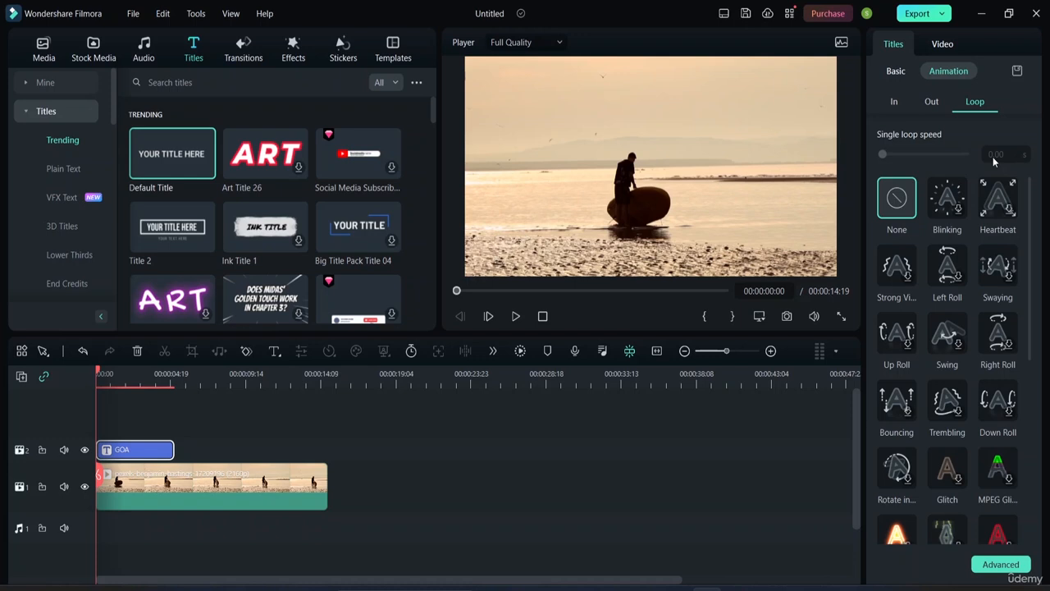
scroll(942, 310, "down", 5)
scroll(942, 311, "up", 5)
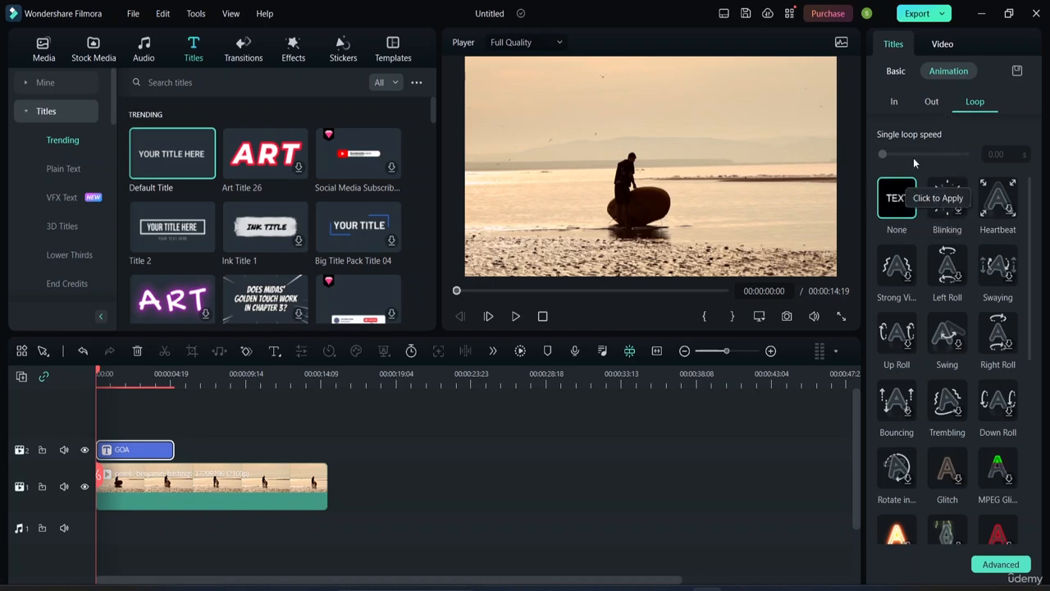
left_click(932, 103)
left_click(894, 103)
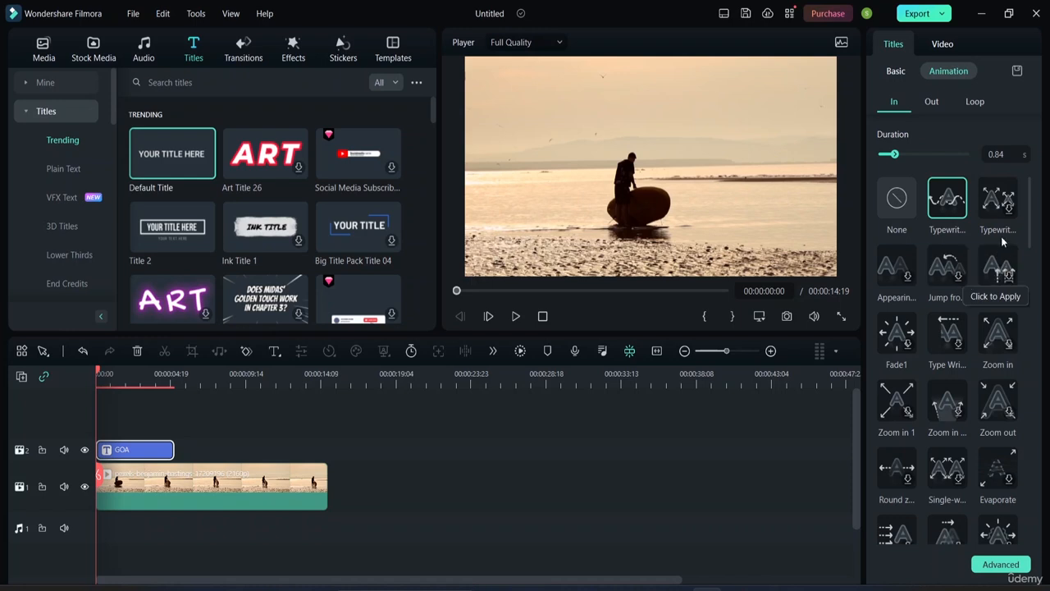
- Try other entrance animations on the title and return to the first Typewriter one
left_click(959, 346)
left_click(907, 410)
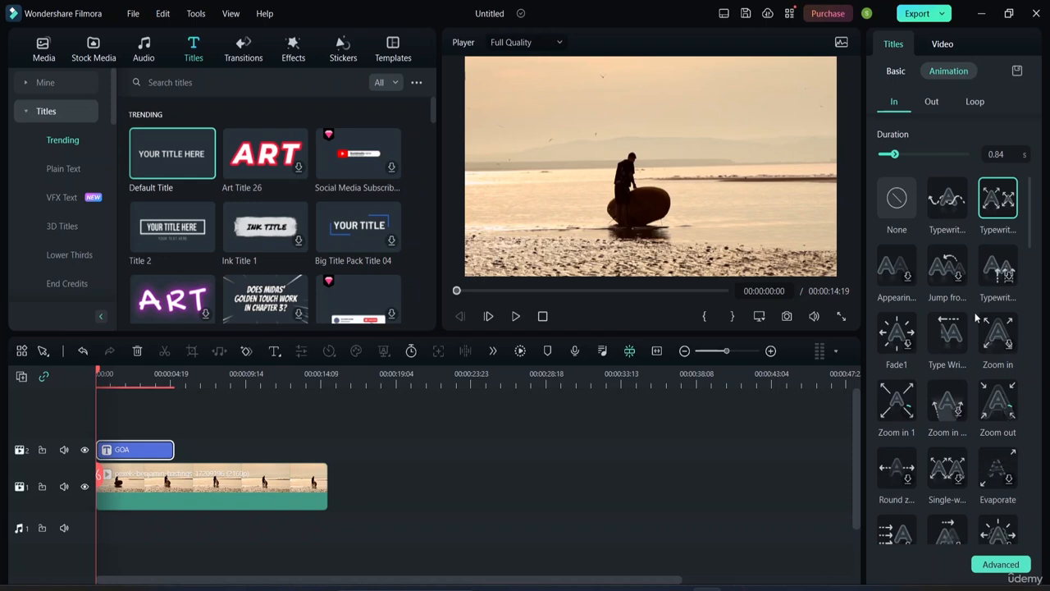
left_click(950, 206)
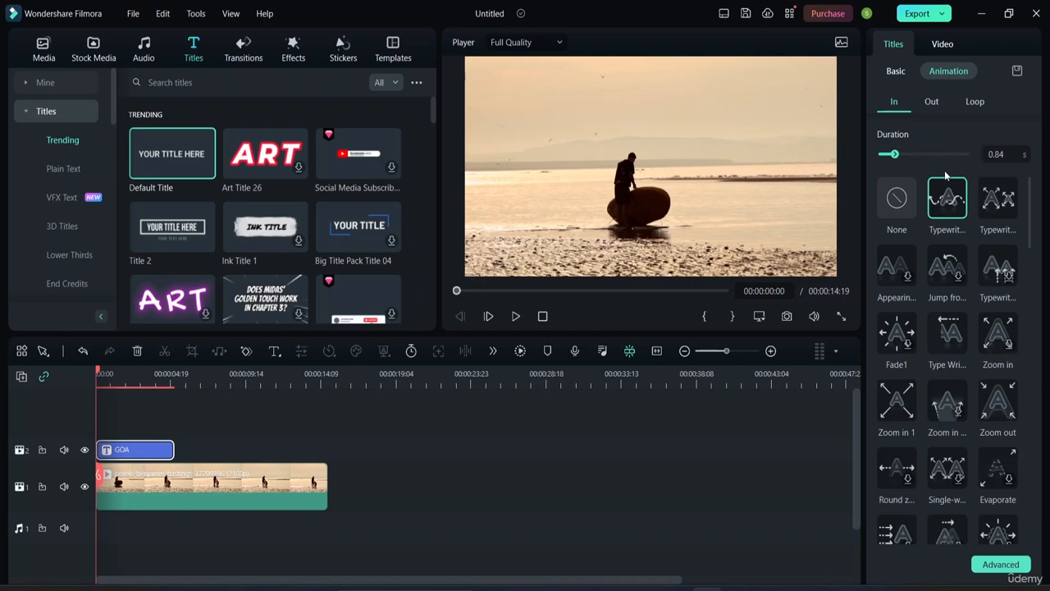
- Set the title's entrance animation duration to 2 seconds and preview the Typewriter effect in playback
left_click(1001, 155)
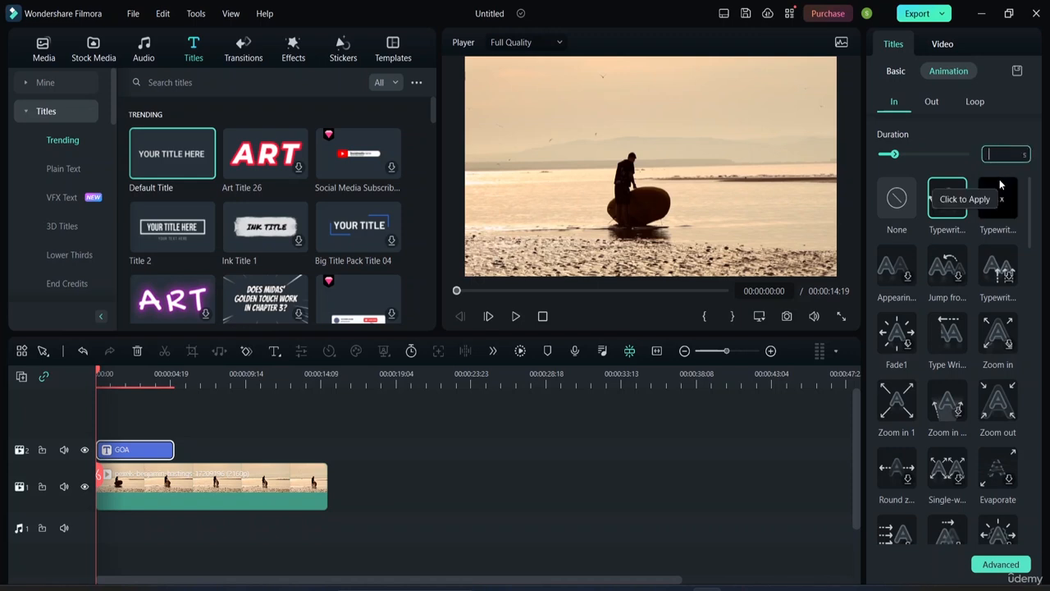
type("2")
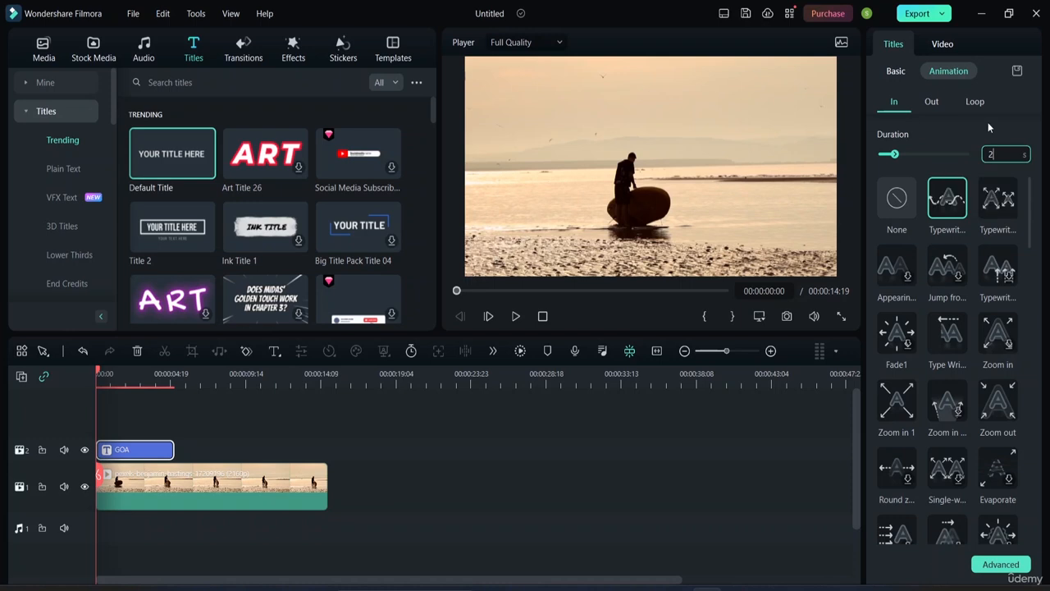
key("Return")
left_click(947, 198)
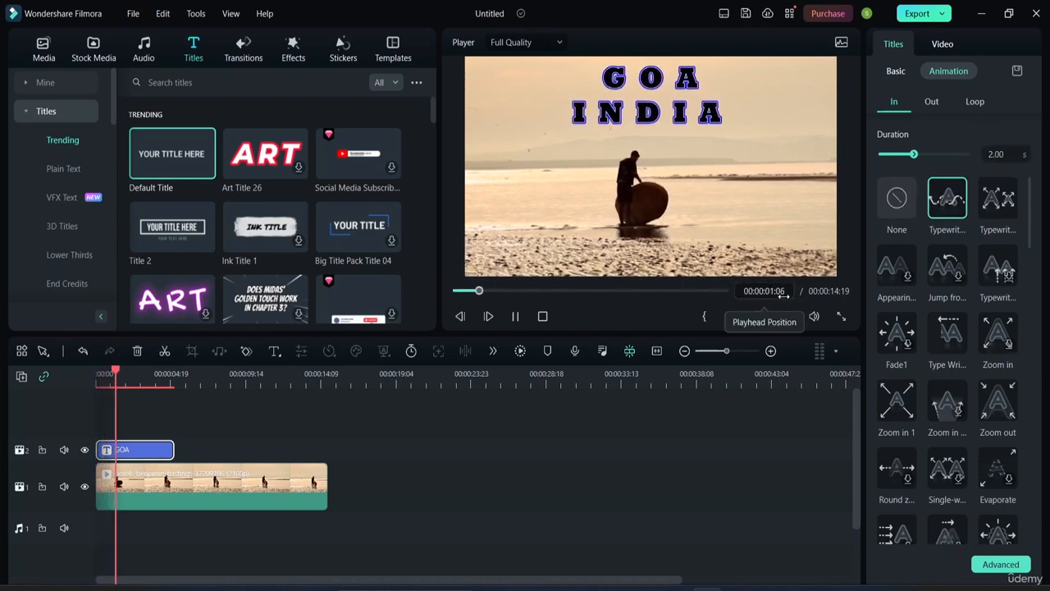
key("space")
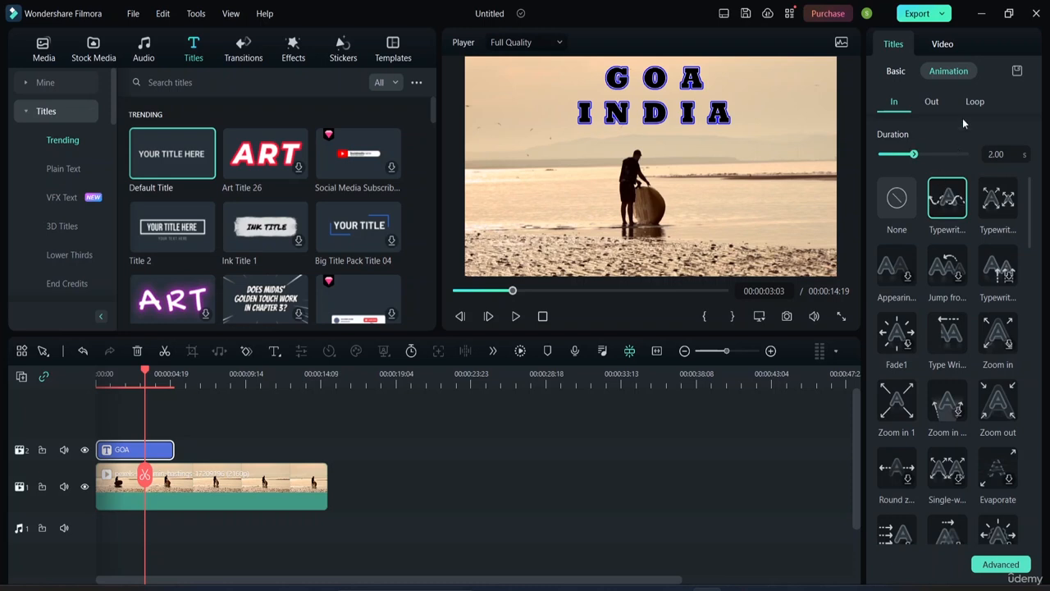
- Try several exit animations on the title, including Typewriter and Fade1, and finish with the Leap style
left_click(929, 103)
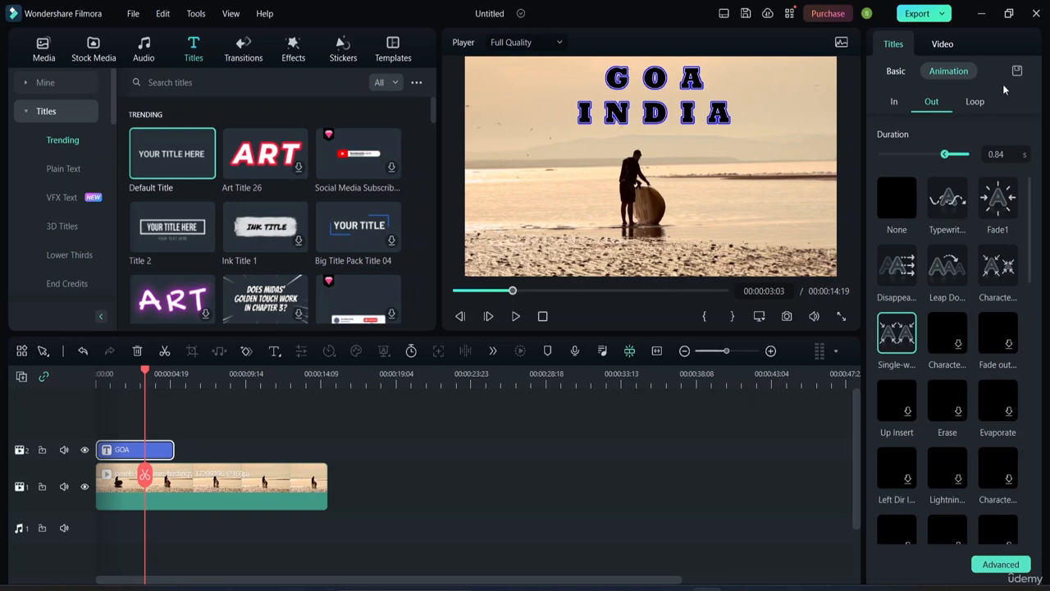
left_click(949, 207)
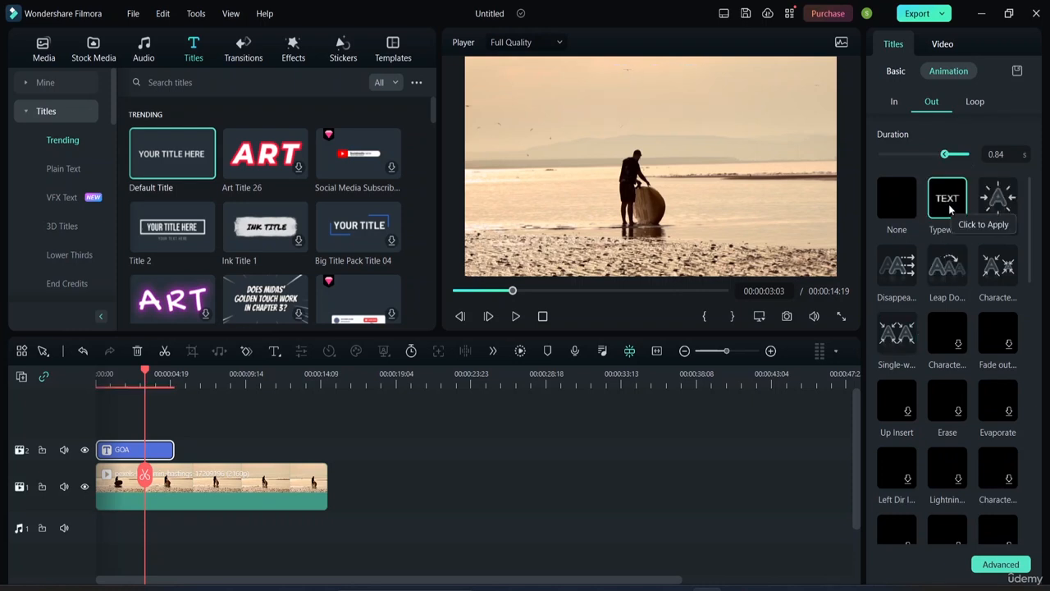
left_click(995, 209)
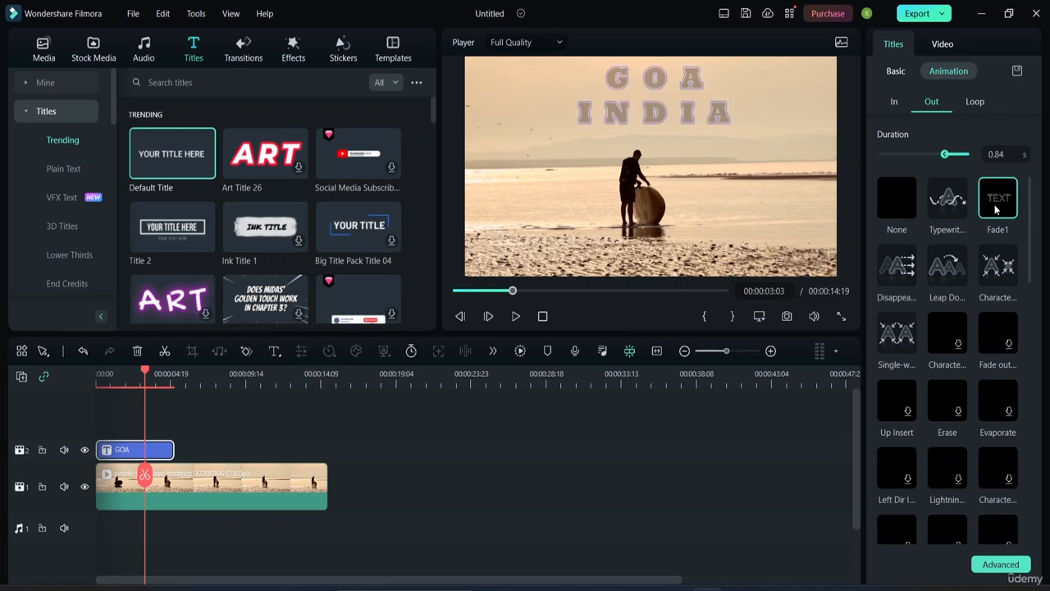
left_click(896, 277)
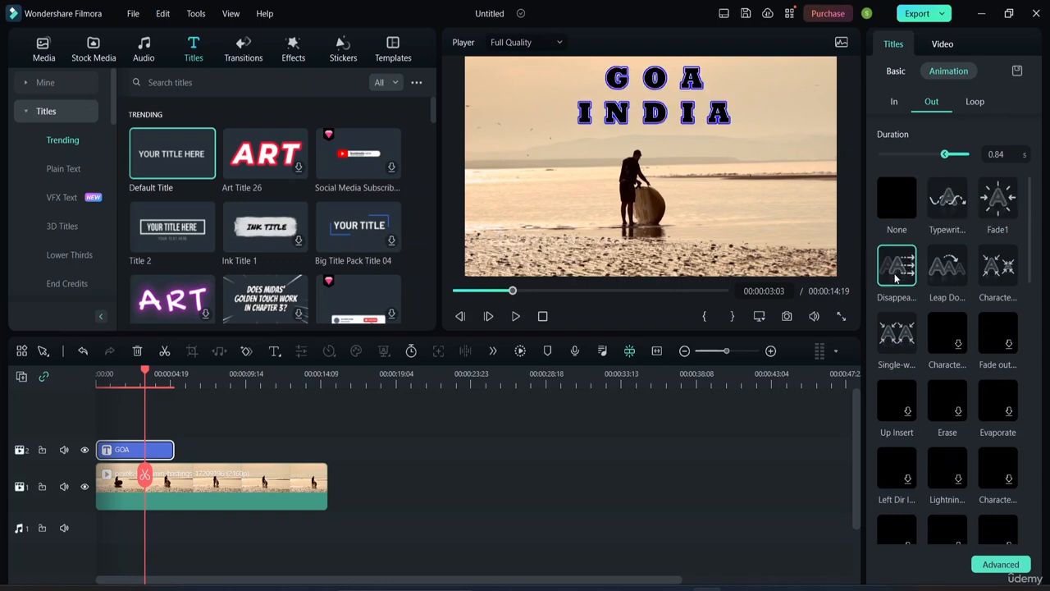
left_click(949, 274)
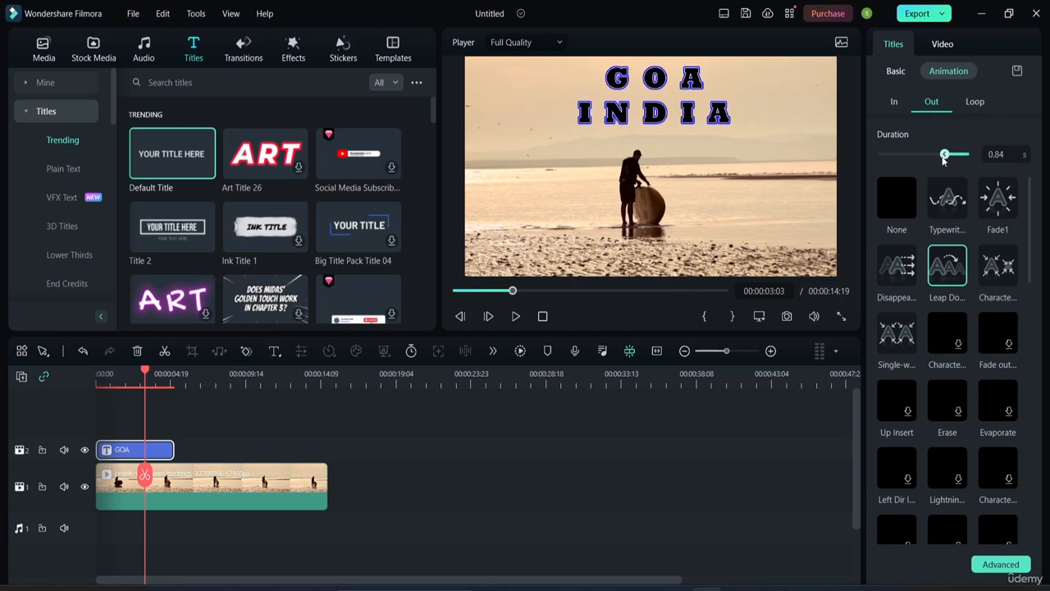
- Change the title's exit animation to the character style beside Leap, play the clip from the start, and browse more exit animations
mouse_move(946, 157)
left_mouse_down()
mouse_move(933, 158)
mouse_move(940, 163)
left_mouse_up()
left_click_drag(939, 161, 941, 163)
left_click(1004, 278)
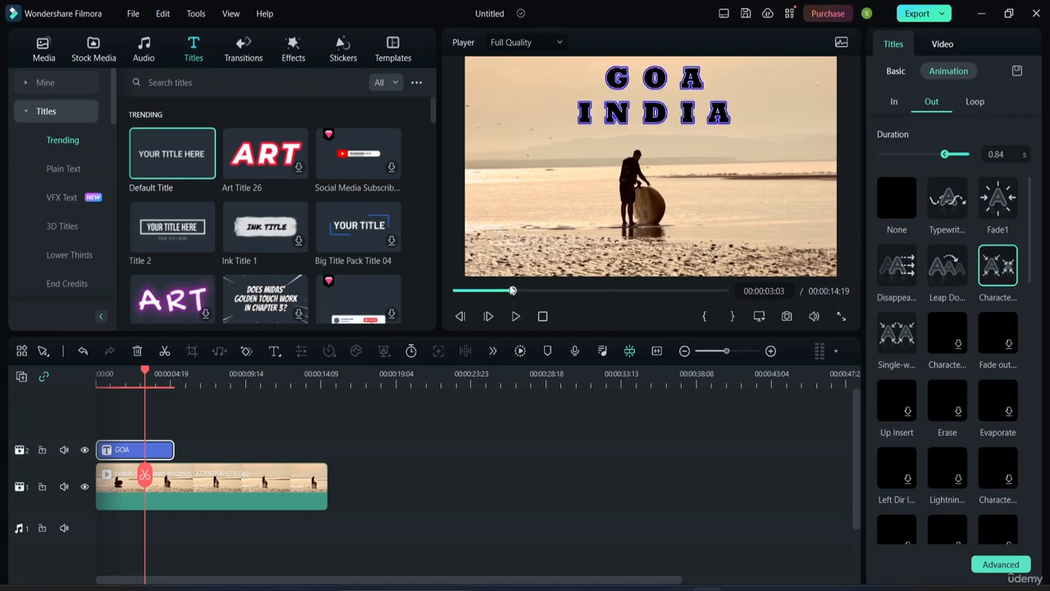
left_click_drag(512, 290, 452, 304)
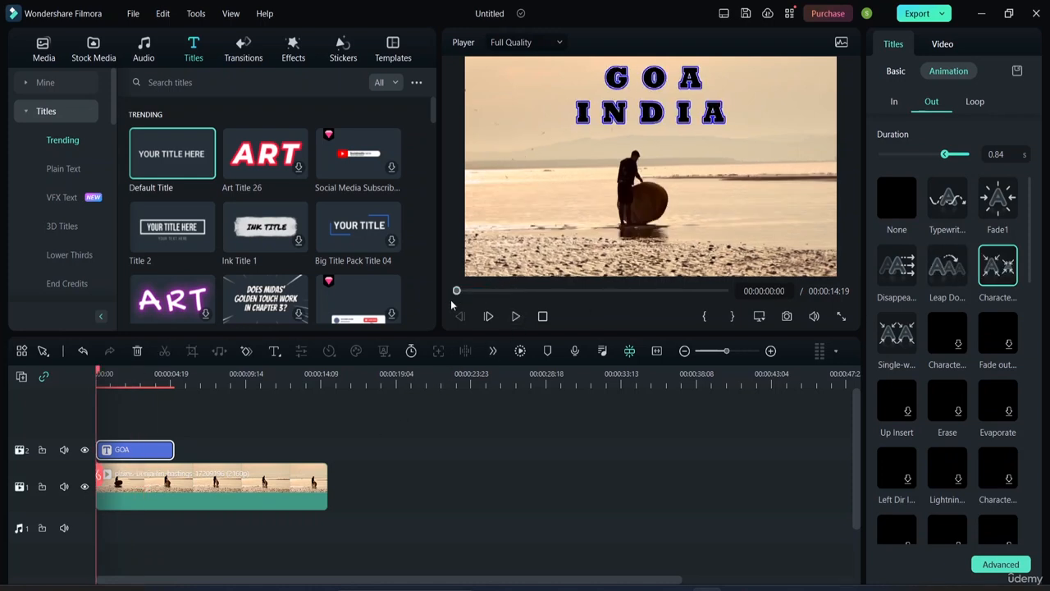
left_click(516, 317)
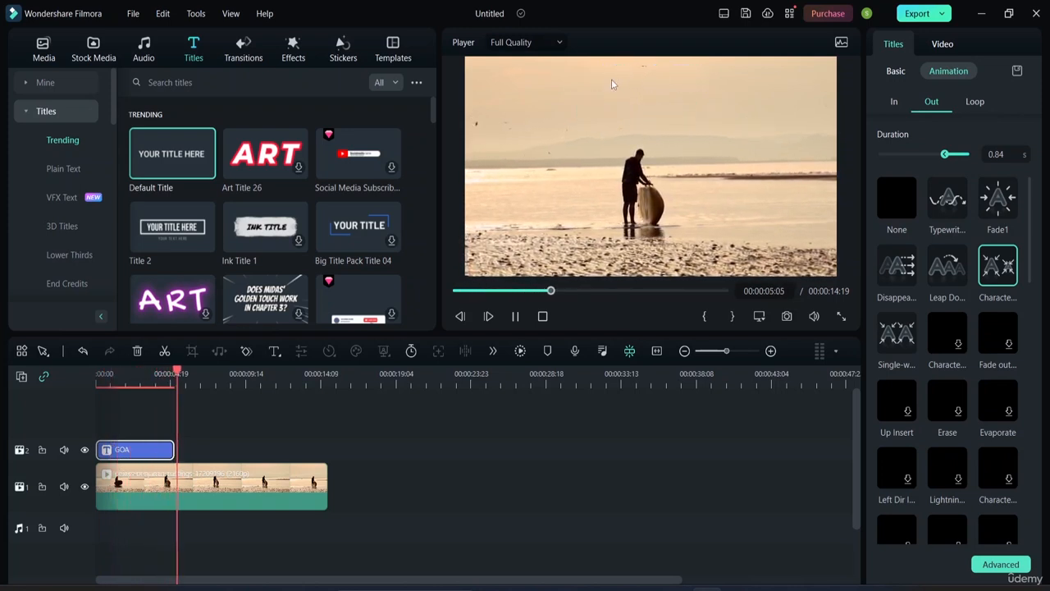
key("space")
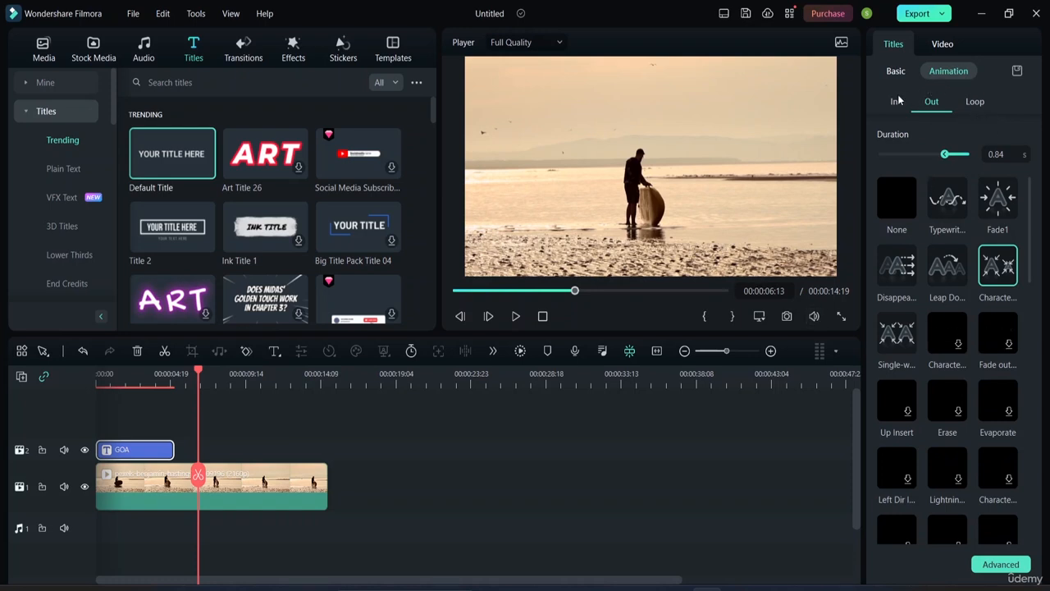
scroll(947, 246, "down", 3)
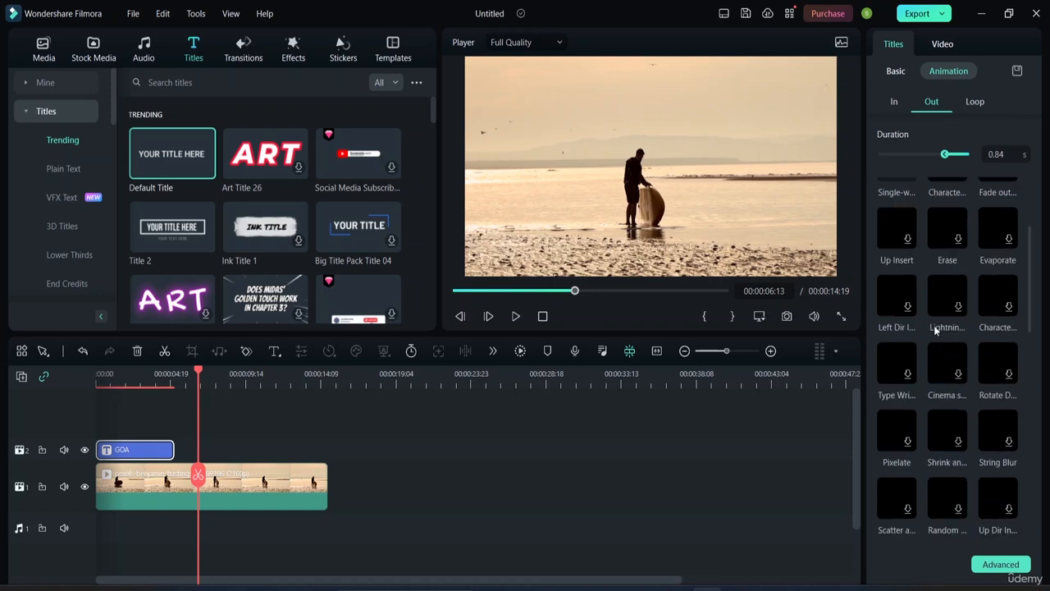
- Try the Left Roll loop animation at 1.88 s and the Blinking one on the title, and reset the loop to None
left_click(976, 105)
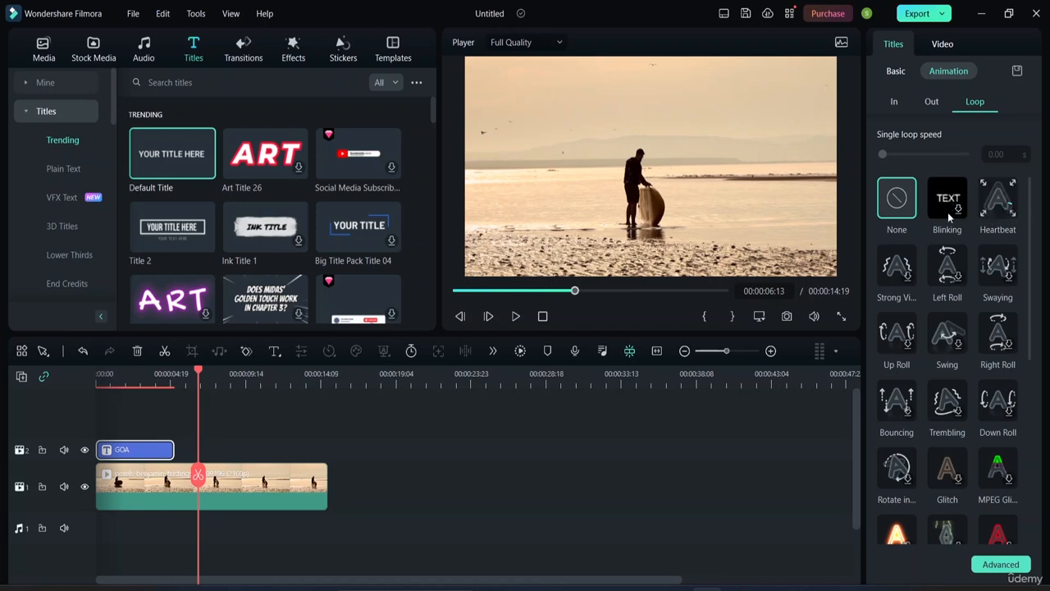
left_click(956, 283)
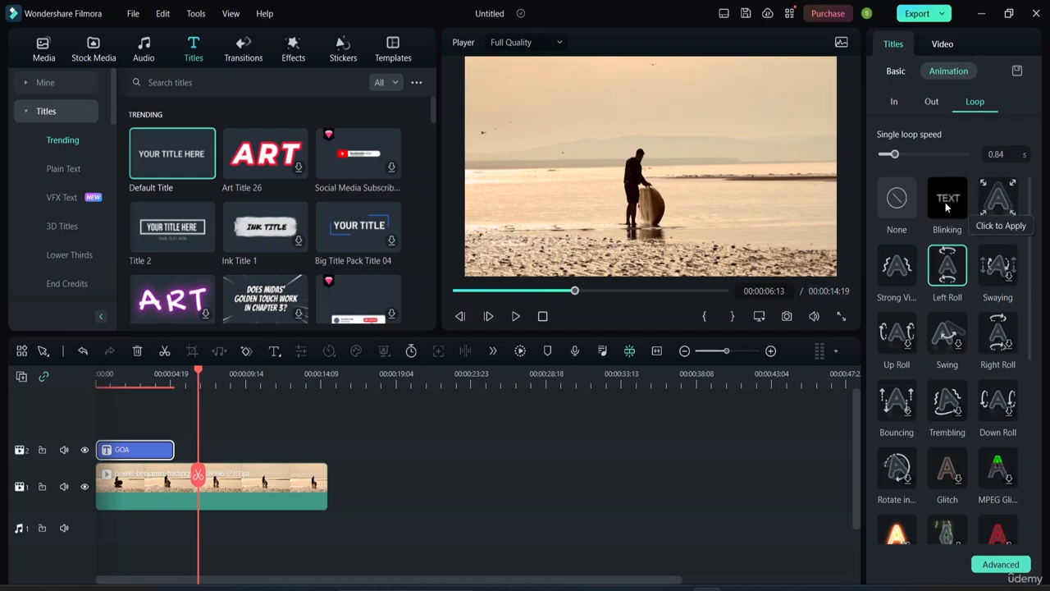
left_click_drag(896, 155, 911, 154)
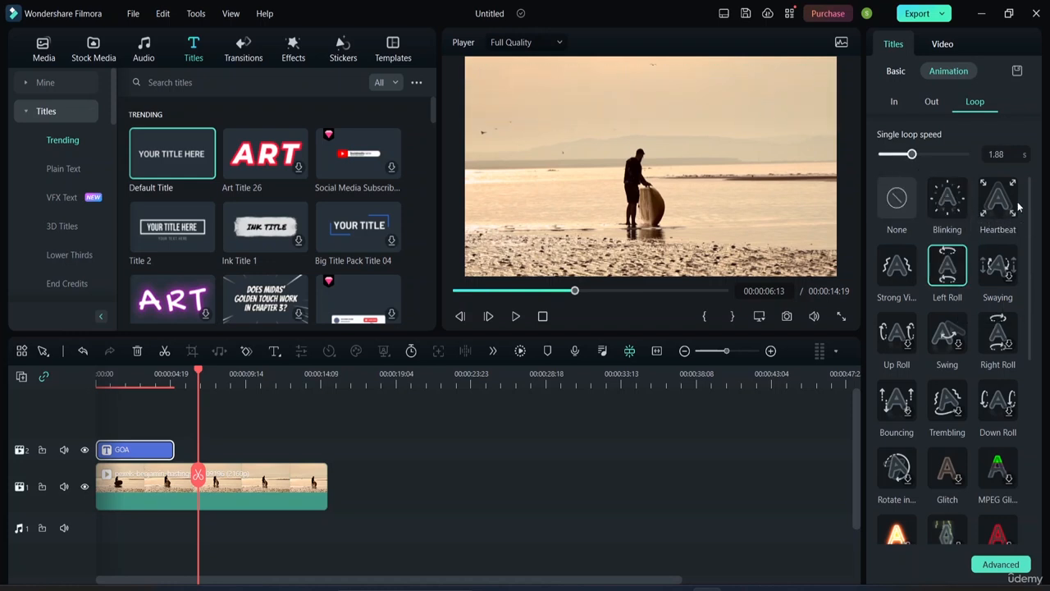
left_click(950, 203)
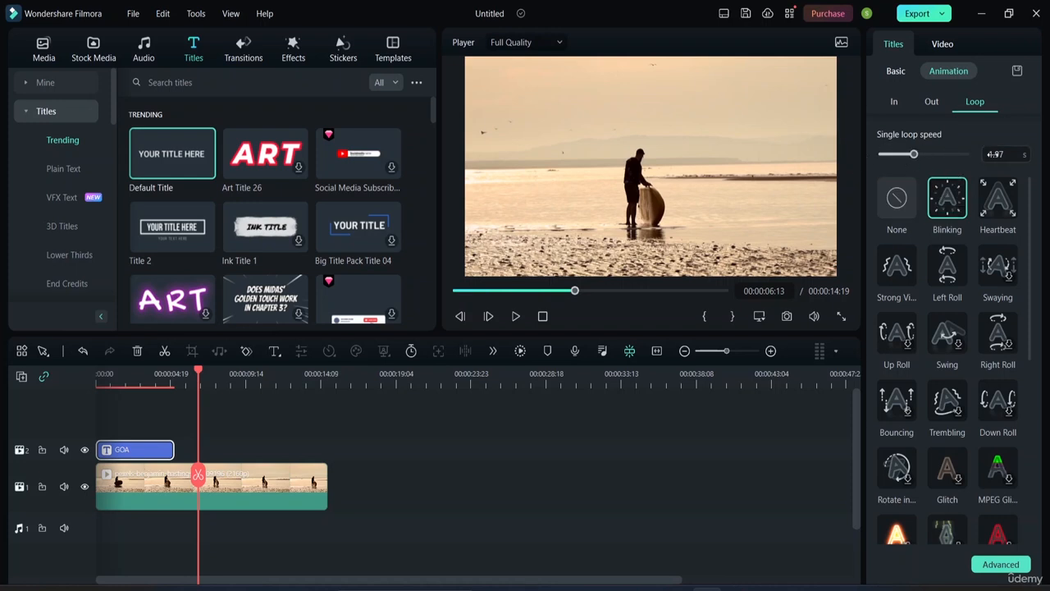
scroll(985, 259, "down", 3)
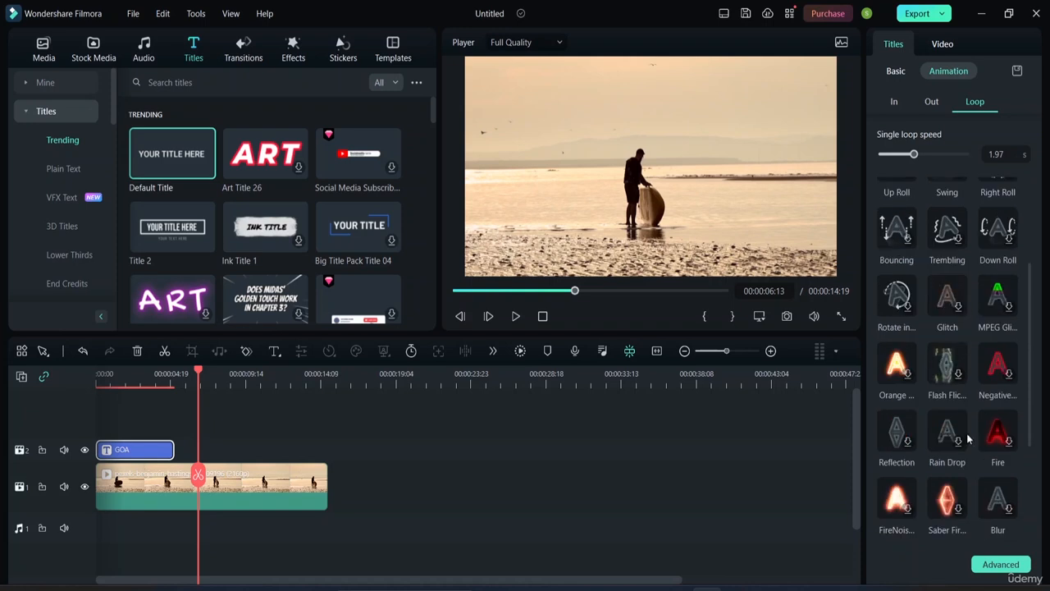
scroll(919, 270, "up", 3)
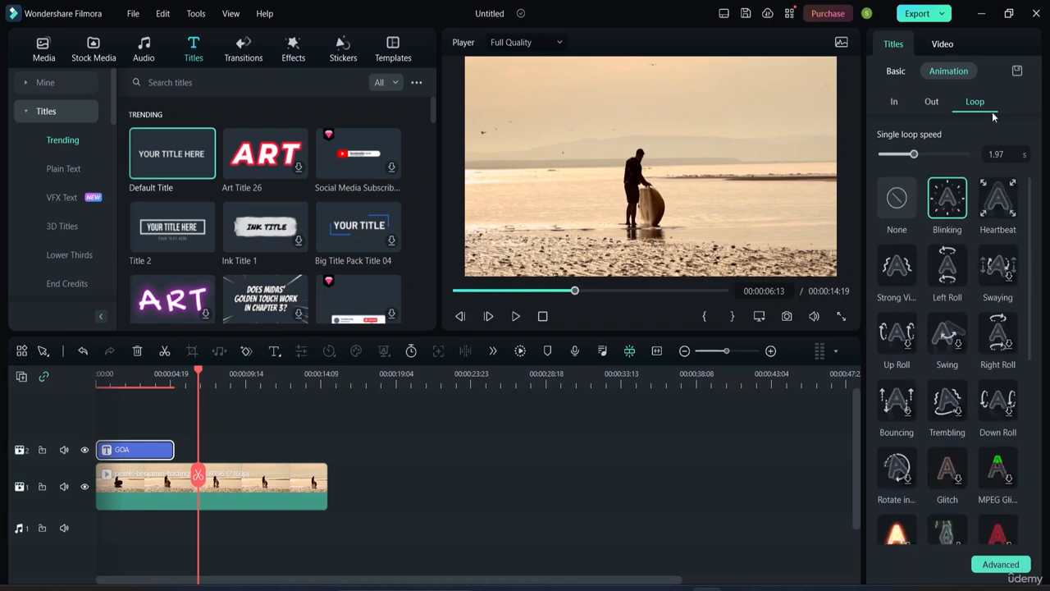
left_click(897, 197)
- Return the playhead to the start of the clip and open the Goa India title for advanced text editing
left_click(932, 102)
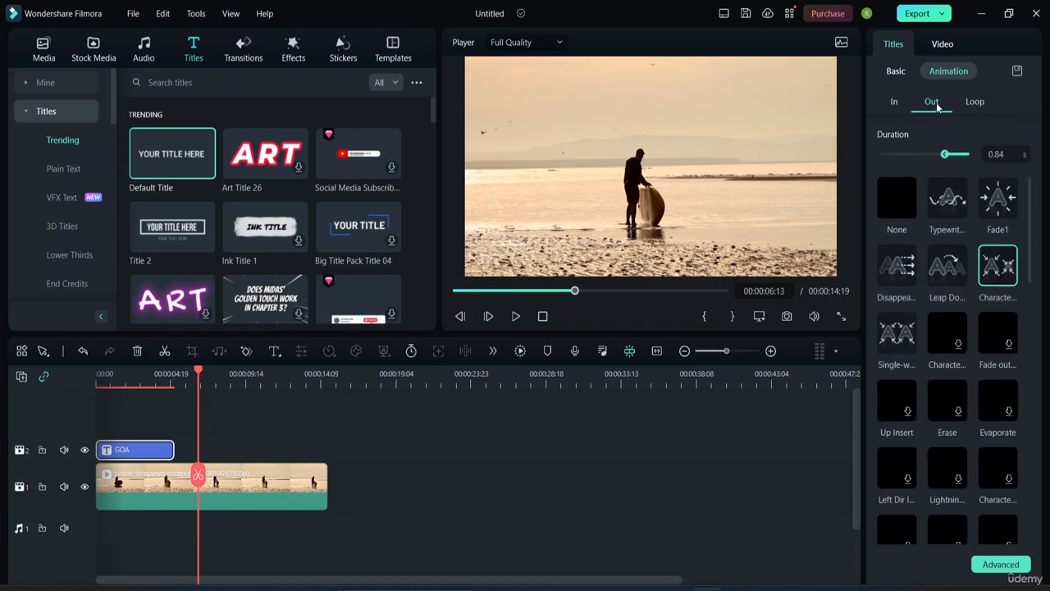
left_click_drag(574, 291, 456, 291)
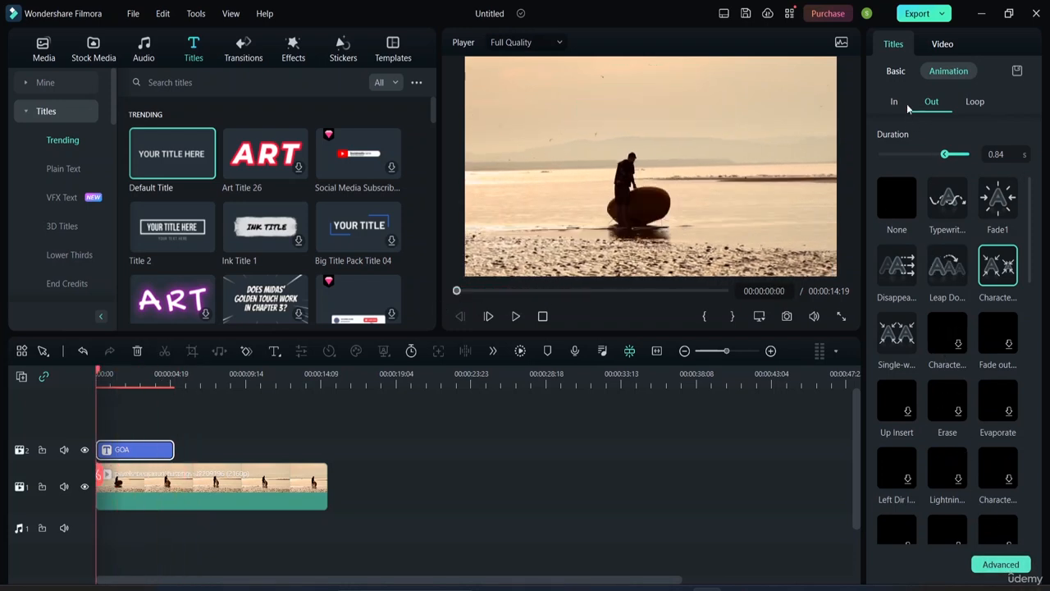
left_click(895, 71)
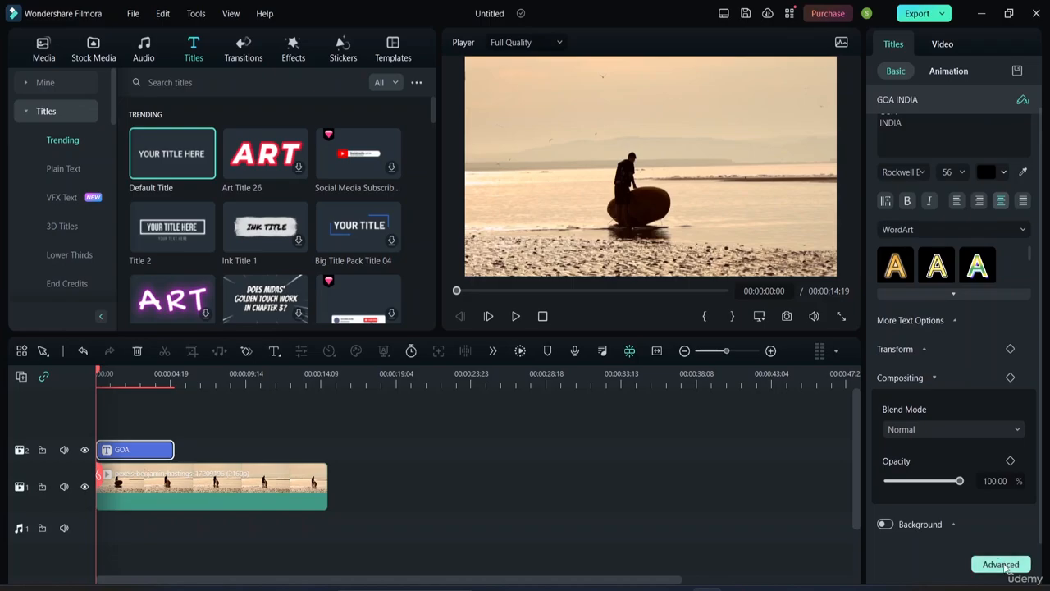
left_click(1000, 565)
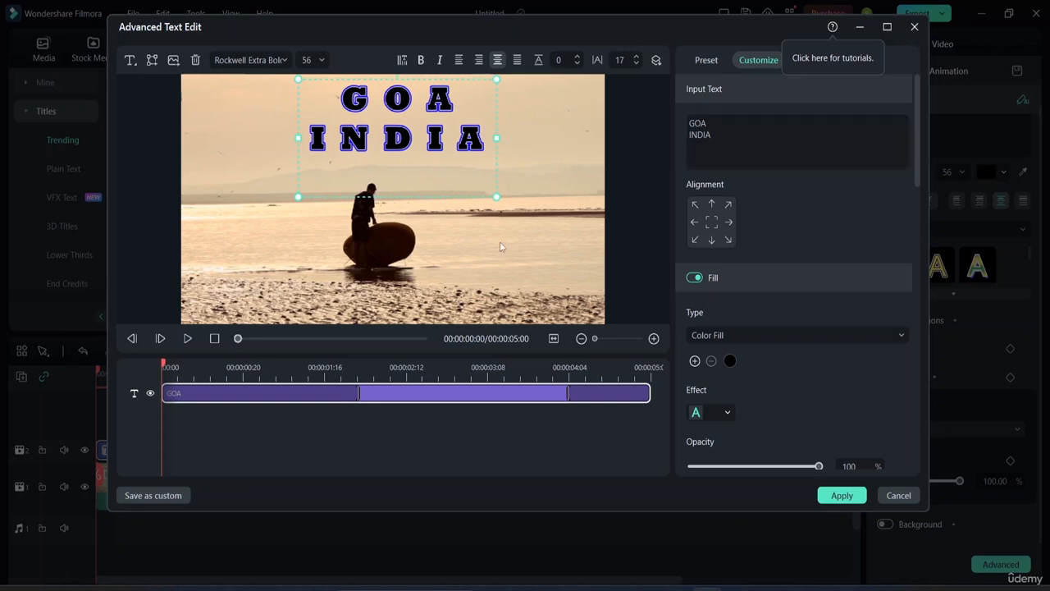
- Add a Quick Text layer over the title, try moving it lower over the beach, and undo the move
left_click(134, 62)
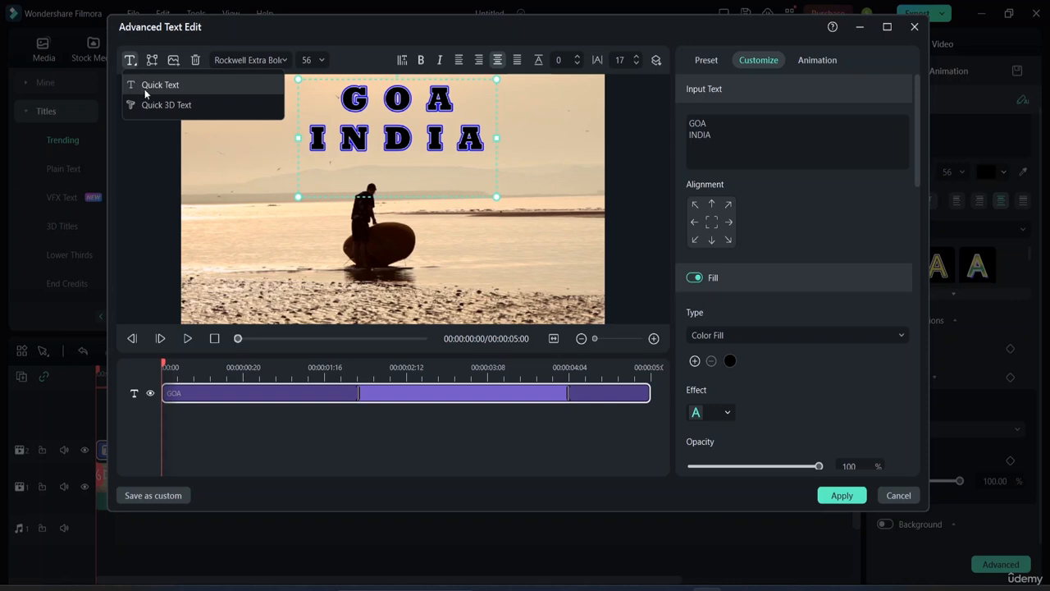
left_click(146, 94)
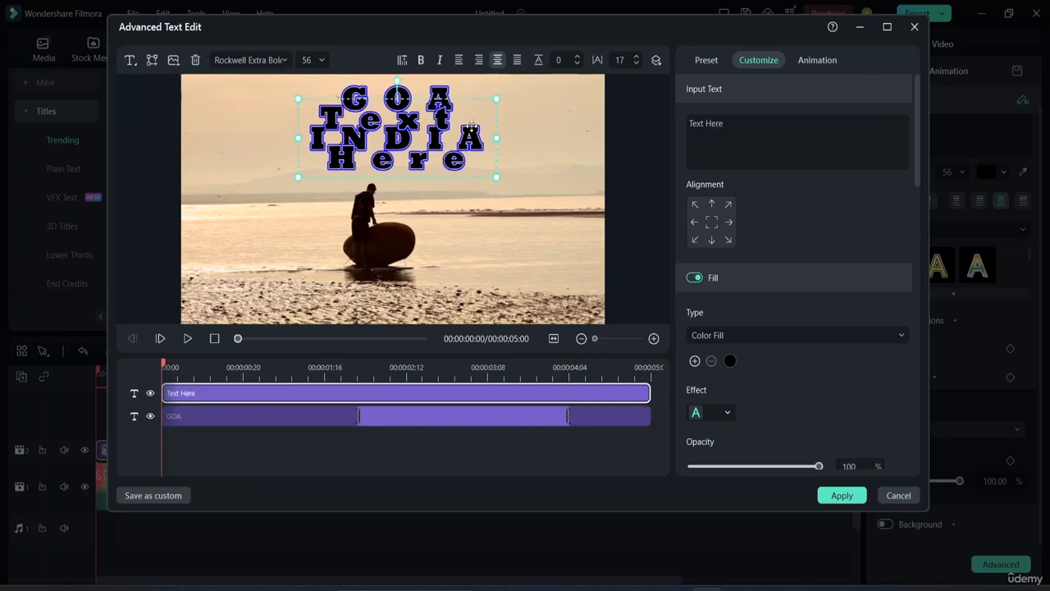
left_click_drag(472, 123, 554, 220)
key("ctrl+z")
- Add an oval speech bubble shape, move it over the beach to the surfer's left, and delete it
left_click(153, 63)
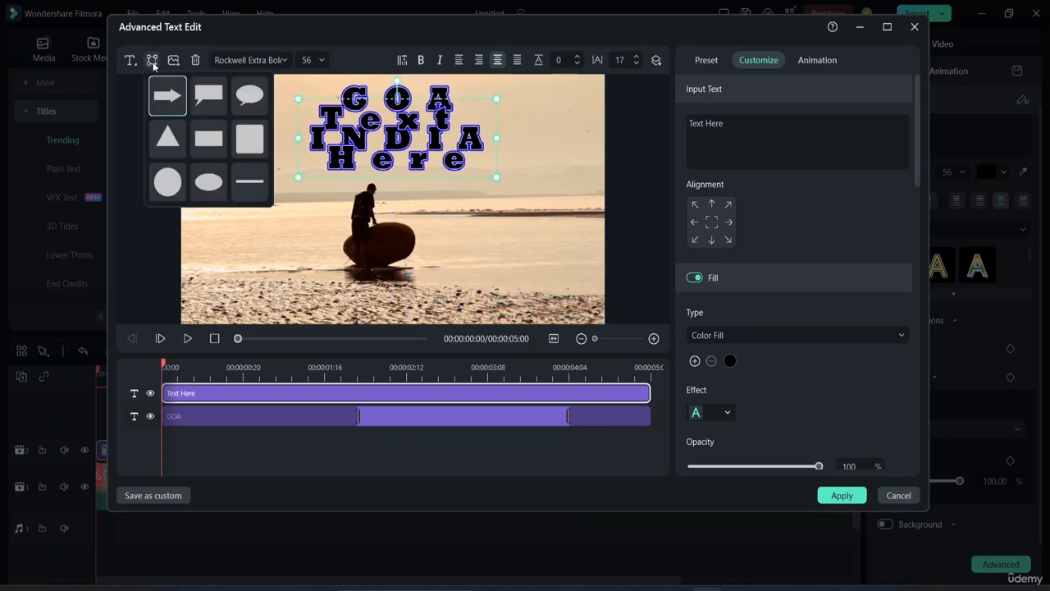
left_click(248, 105)
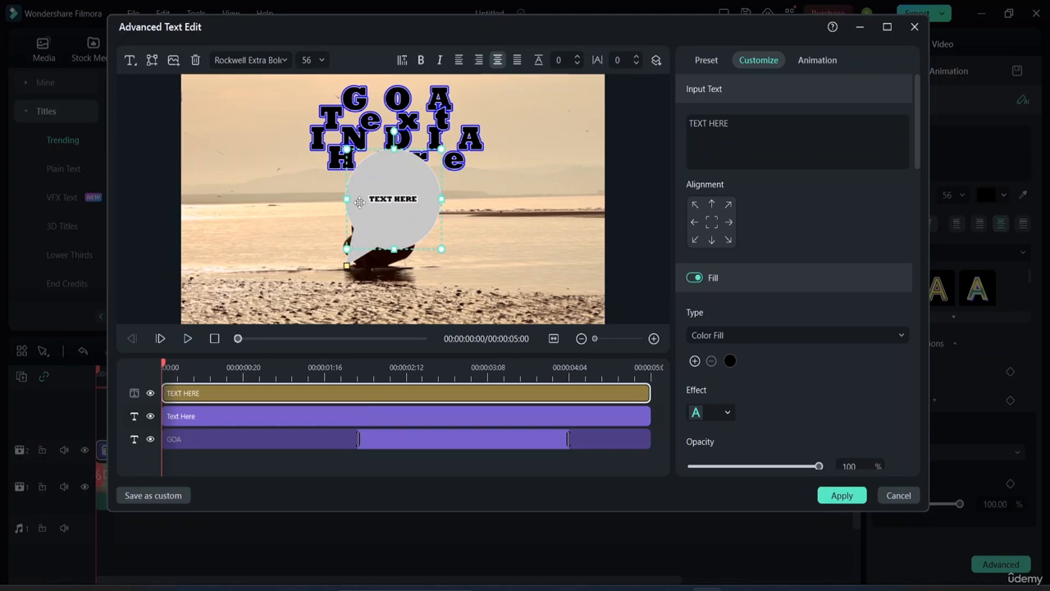
left_click_drag(397, 201, 215, 246)
left_click(152, 60)
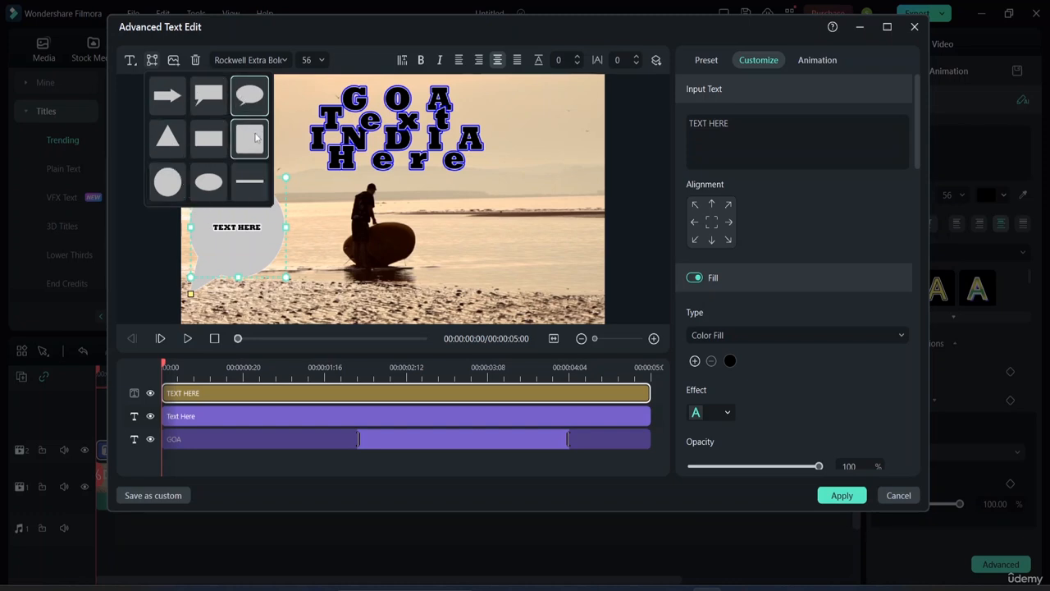
left_click(265, 249)
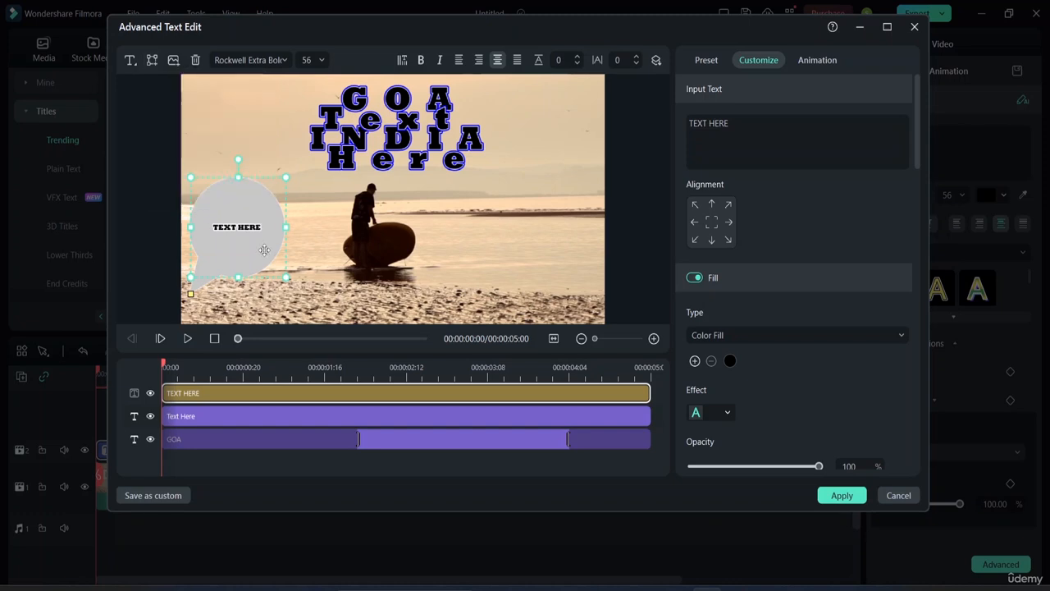
key("Delete")
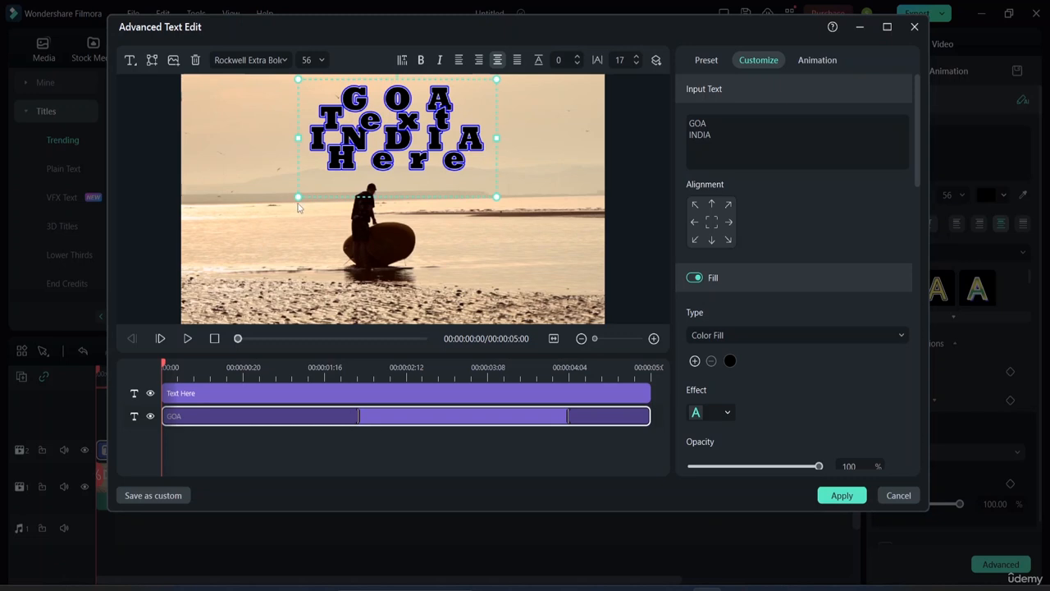
- Undo the recent edits until only the Goa India text layer remains
key("ctrl+z")
key("ctrl+z")
key("ctrl+z")
key("ctrl+z")
- Insert the dog photo from the Downloads folder as an image layer over the title
left_click(174, 64)
scroll(205, 176, "down", 1)
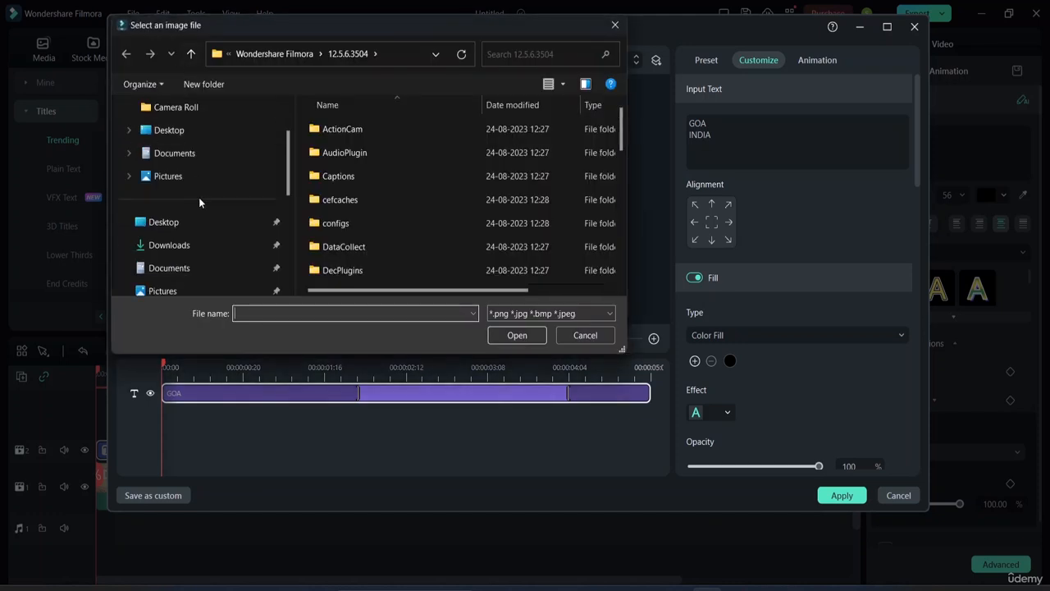
left_click(178, 245)
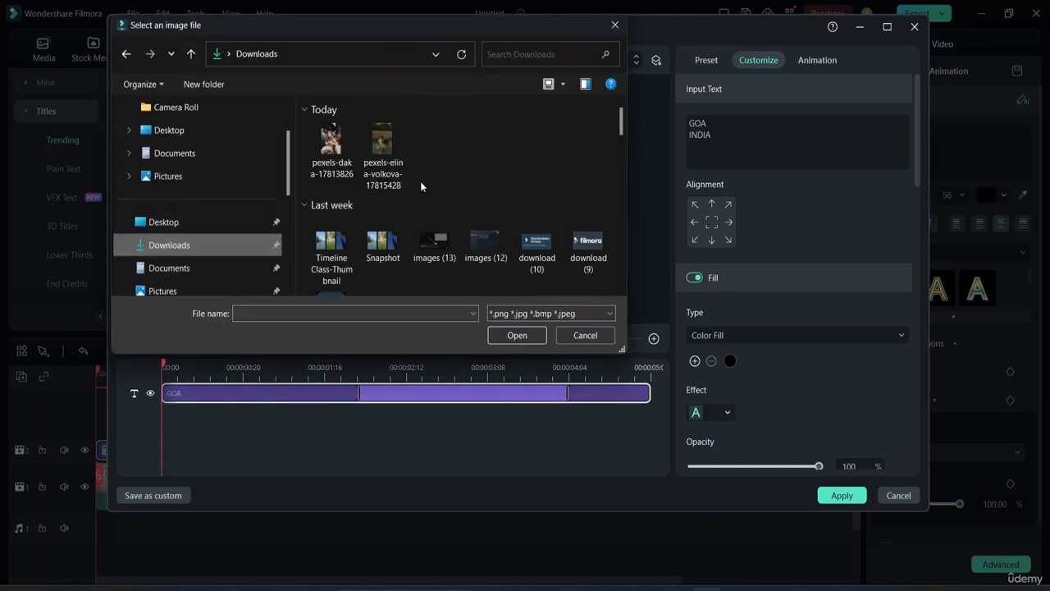
left_click(379, 153)
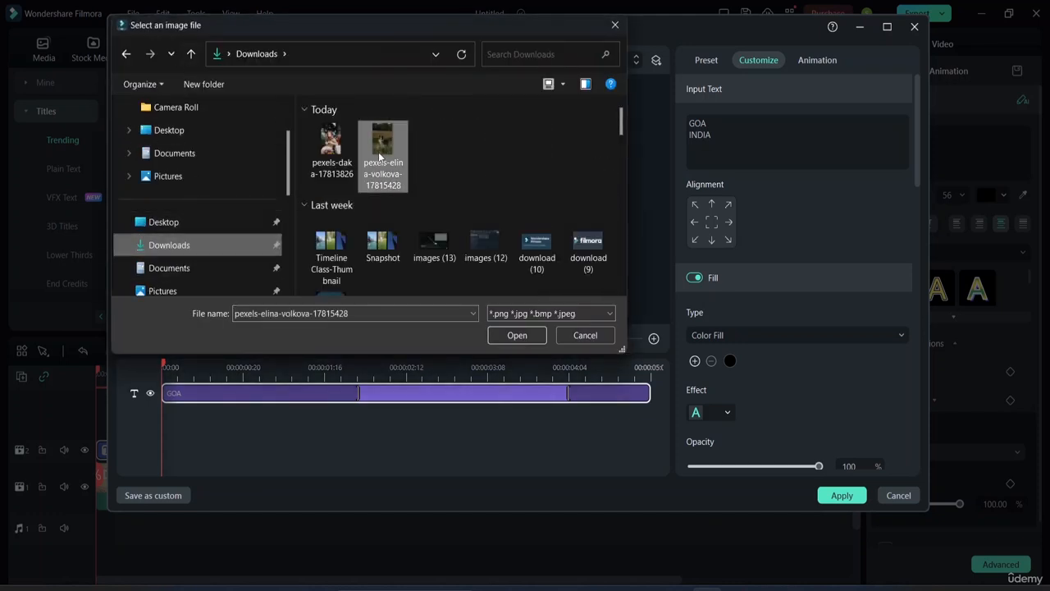
left_click(516, 337)
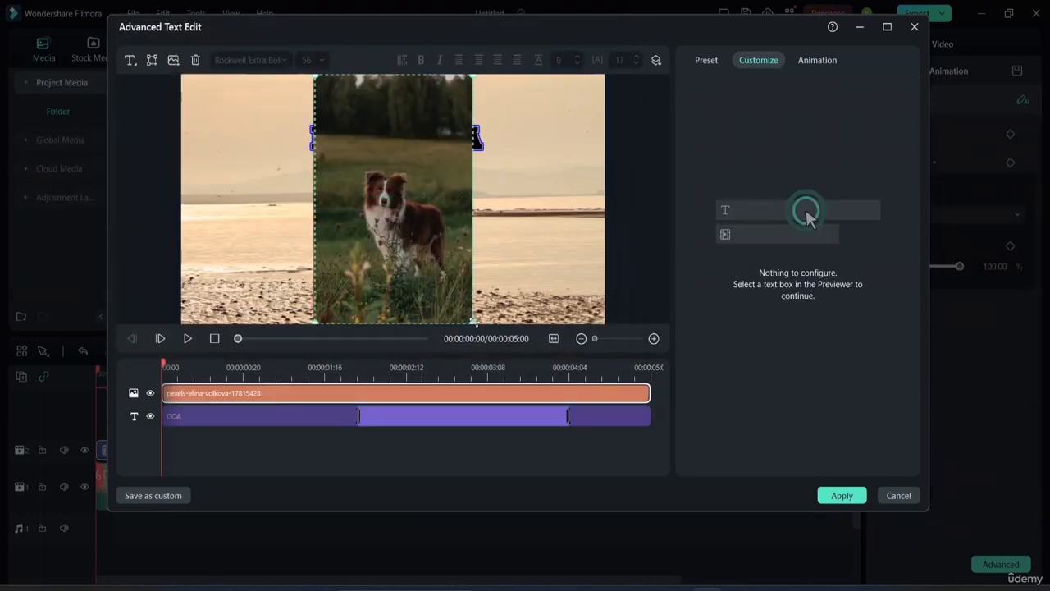
- Shrink the dog photo, move it over the beach to the surfer's left, and delete it
left_click_drag(474, 322, 389, 199)
left_click_drag(352, 124, 237, 202)
key("Delete")
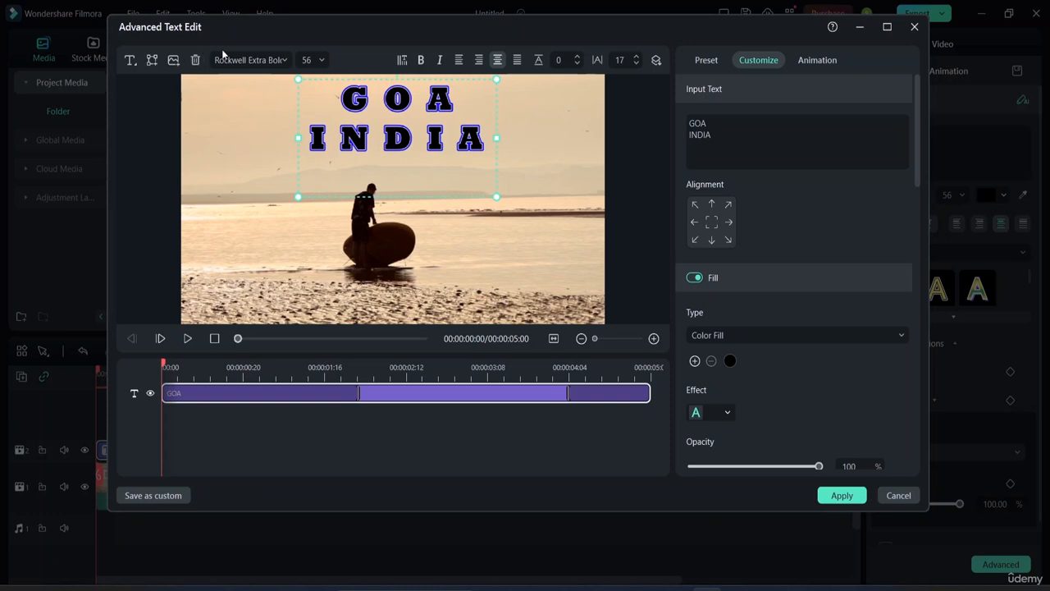
- Look through the title's font choices and layer ordering options without changing them
left_click(283, 63)
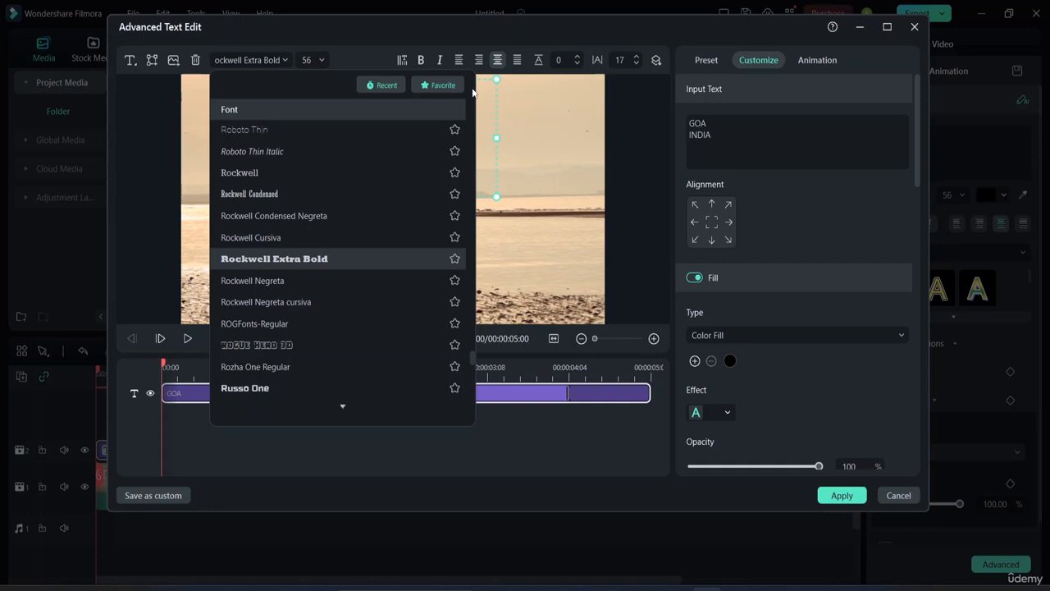
left_click(660, 82)
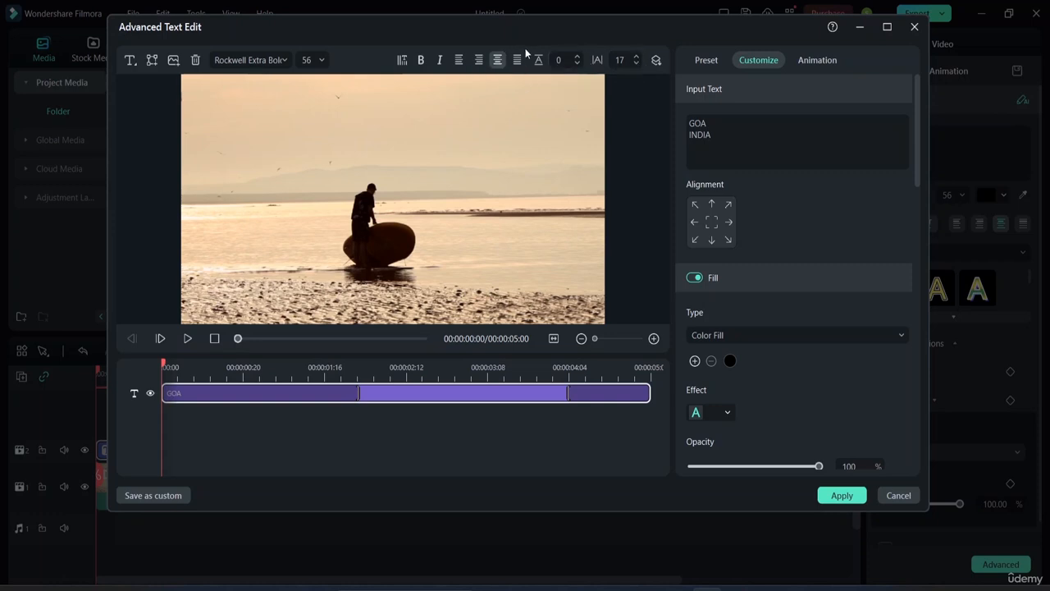
left_click(656, 61)
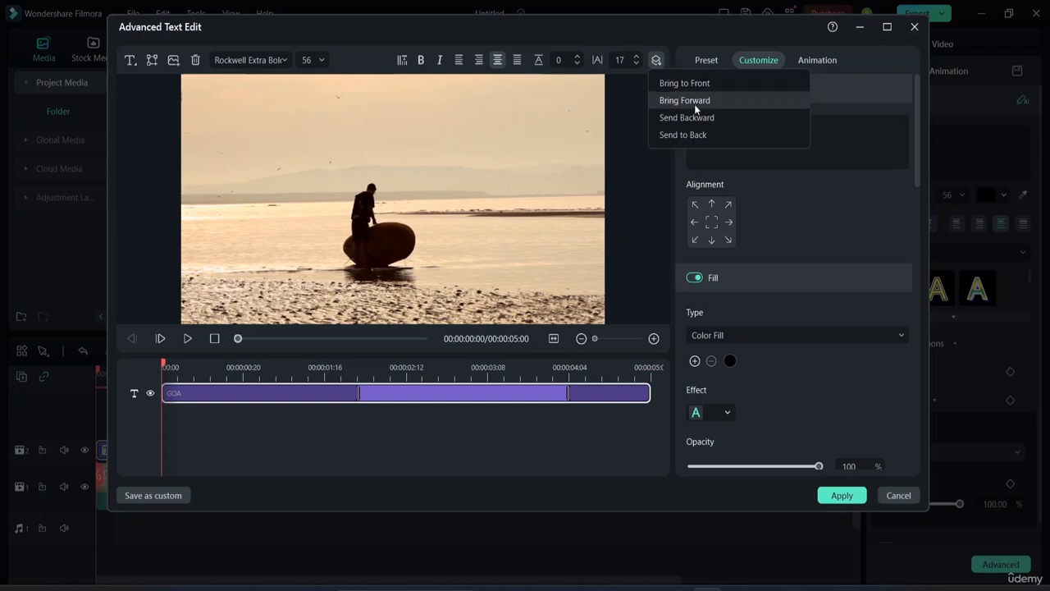
left_click(628, 175)
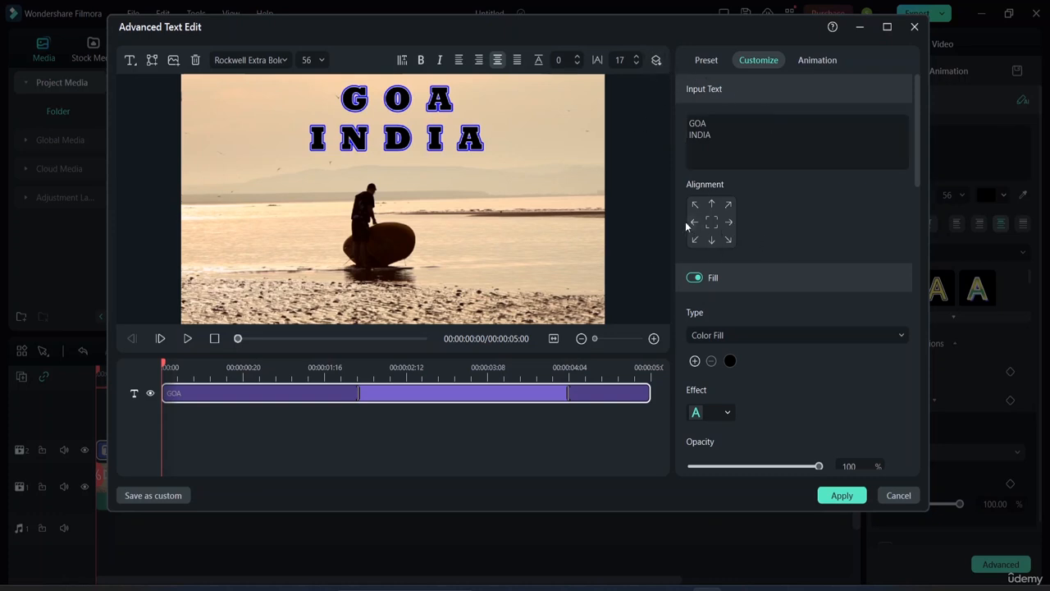
- Set the title fill's opacity to 94% and its blur to 9, keeping the Color Fill type
scroll(740, 232, "down", 2)
scroll(740, 231, "up", 1)
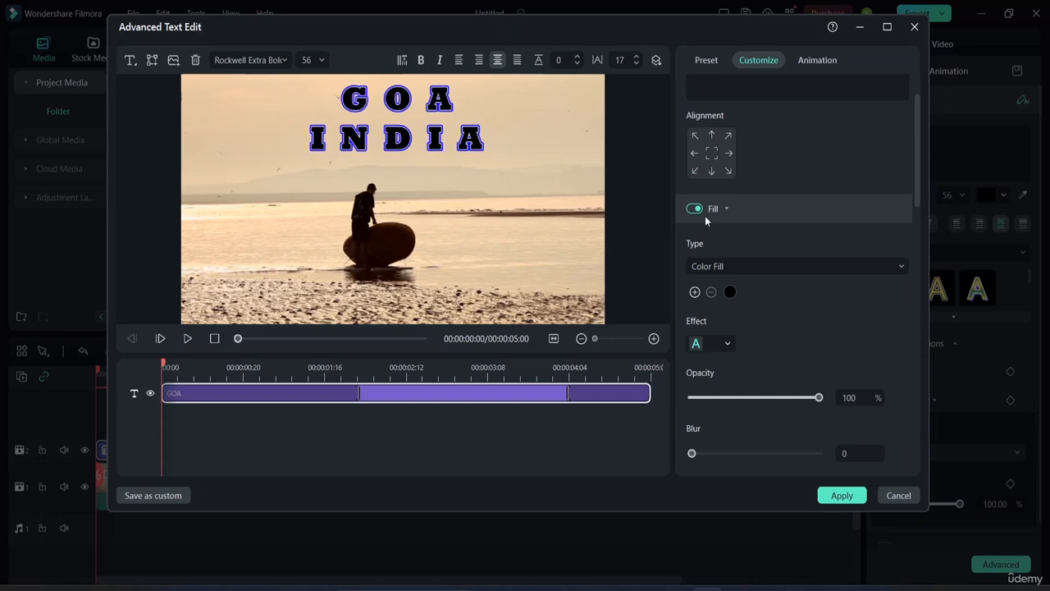
scroll(745, 198, "up", 2)
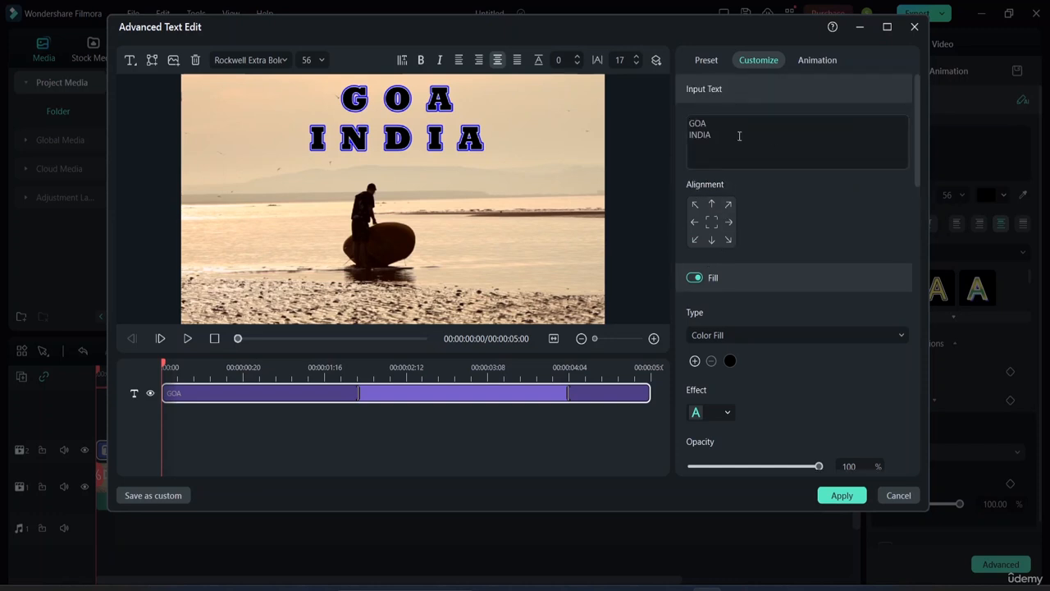
scroll(719, 296, "down", 1)
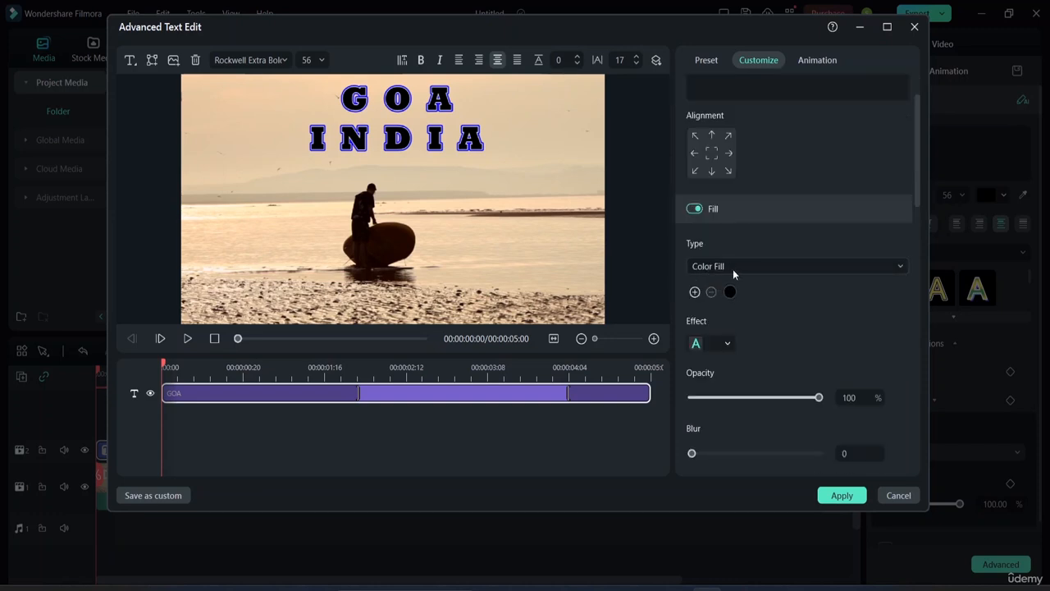
left_click(855, 267)
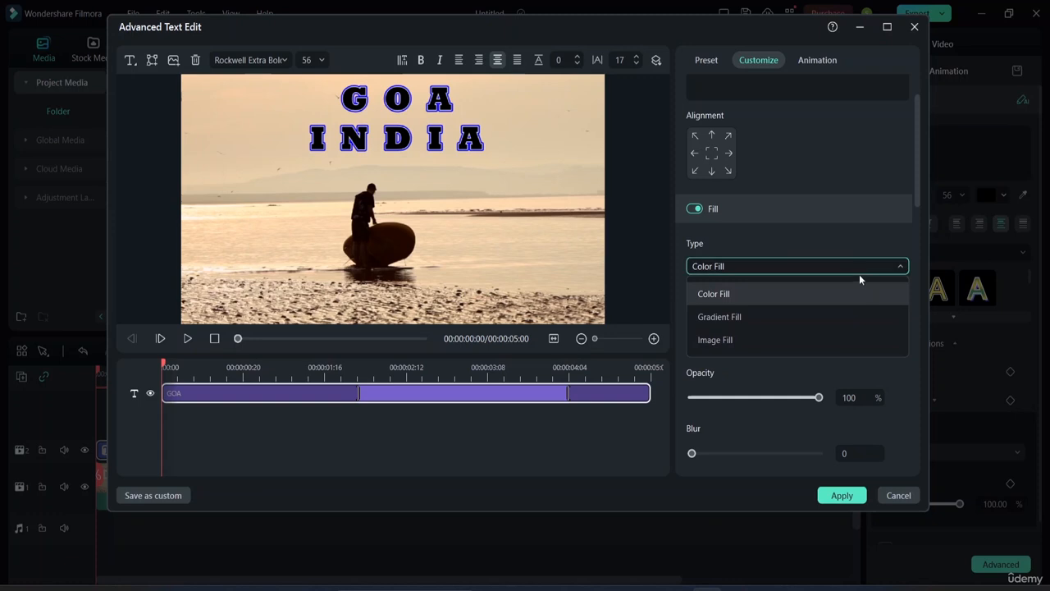
left_click(830, 266)
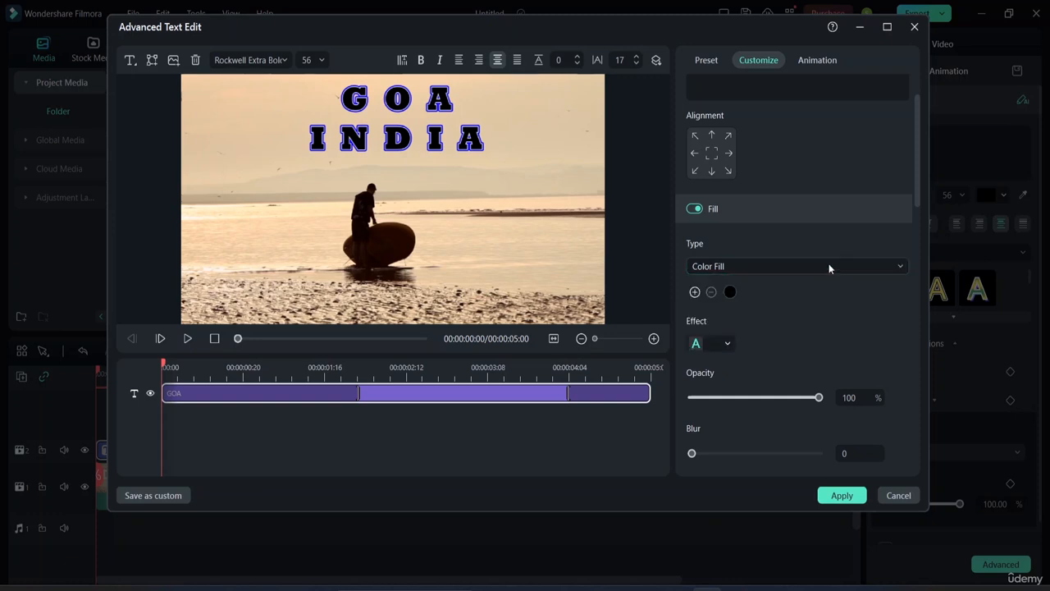
scroll(788, 306, "down", 1)
mouse_move(818, 328)
left_mouse_down()
mouse_move(760, 330)
mouse_move(812, 338)
left_mouse_up()
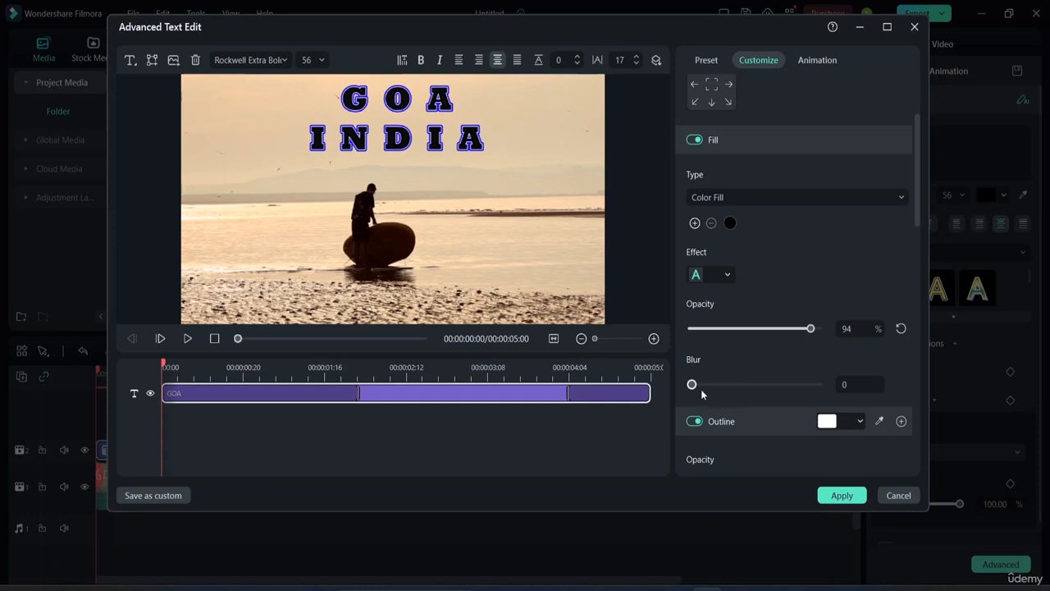
left_click_drag(691, 384, 748, 398)
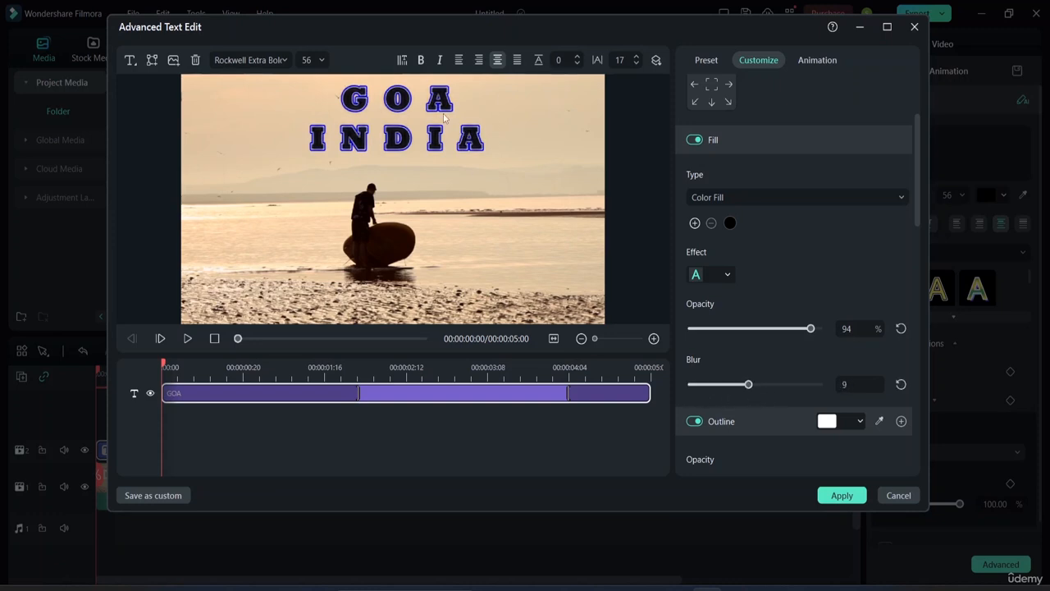
- Change the title's first outline colour to dark red
scroll(759, 381, "down", 3)
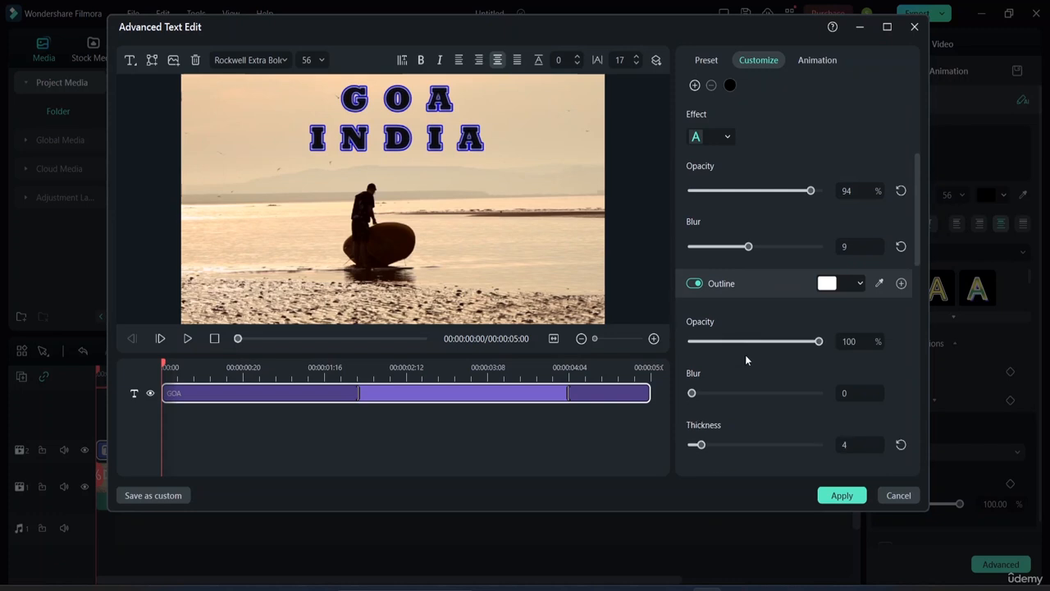
scroll(777, 305, "up", 5)
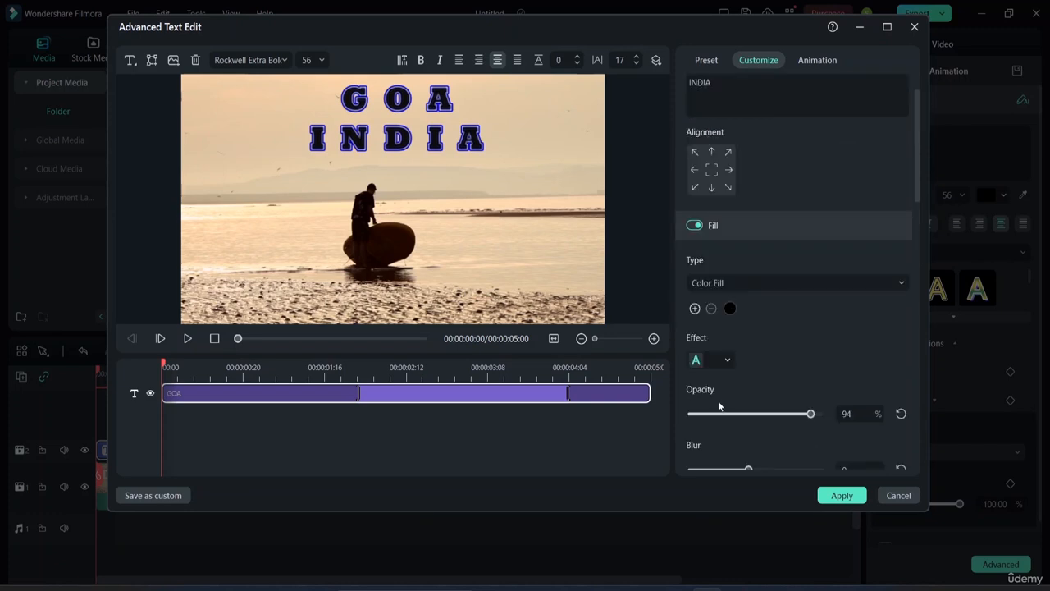
scroll(767, 433, "down", 3)
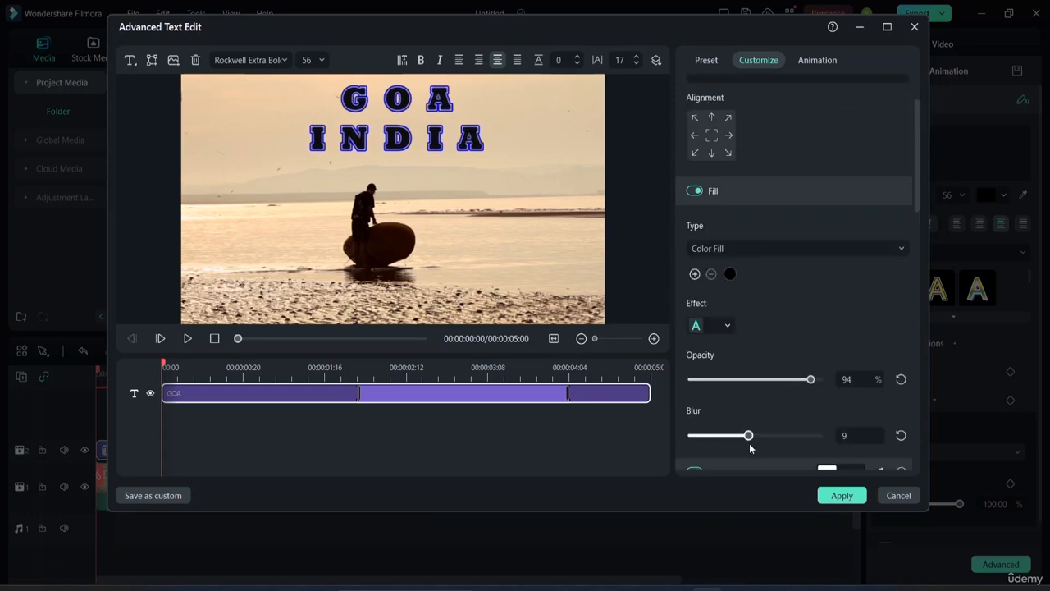
scroll(768, 422, "down", 2)
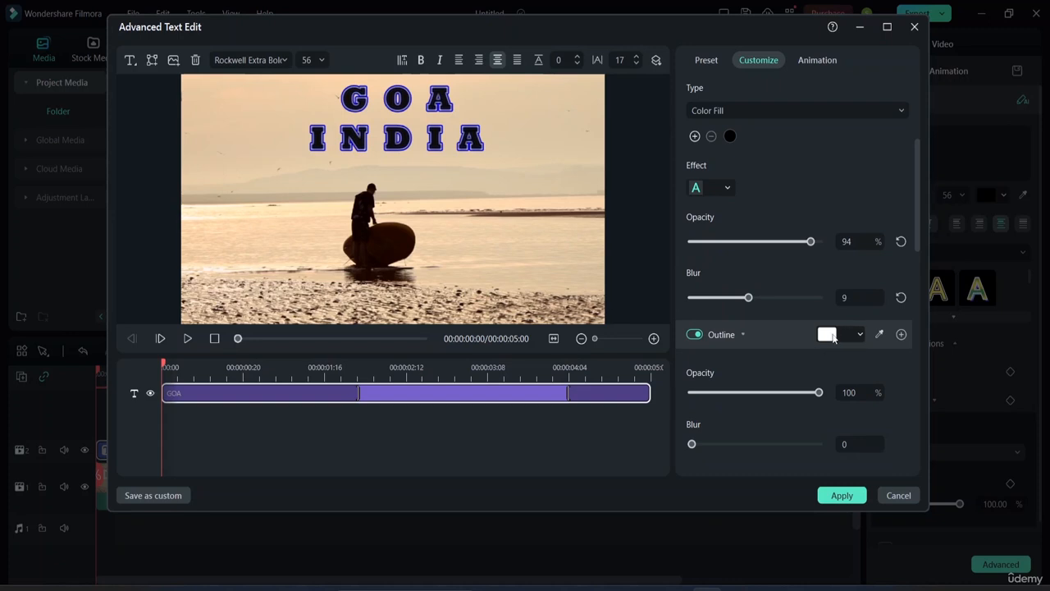
left_click(830, 335)
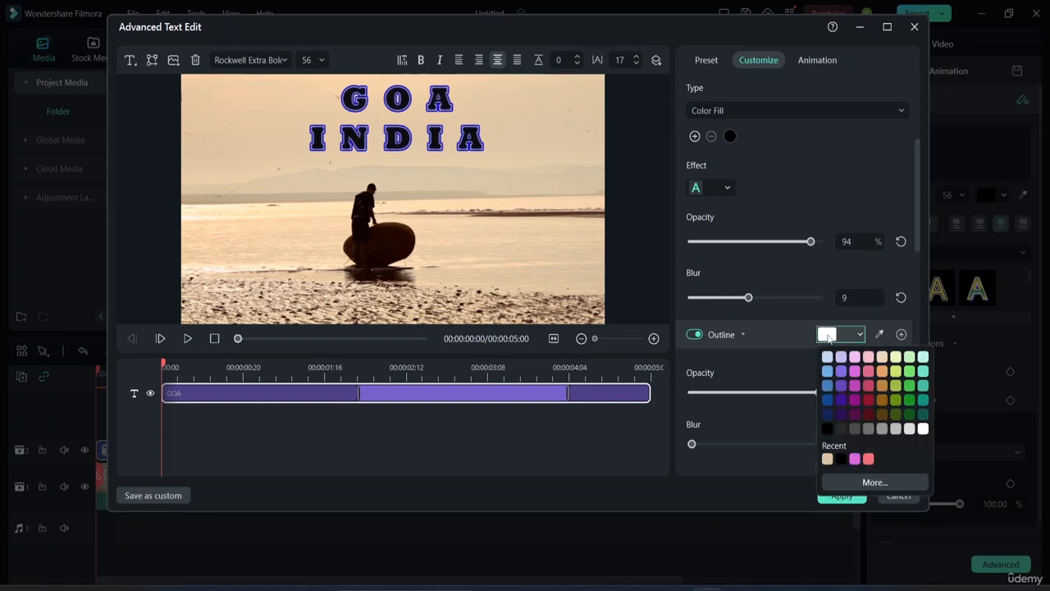
left_click(868, 399)
- Make the title's second outline light blue with 64% opacity, blur 4 and thickness 30
scroll(679, 301, "down", 7)
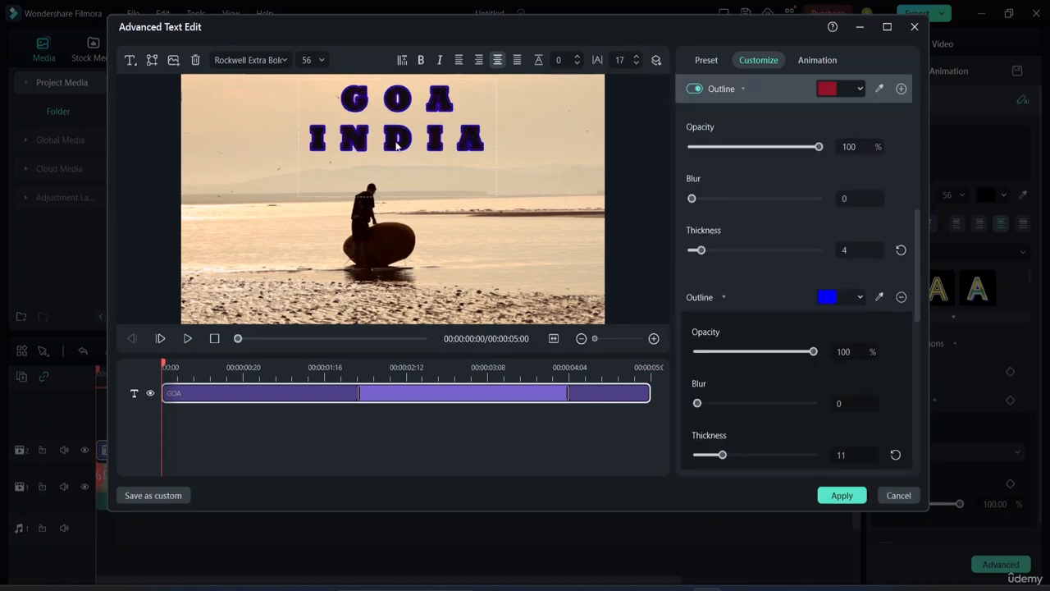
left_click(826, 297)
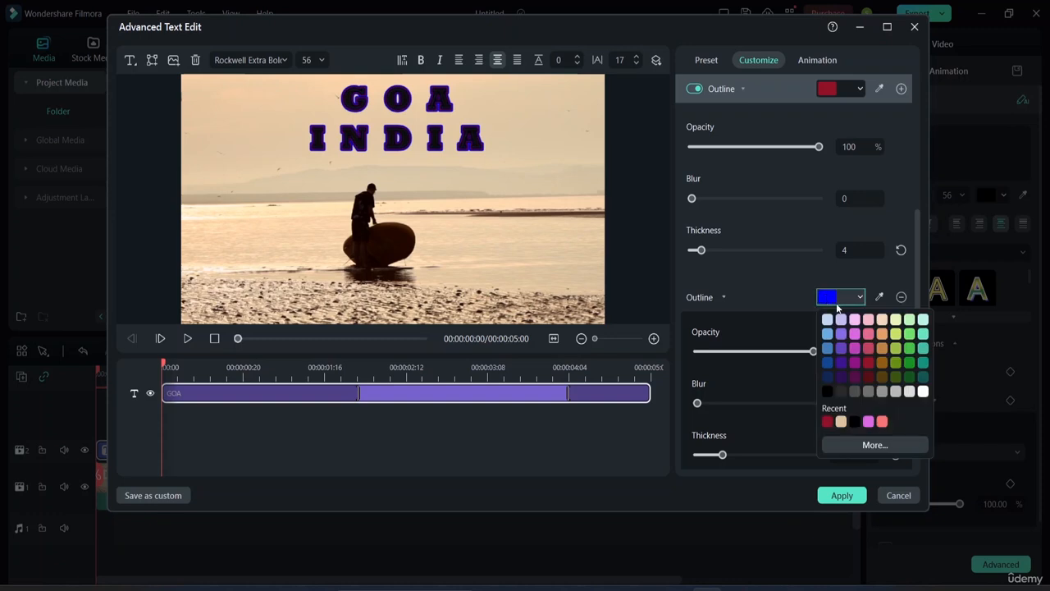
left_click(827, 320)
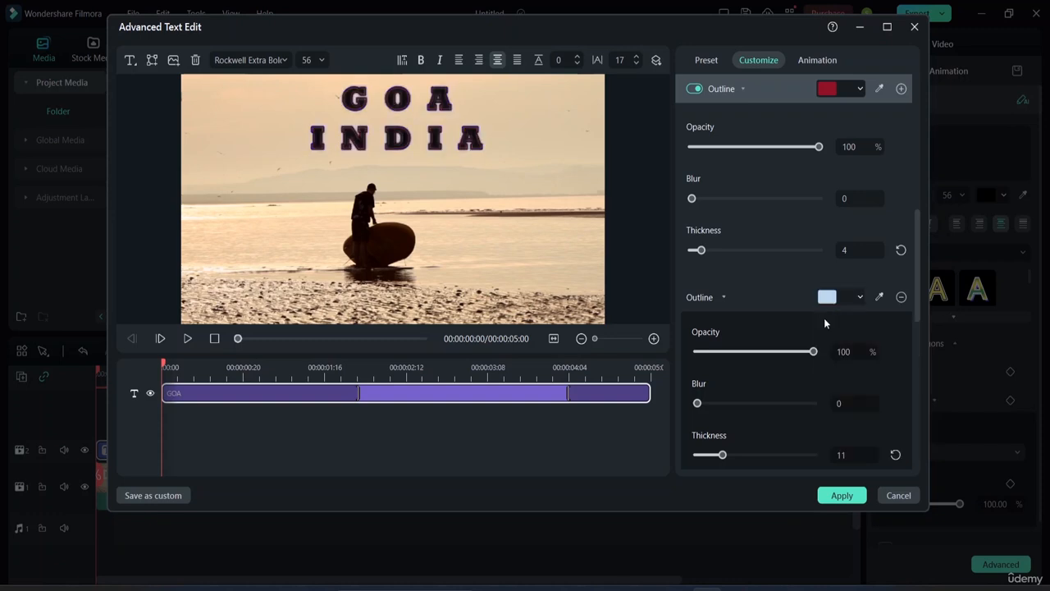
left_click_drag(813, 352, 753, 361)
left_click_drag(697, 403, 742, 406)
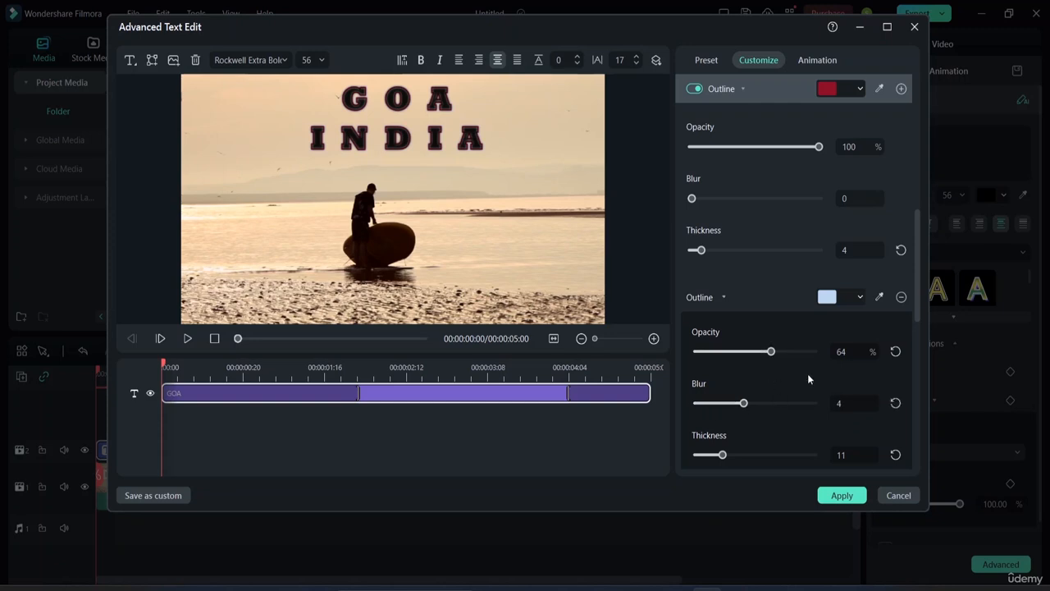
scroll(795, 385, "down", 1)
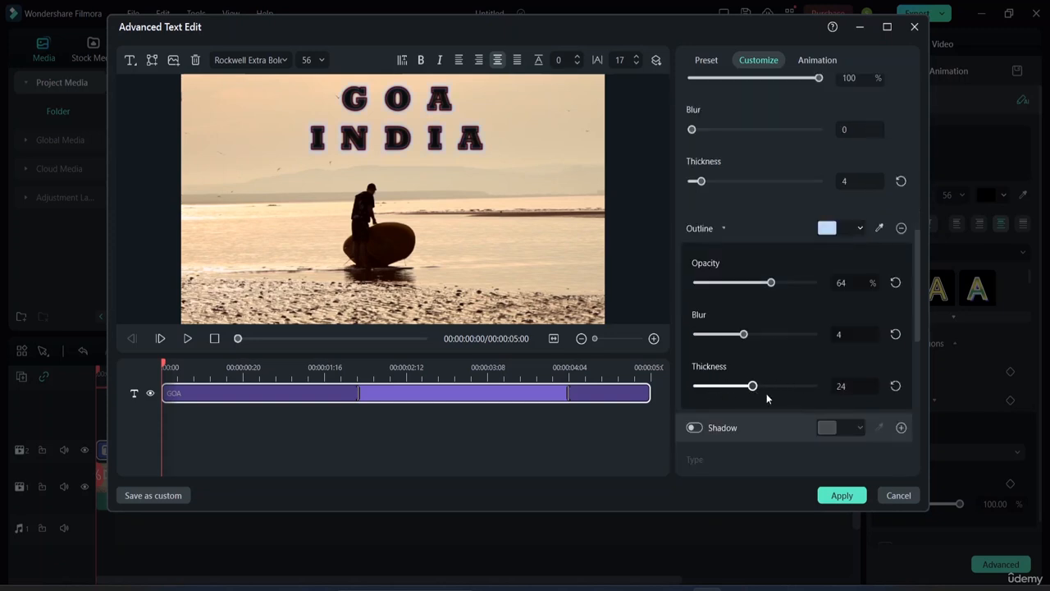
left_click_drag(766, 406, 740, 406)
- Turn on the title's shadow and colour it light purple
scroll(748, 359, "down", 3)
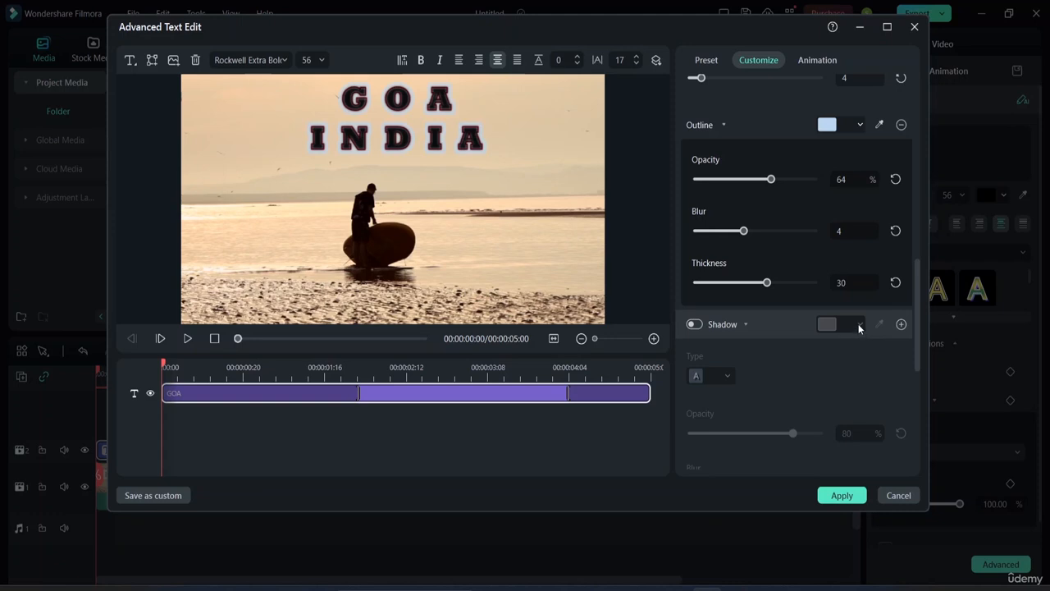
left_click(694, 325)
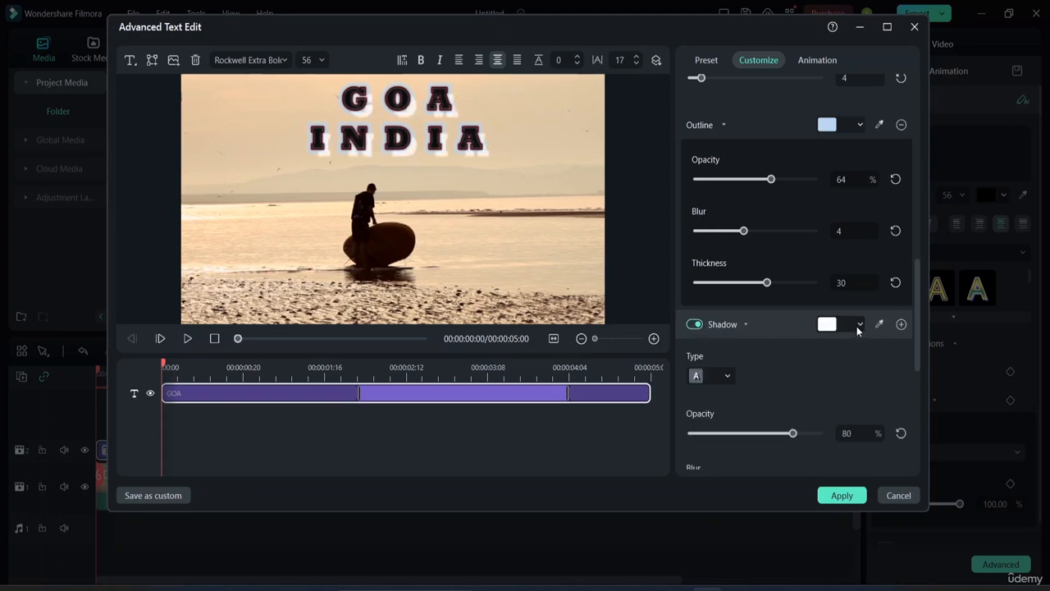
left_click(857, 326)
left_click(840, 345)
scroll(771, 345, "down", 3)
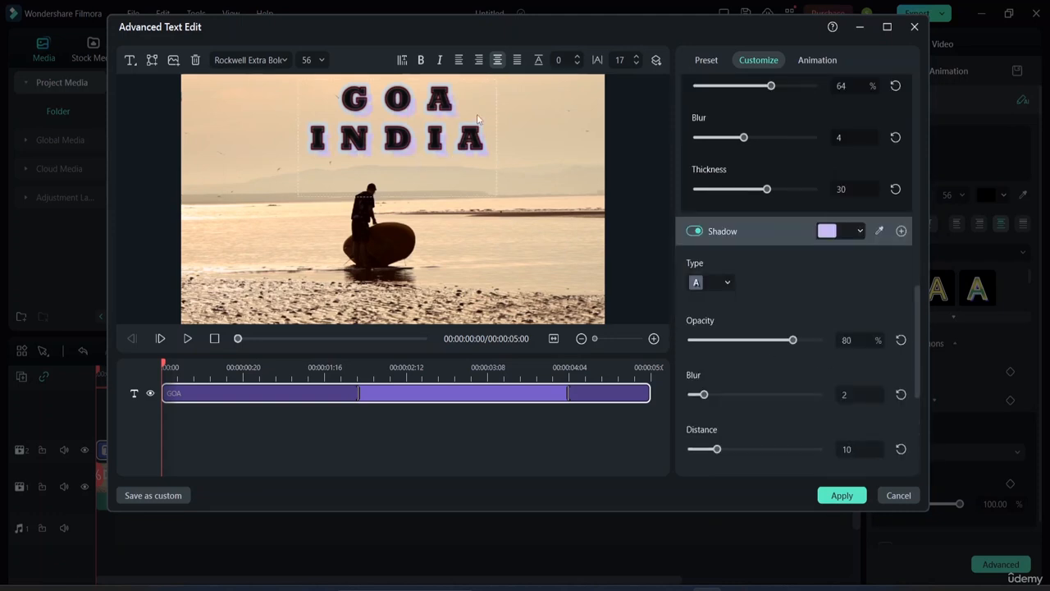
- Try black and peach as shadow colours and settle on light blue
left_click(841, 232)
left_click(830, 325)
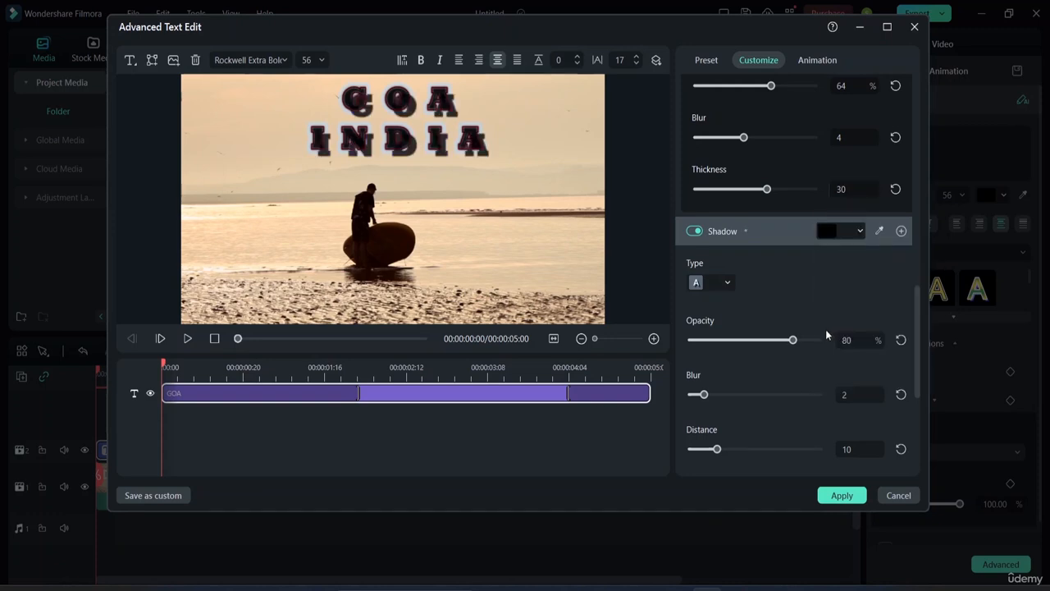
left_click(853, 231)
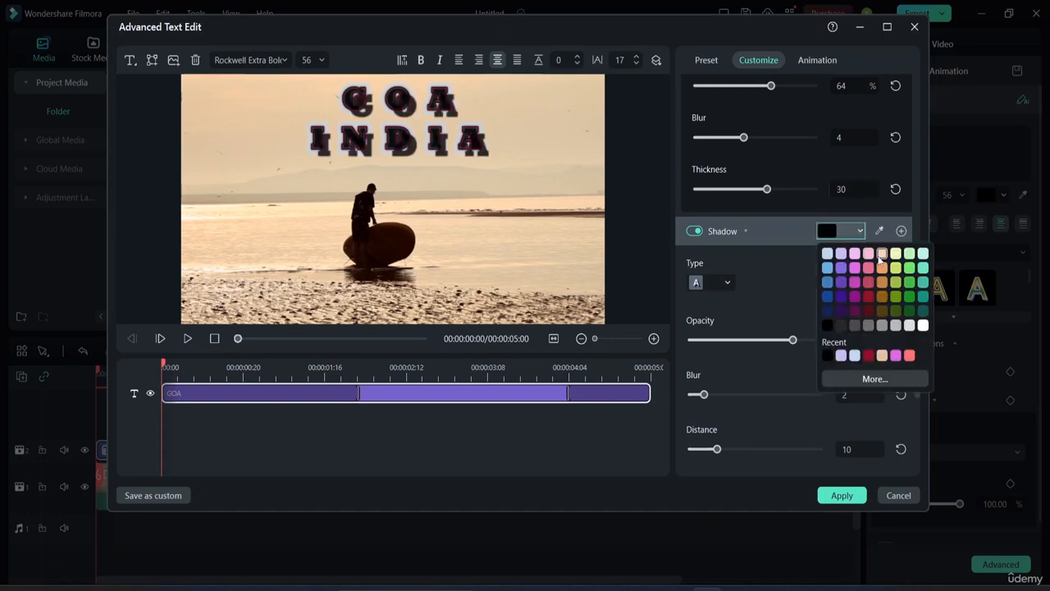
left_click(877, 256)
left_click(858, 228)
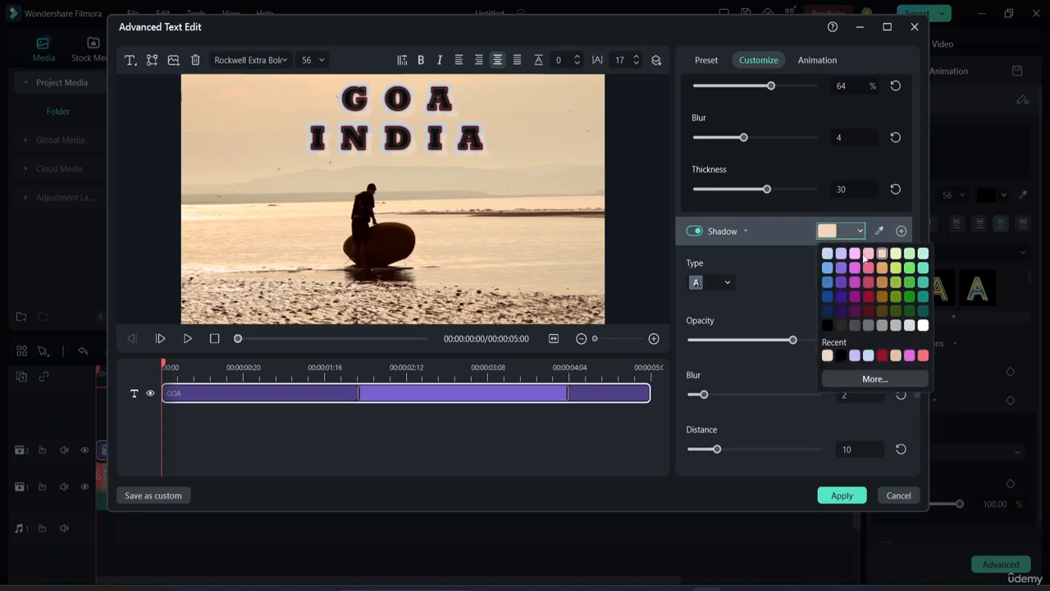
left_click(831, 253)
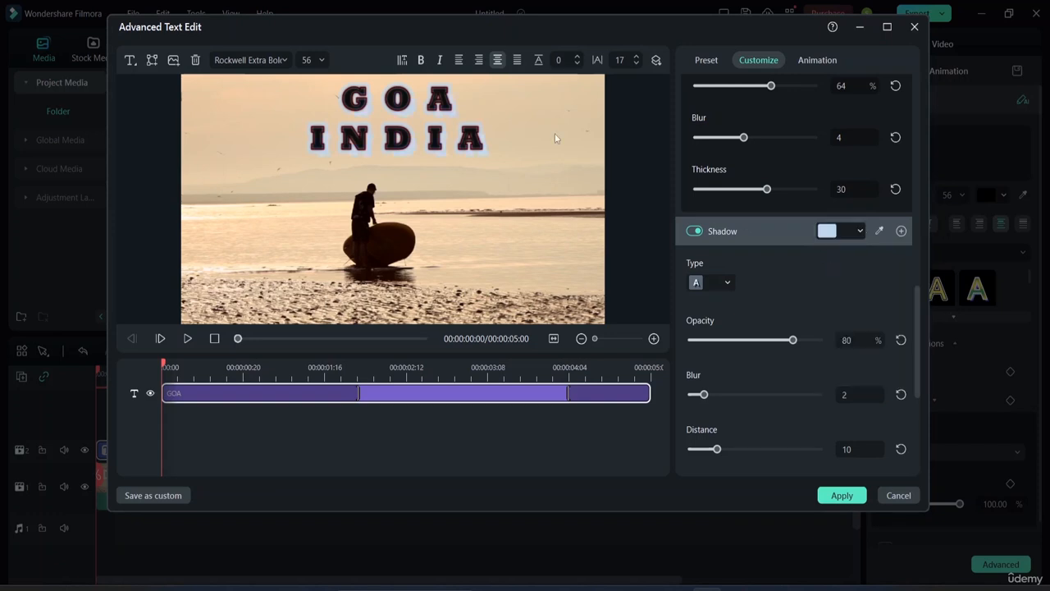
- Try the third shadow type in the last row and return to the fourth type in the first row
left_click(732, 280)
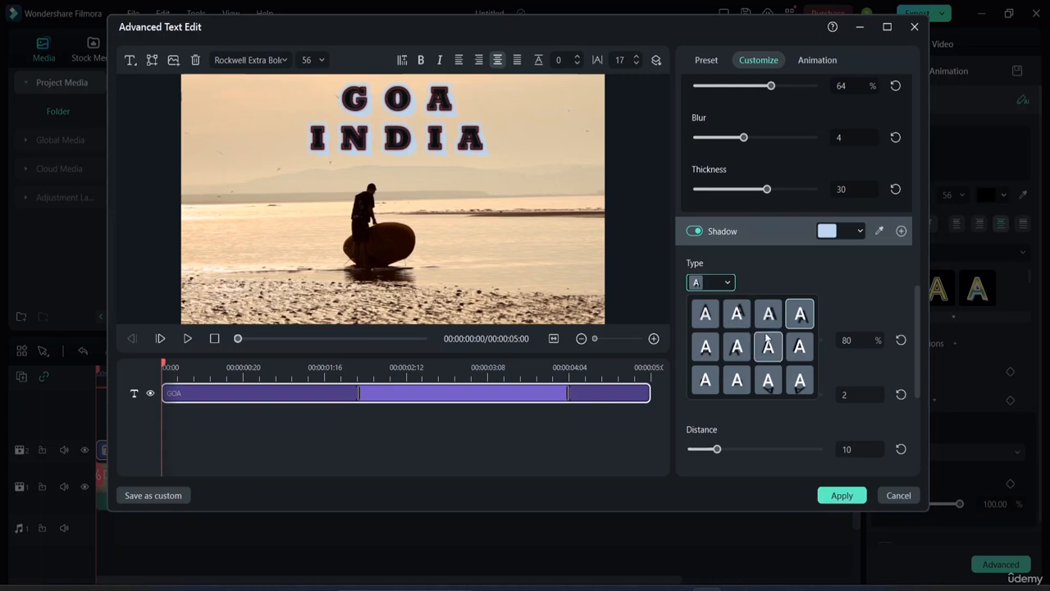
left_click(767, 380)
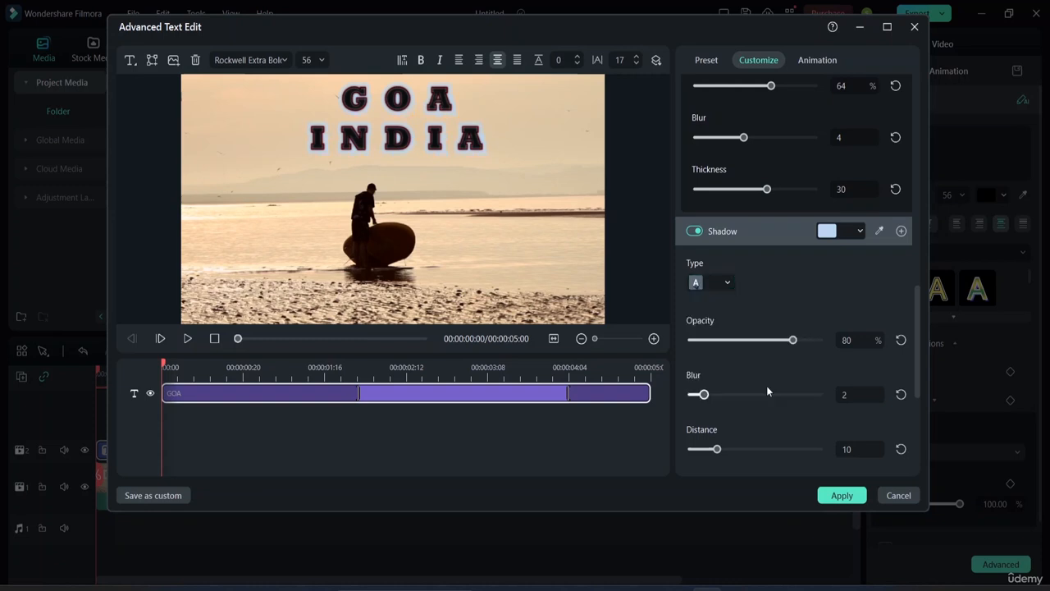
left_click(720, 287)
left_click(801, 319)
- Turn on the title's background with a black colour fill and lower its opacity to 9%
scroll(741, 380, "down", 2)
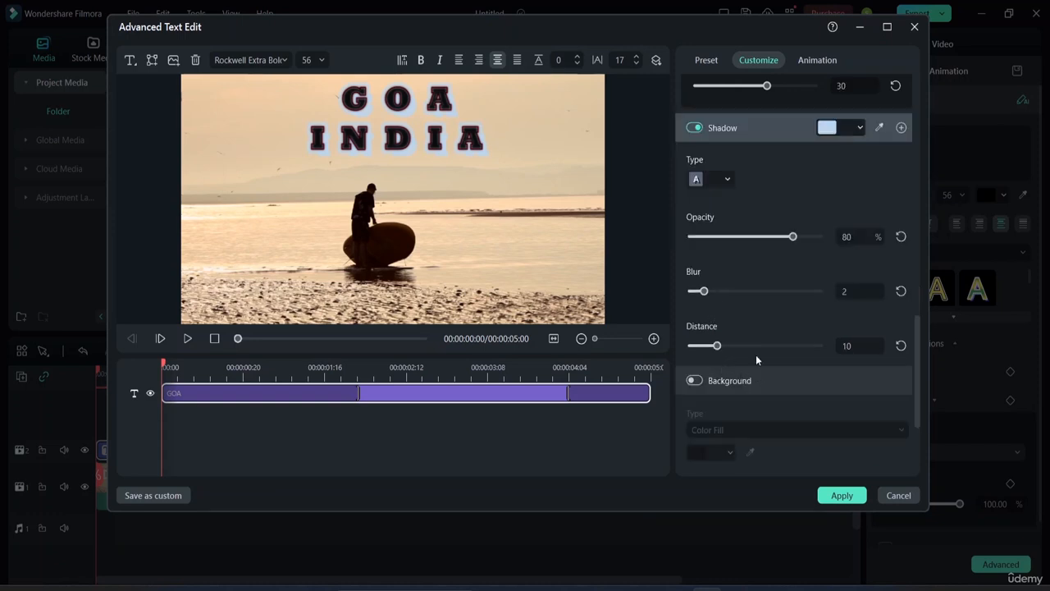
scroll(756, 354, "down", 2)
scroll(764, 302, "down", 1)
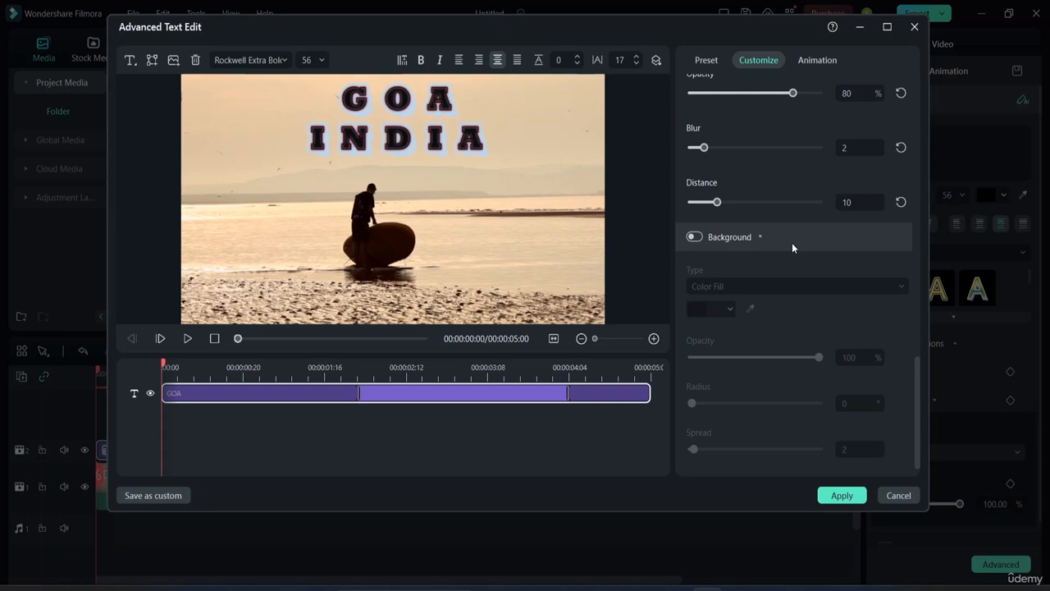
left_click(694, 236)
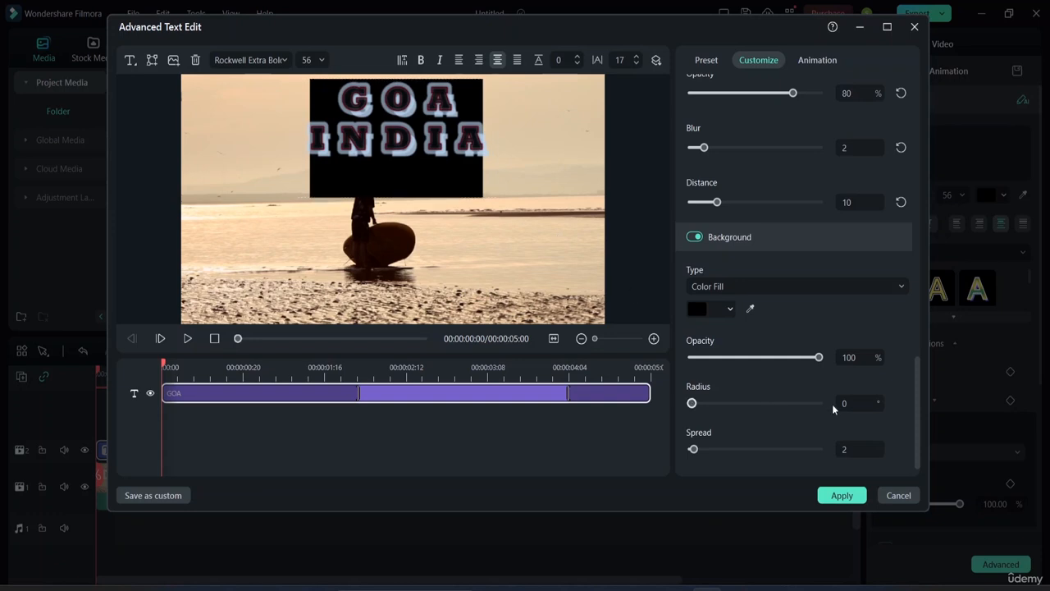
left_click_drag(819, 361, 703, 371)
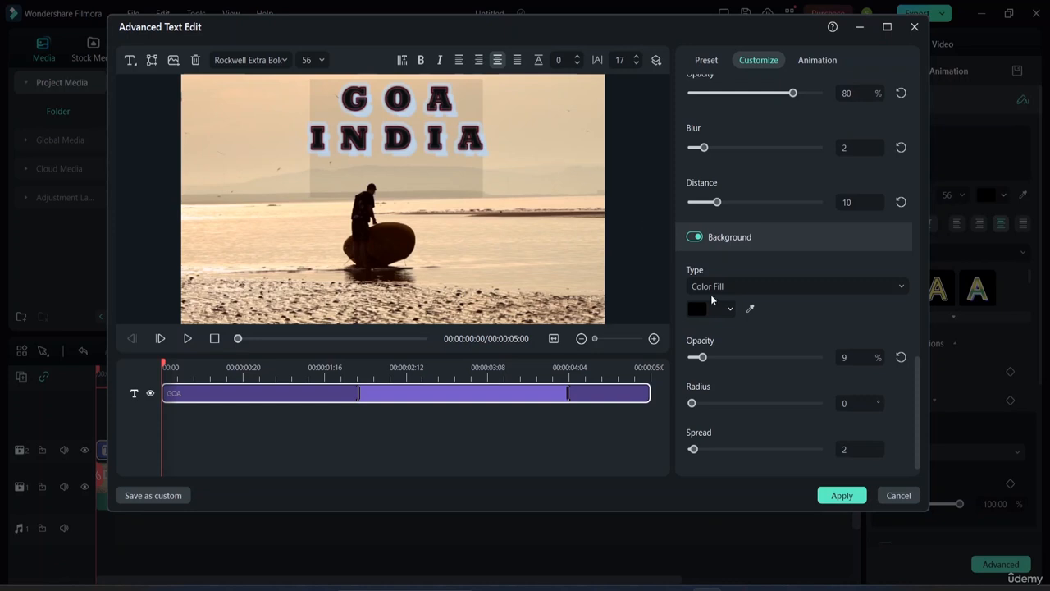
- Shrink the title's text box slightly, to font size 54, and deselect it
left_click(456, 179)
left_click_drag(496, 197, 488, 171)
left_click(516, 182)
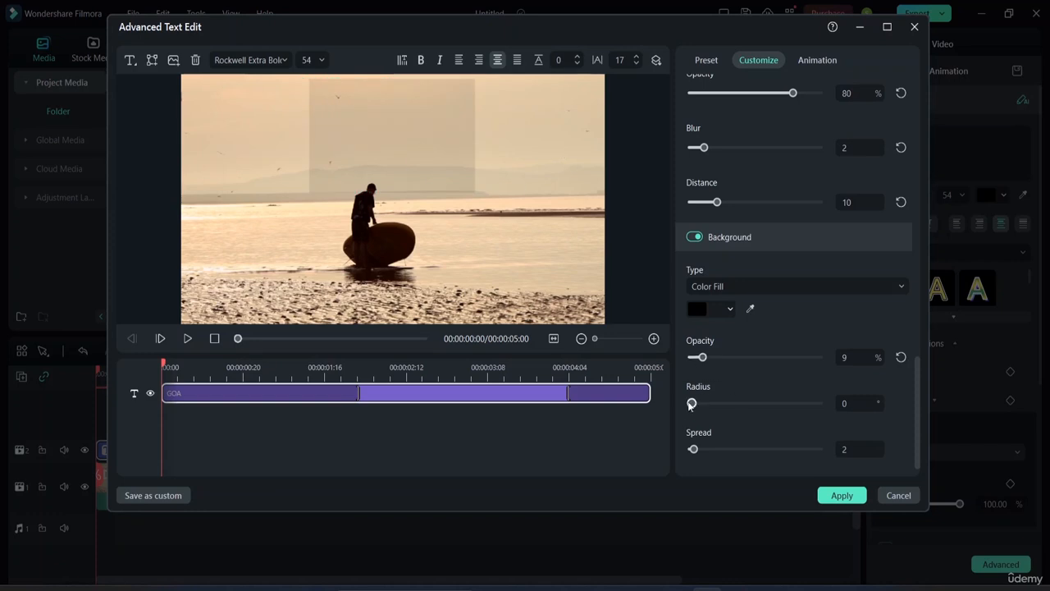
- Round the title background with radius 71, set its spread to 48, and preview the animated title
left_click_drag(691, 403, 791, 432)
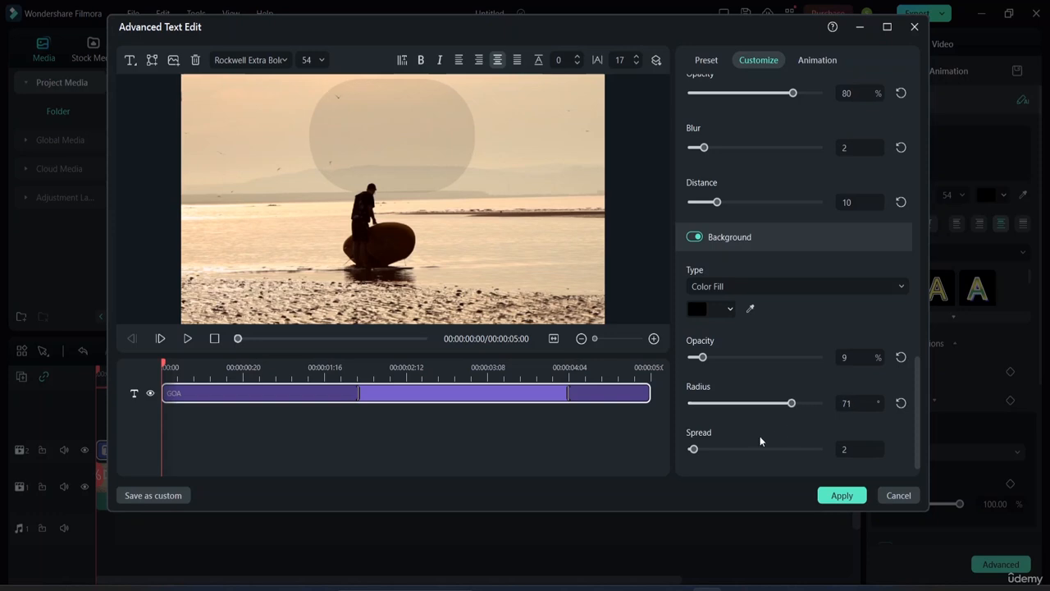
left_click_drag(698, 452, 753, 468)
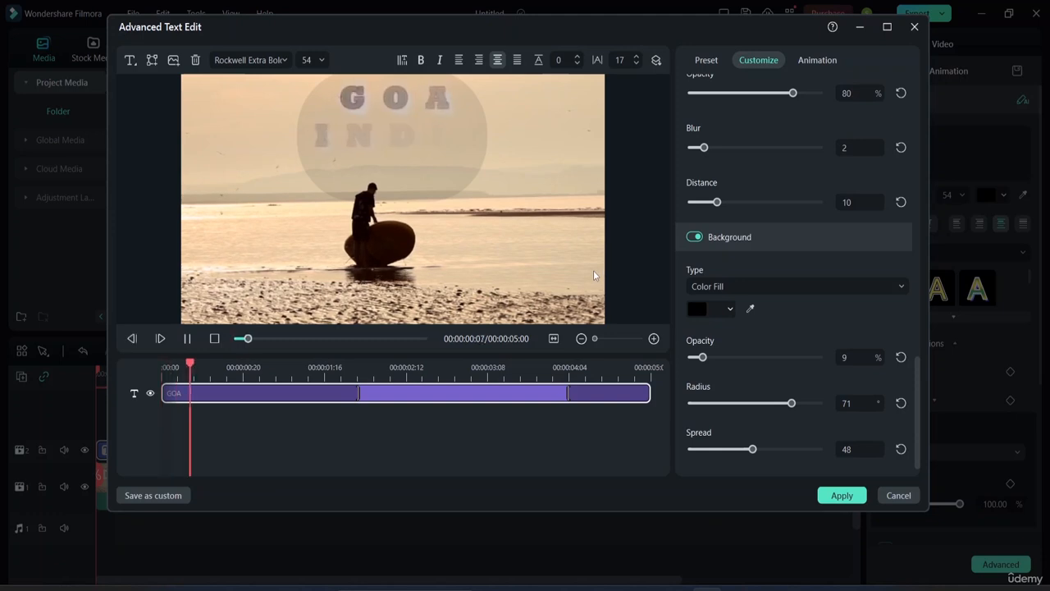
key("space")
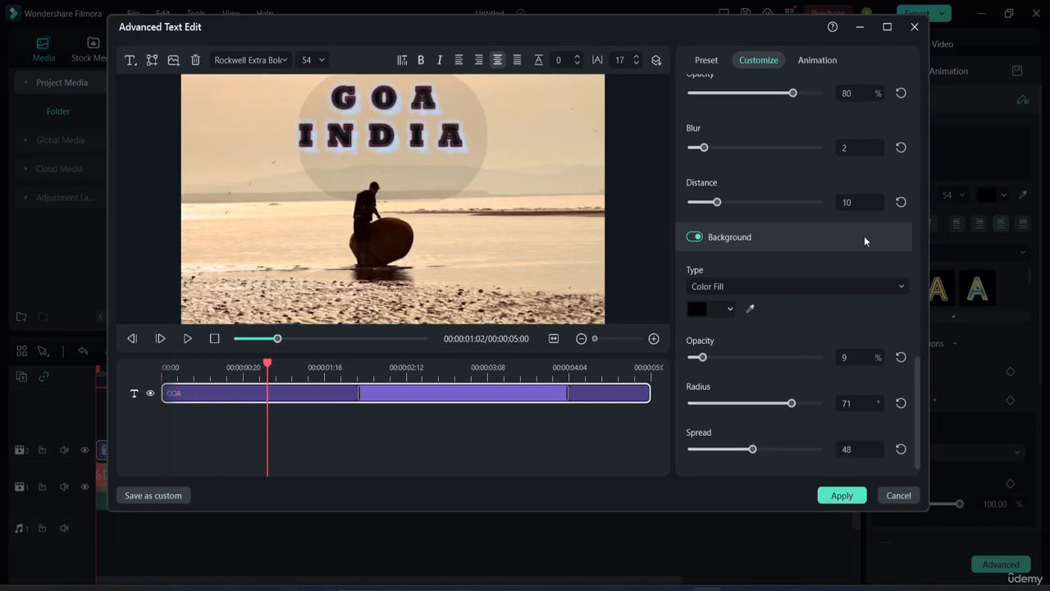
scroll(864, 237, "up", 6)
scroll(804, 246, "down", 3)
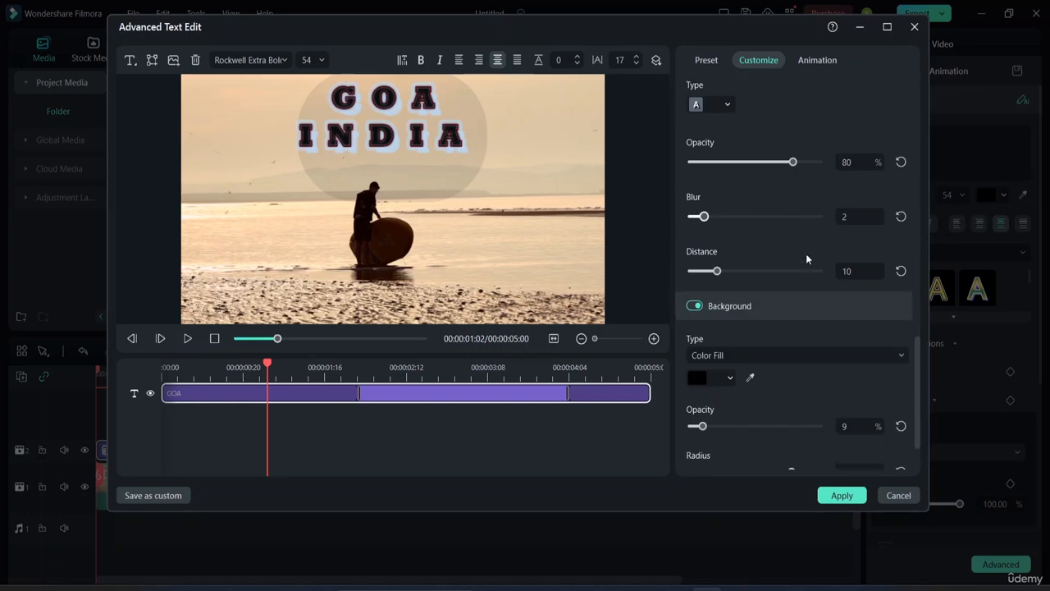
- Save the title settings as a custom title named MY PRESET and apply the advanced text edits
scroll(820, 274, "up", 6)
scroll(819, 269, "up", 10)
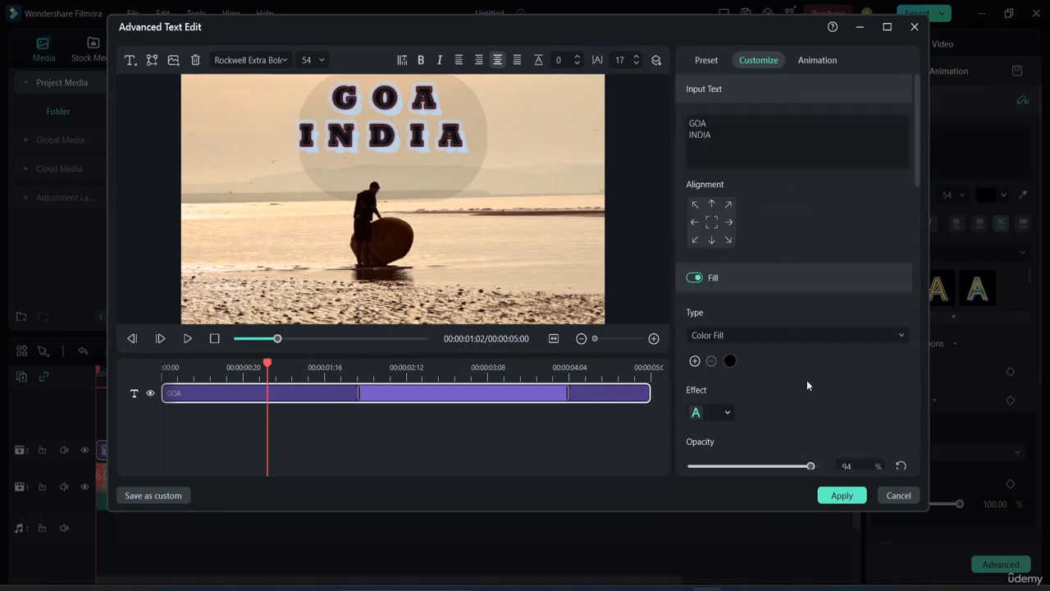
left_click(163, 498)
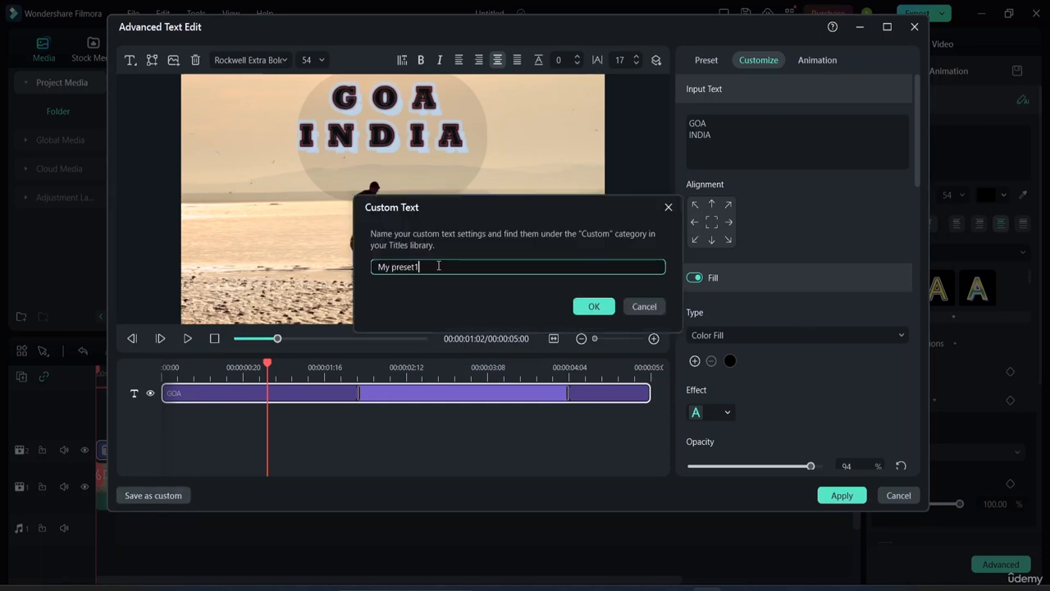
key("BackSpace")
key("BackSpace")
key("BackSpace")
key("BackSpace")
key("BackSpace")
key("BackSpace")
type("MY PR")
key("Return")
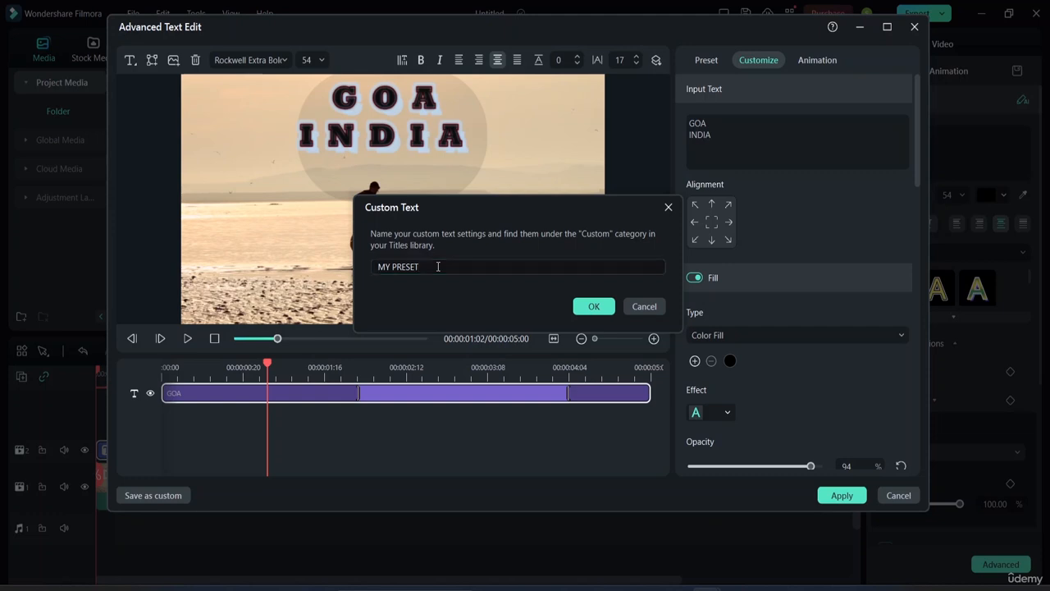
left_click(596, 305)
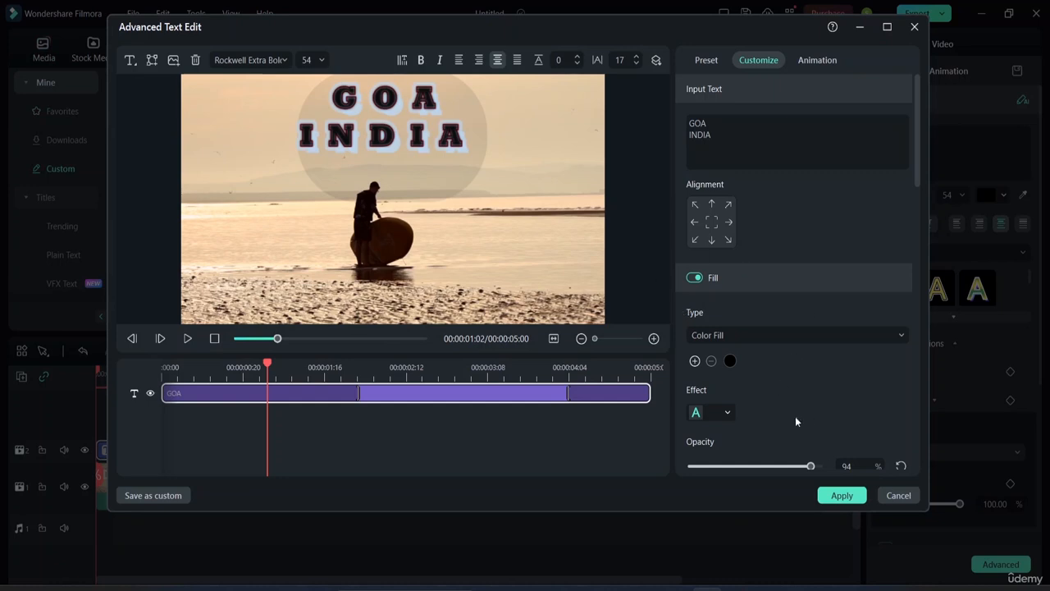
left_click(841, 494)
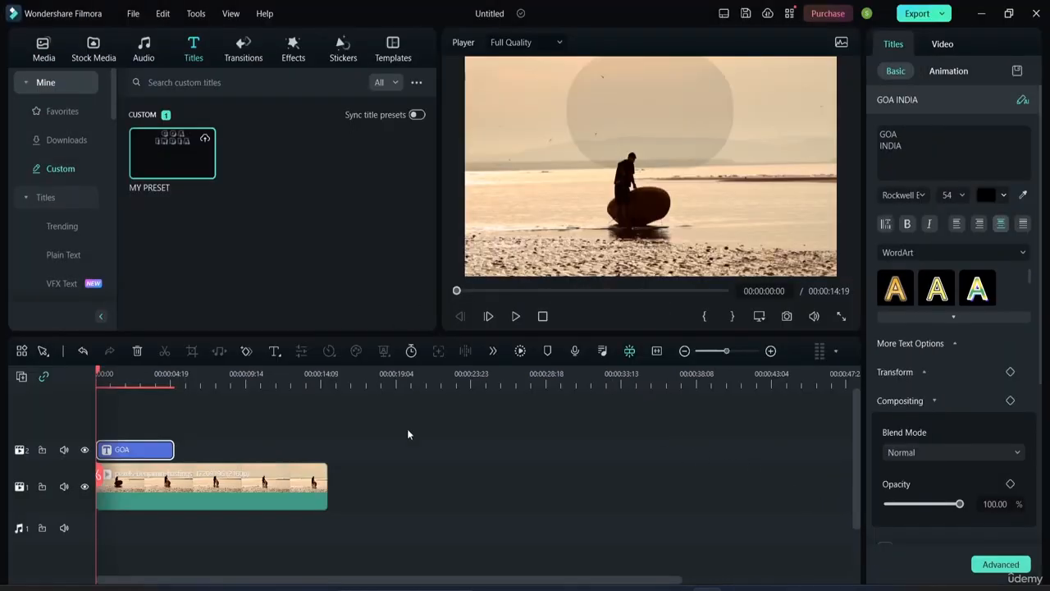
- Look over the GOA INDIA title's basic settings, its save-as-custom option and the available out animations
scroll(922, 363, "down", 3)
scroll(922, 363, "up", 3)
left_click(934, 73)
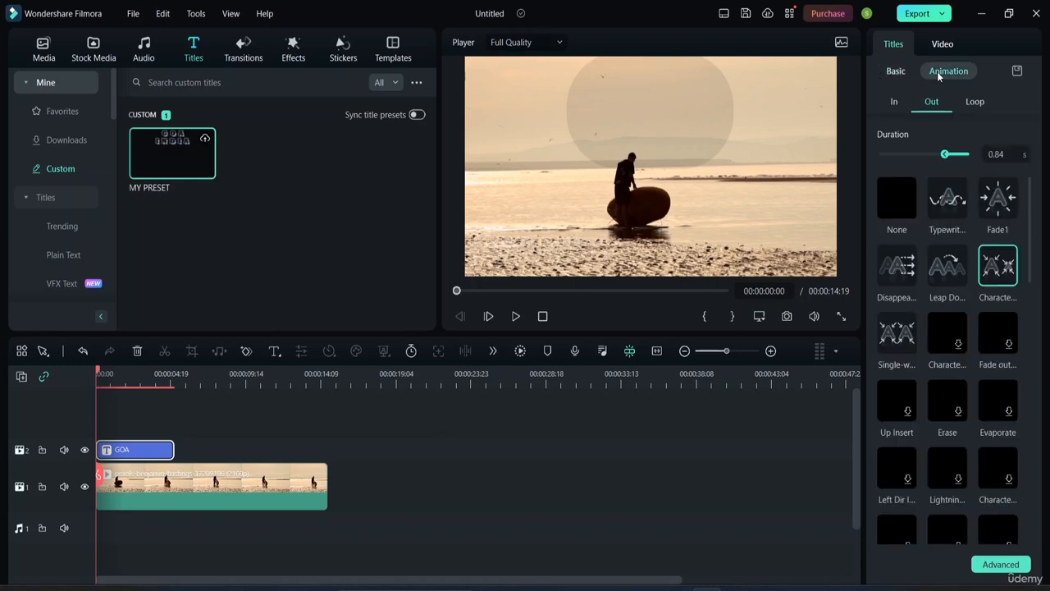
left_click(1016, 70)
left_click(668, 206)
scroll(965, 393, "down", 5)
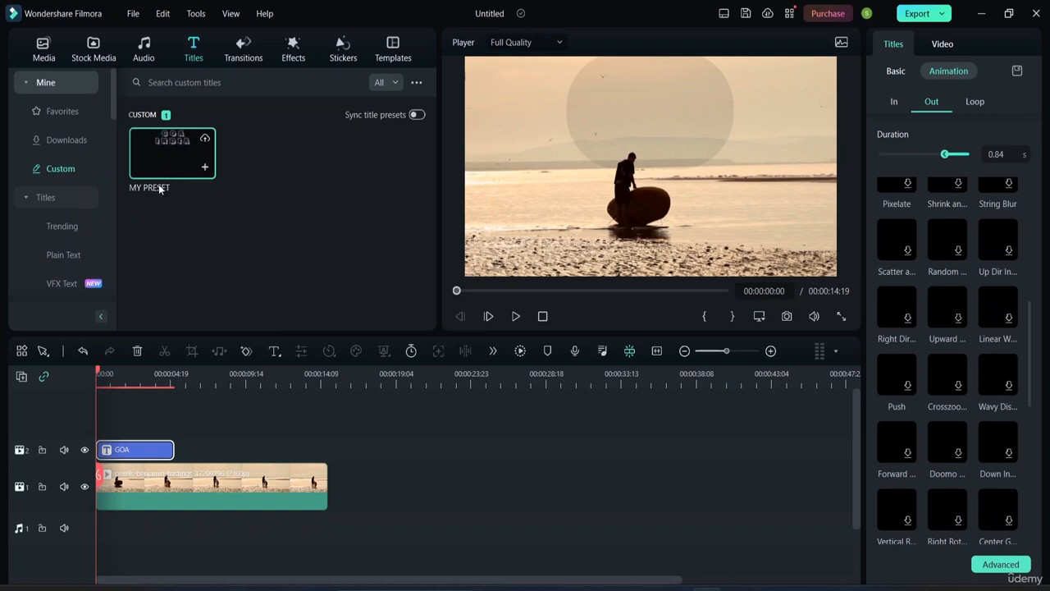
- Check the cloud upload option for MY PRESET and view the downloaded and favourite title collections
left_click(206, 141)
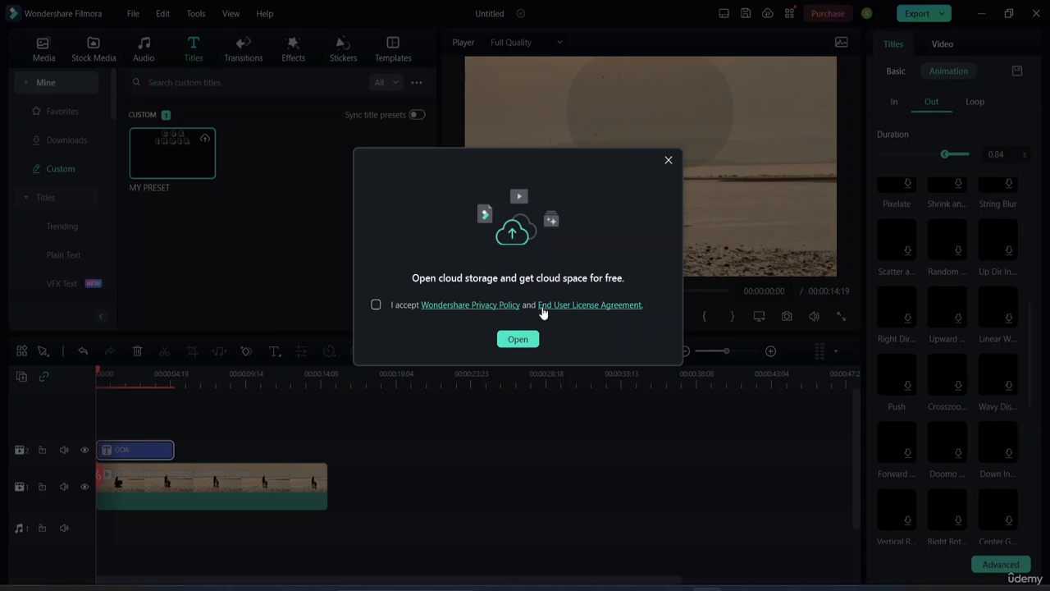
left_click(667, 159)
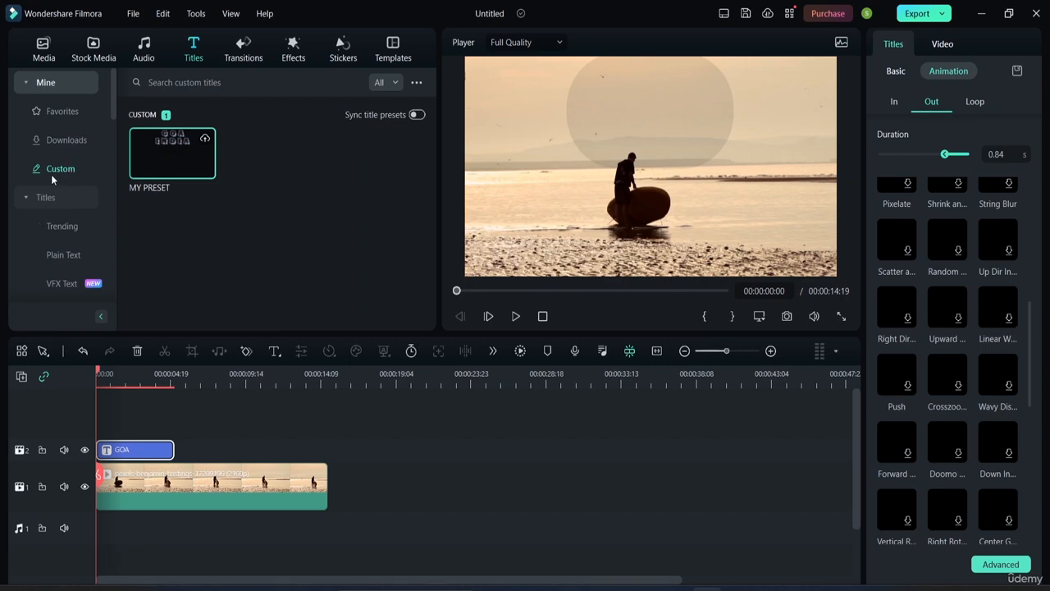
left_click(56, 137)
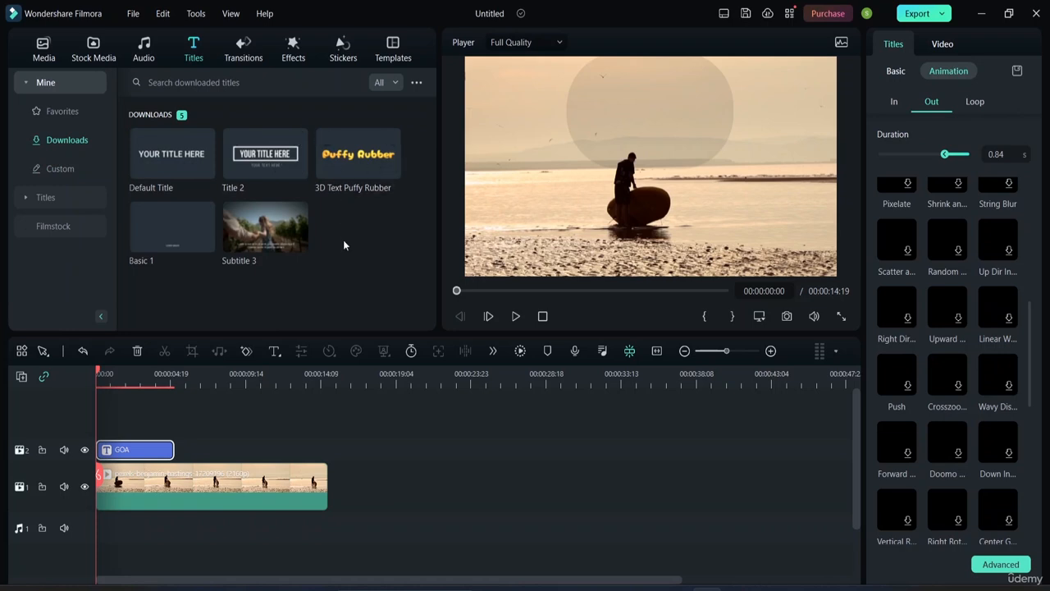
left_click(54, 113)
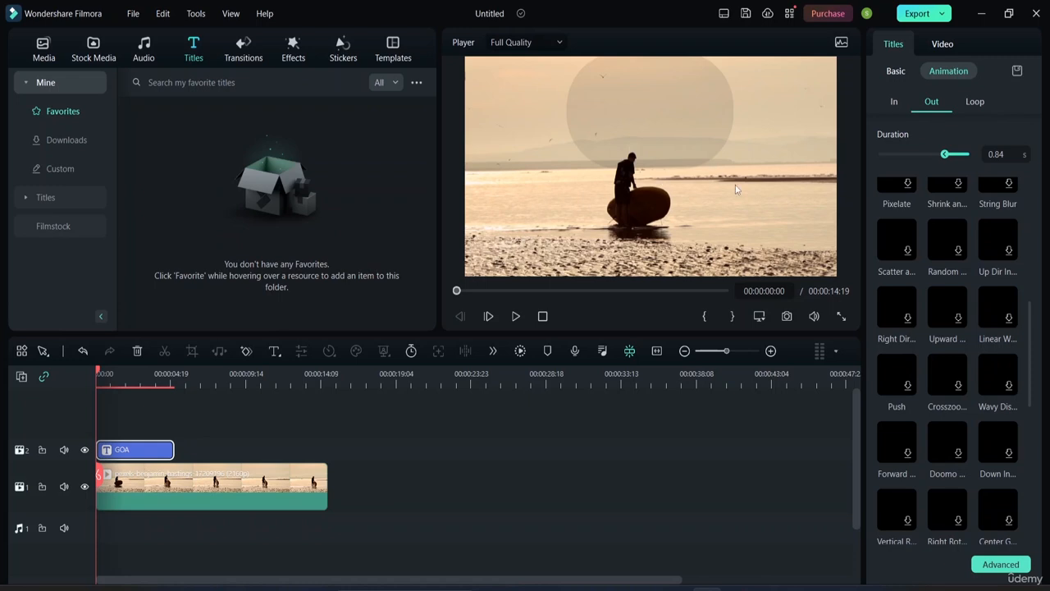
- Deselect the GOA INDIA title and play the timeline past its end to preview the animation
left_click(609, 438)
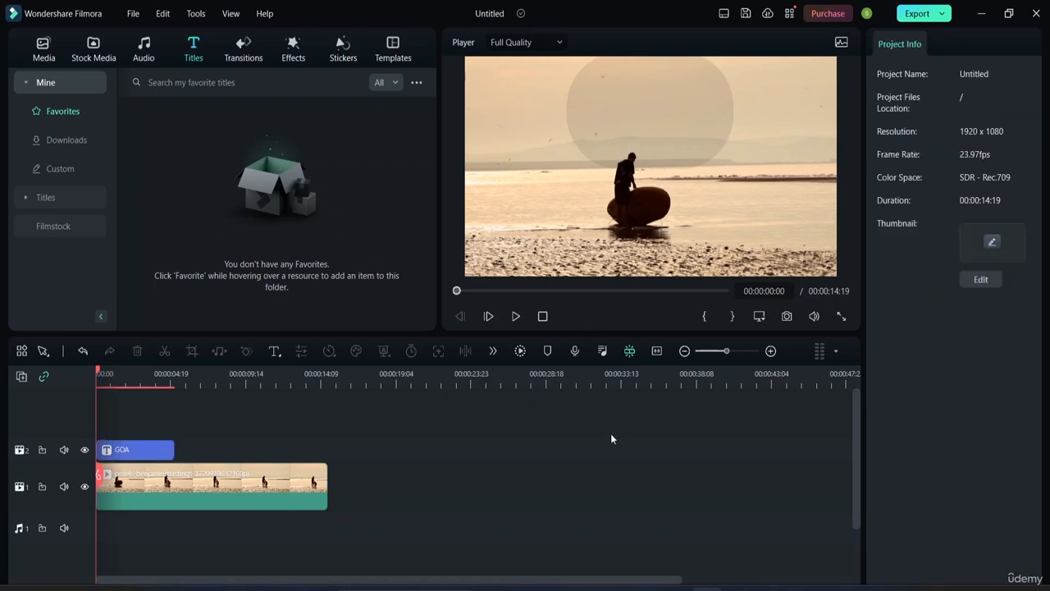
key("space")
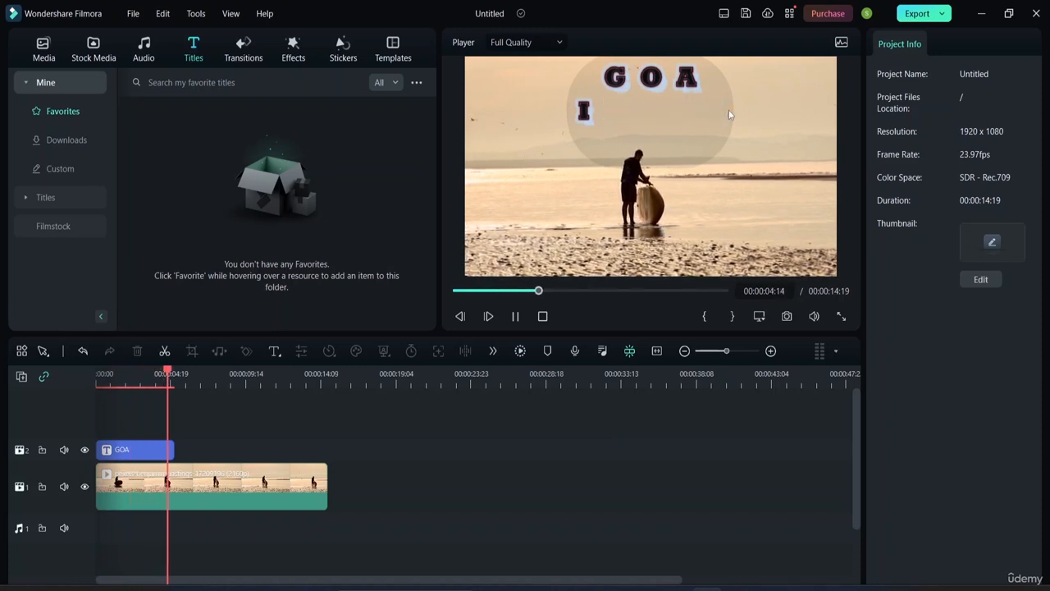
key("space")
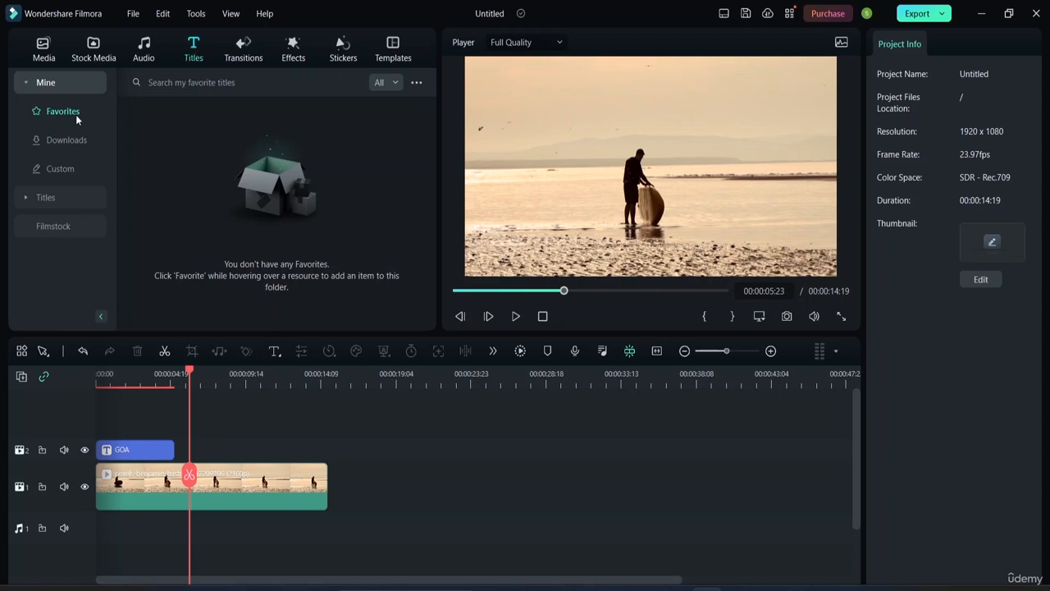
- Add the downloaded Basic 1 title on a new track above the GOA title, starting at the beginning
left_click(72, 142)
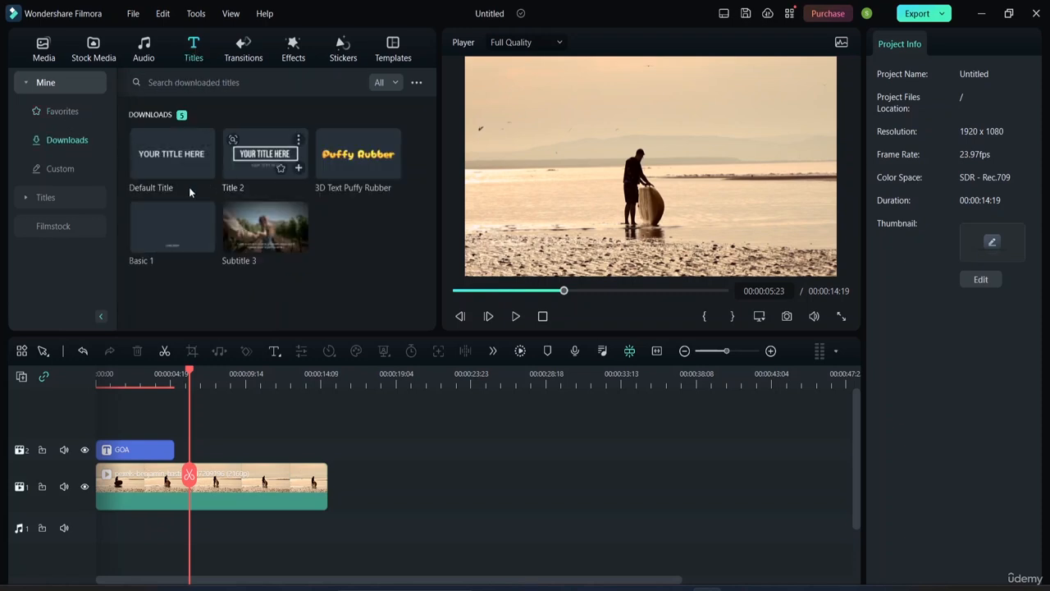
left_click(172, 232)
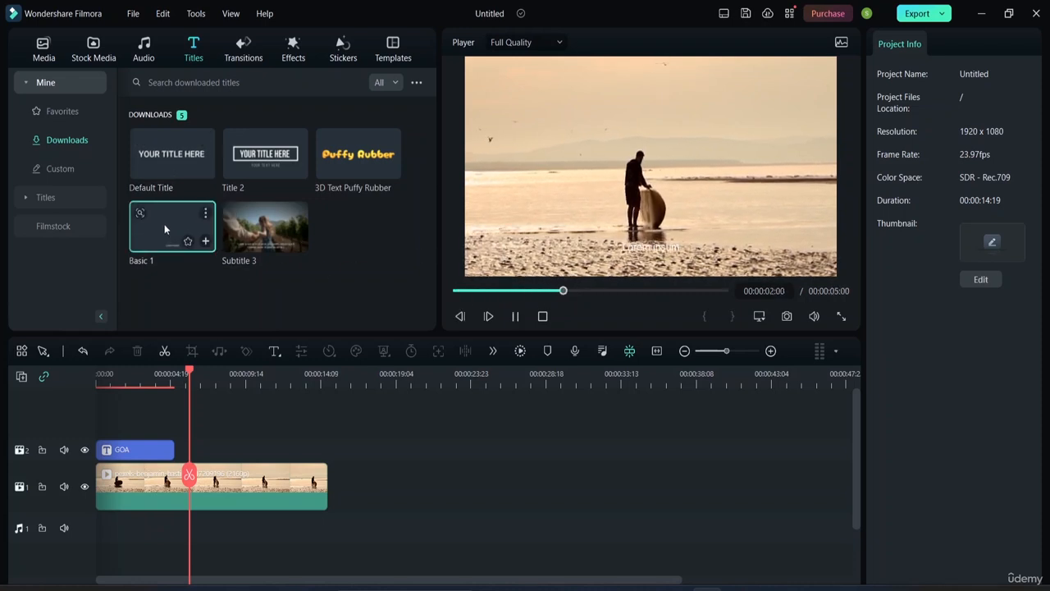
left_click_drag(164, 224, 101, 416)
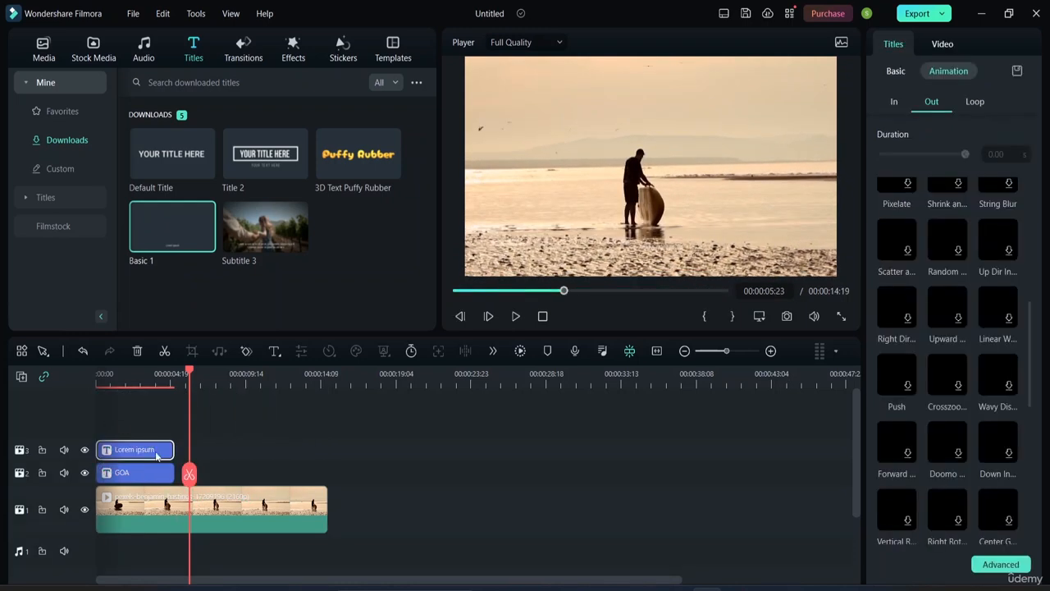
- Preview both titles from the start, pause at 00:00:01:11, and move the Lorem ipsum title to the frame's lower-left corner
left_click_drag(193, 374, 98, 383)
key("space")
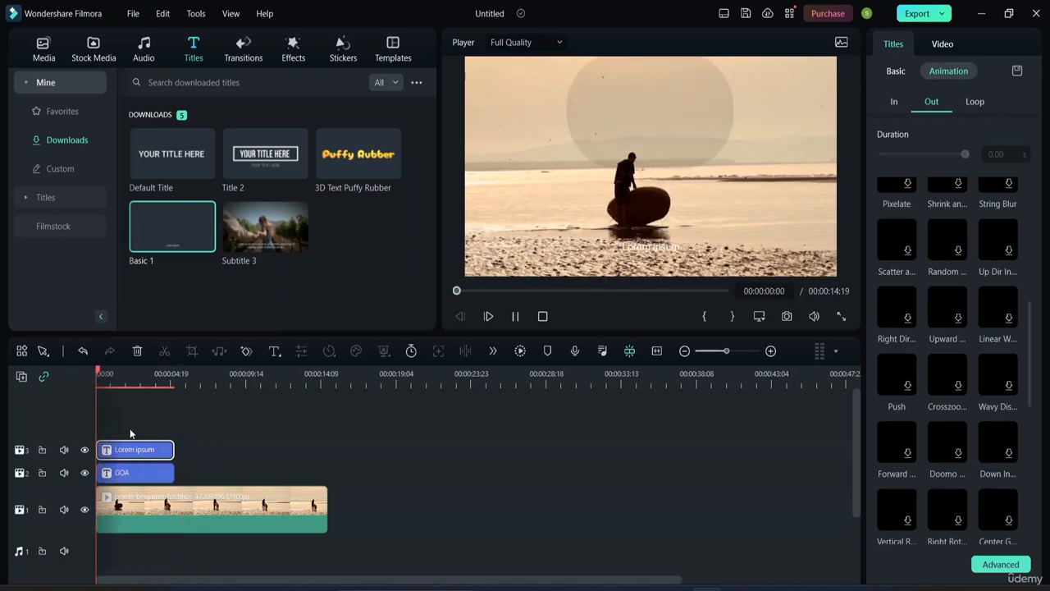
key("space")
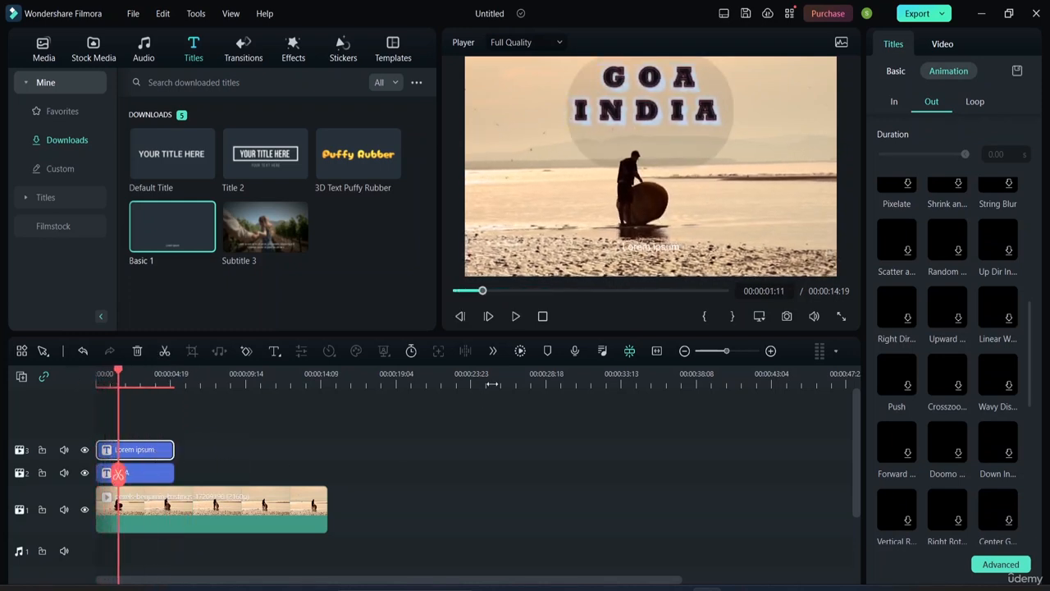
left_click(657, 248)
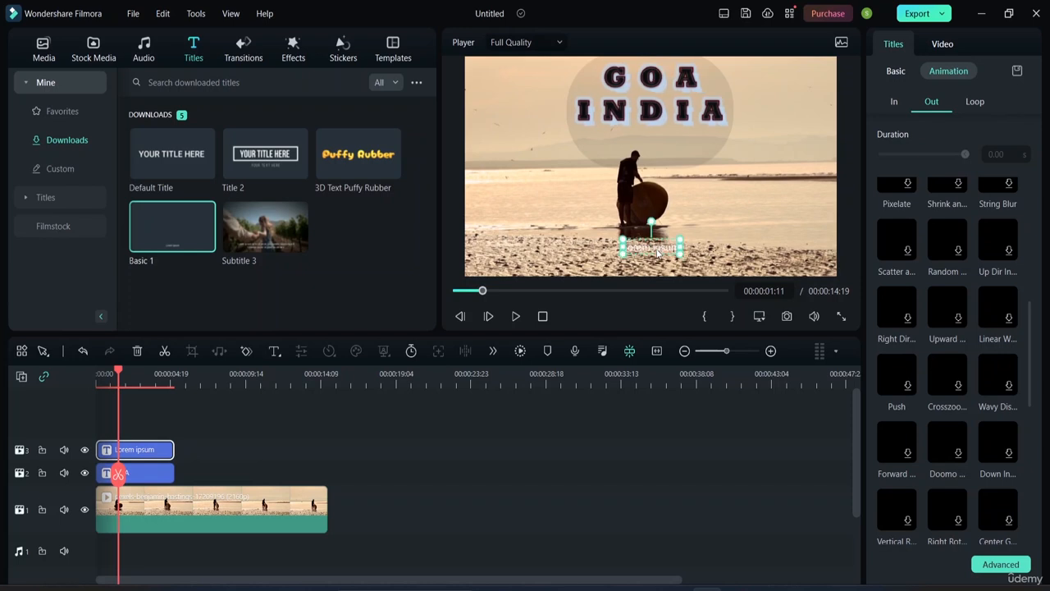
left_click_drag(652, 247, 502, 261)
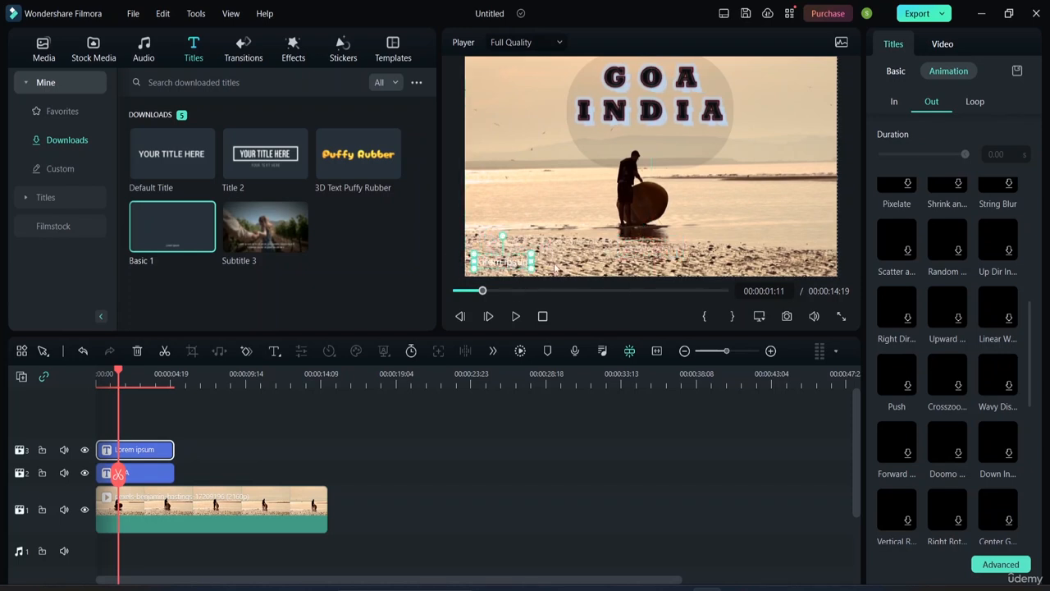
- Set the Lorem ipsum title's font to Arial Narrow Cursiva
left_click(896, 72)
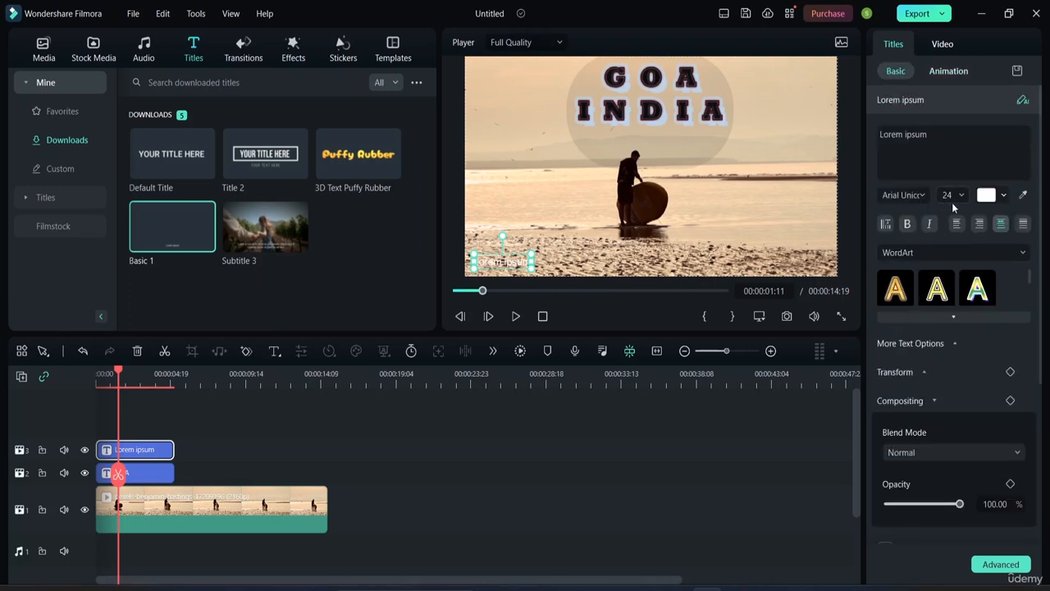
left_click(902, 196)
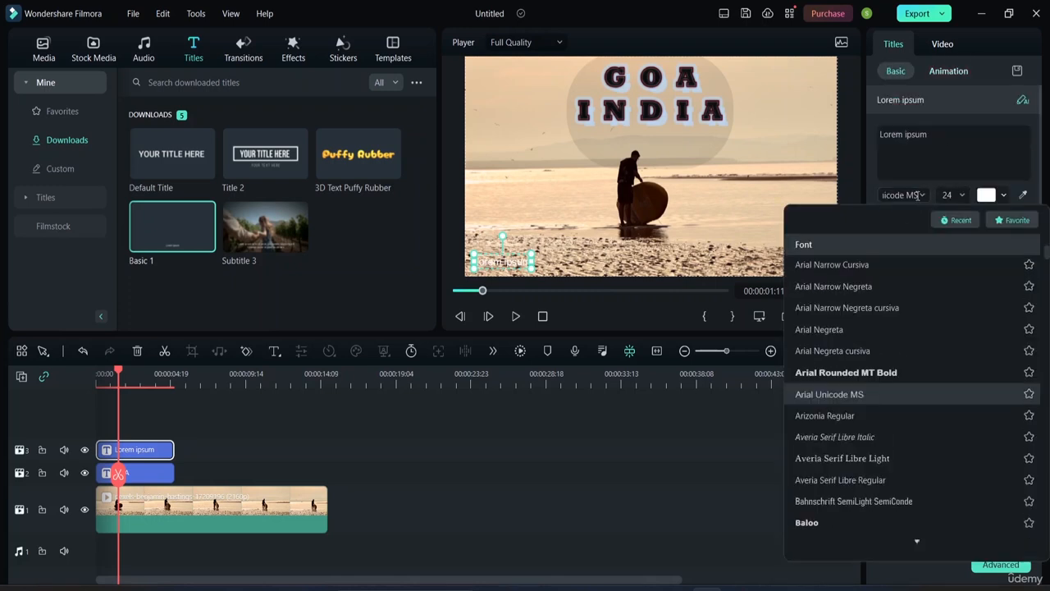
left_click(872, 271)
- Replace the Lorem ipsum text with VAGATOR BEACH
left_click(936, 137)
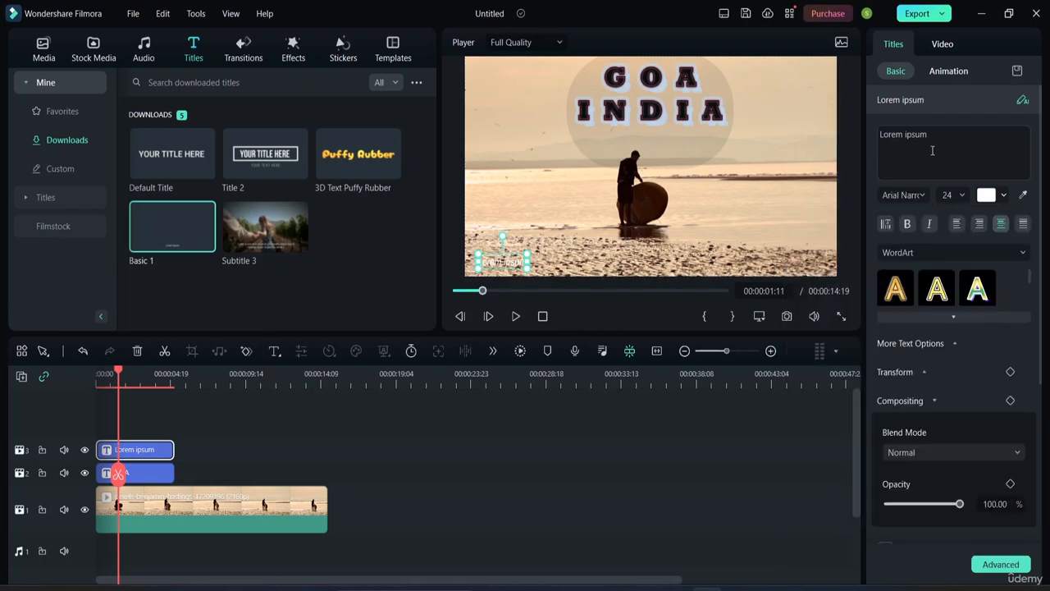
key("BackSpace")
key("BackSpace")
key("BackSpace")
key("BackSpace")
key("BackSpace")
key("BackSpace")
key("BackSpace")
key("BackSpace")
key("BackSpace")
key("BackSpace")
key("BackSpace")
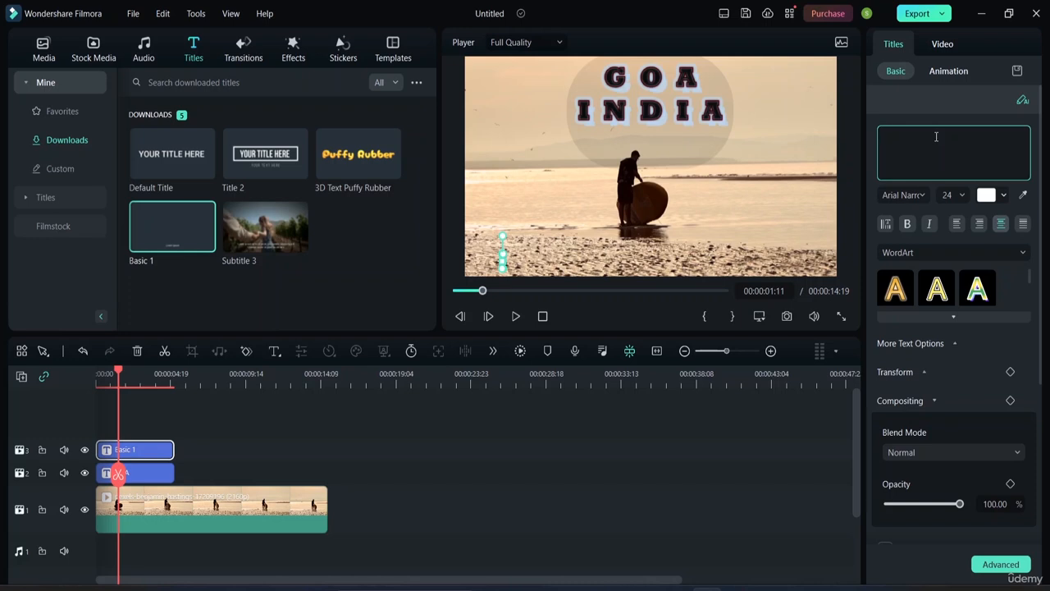
type("p")
key("BackSpace")
type("VAGATOR BEAC")
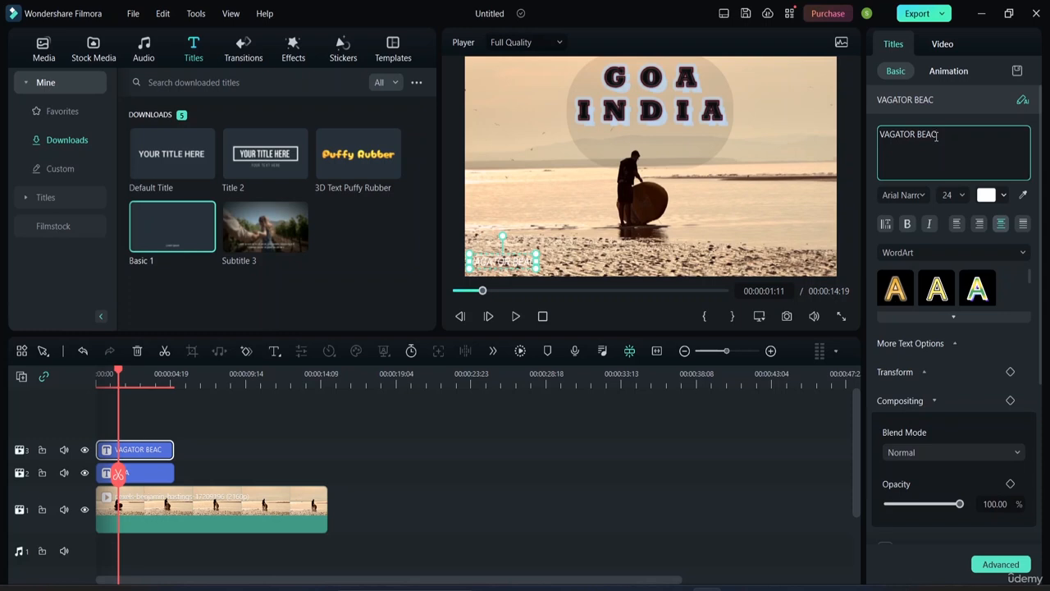
type("H")
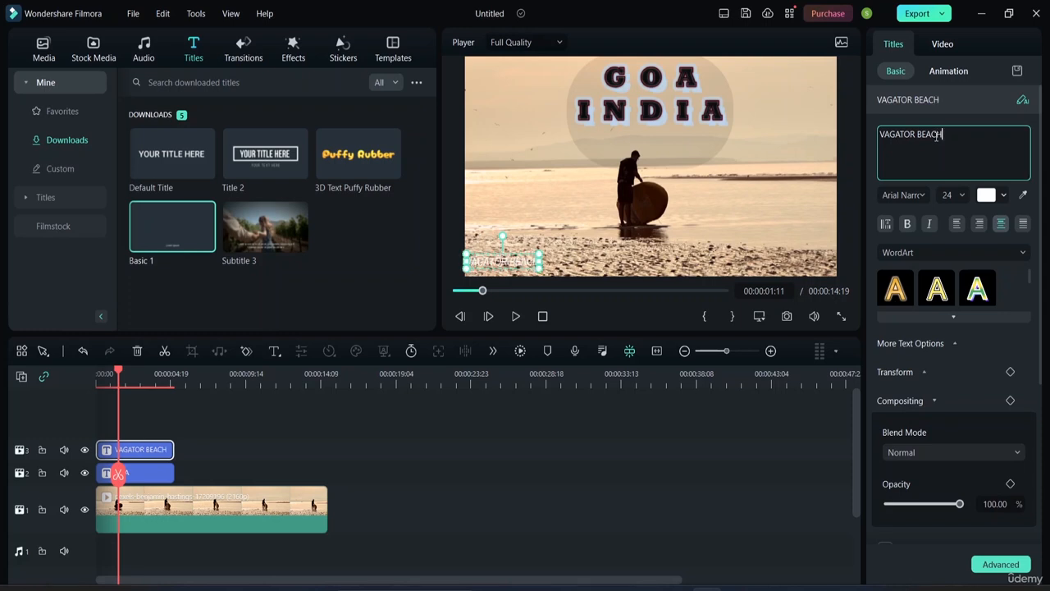
- Colour the VAGATOR BEACH title black and enlarge it to font size 49
left_click(988, 195)
left_click(906, 288)
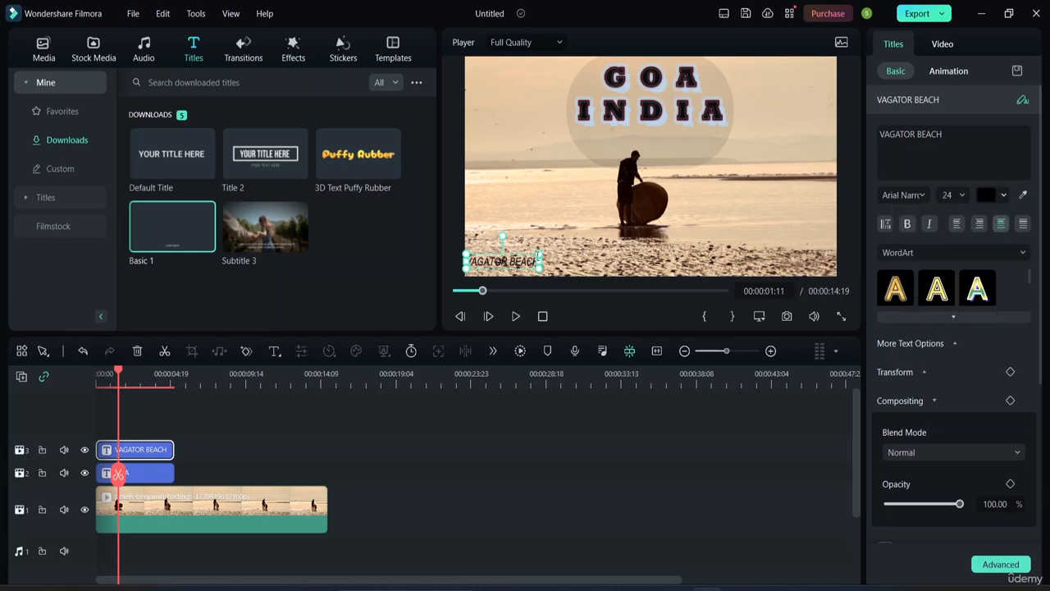
left_click_drag(538, 255, 561, 241)
left_click(698, 194)
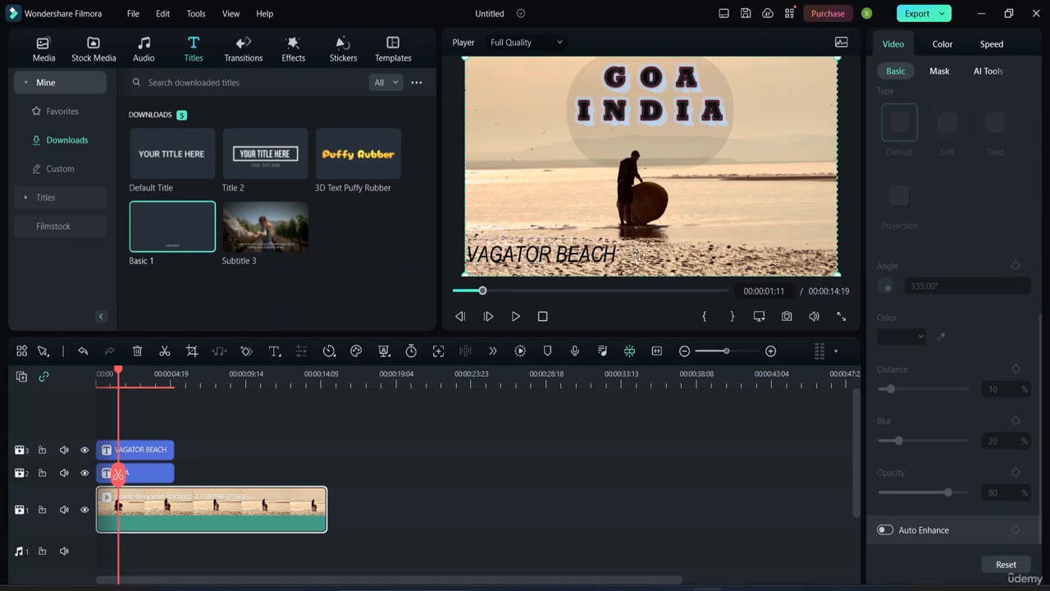
- Apply the yellow text style from the Preset collection to the whole VAGATOR BEACH title
left_click(612, 254)
triple_click(932, 145)
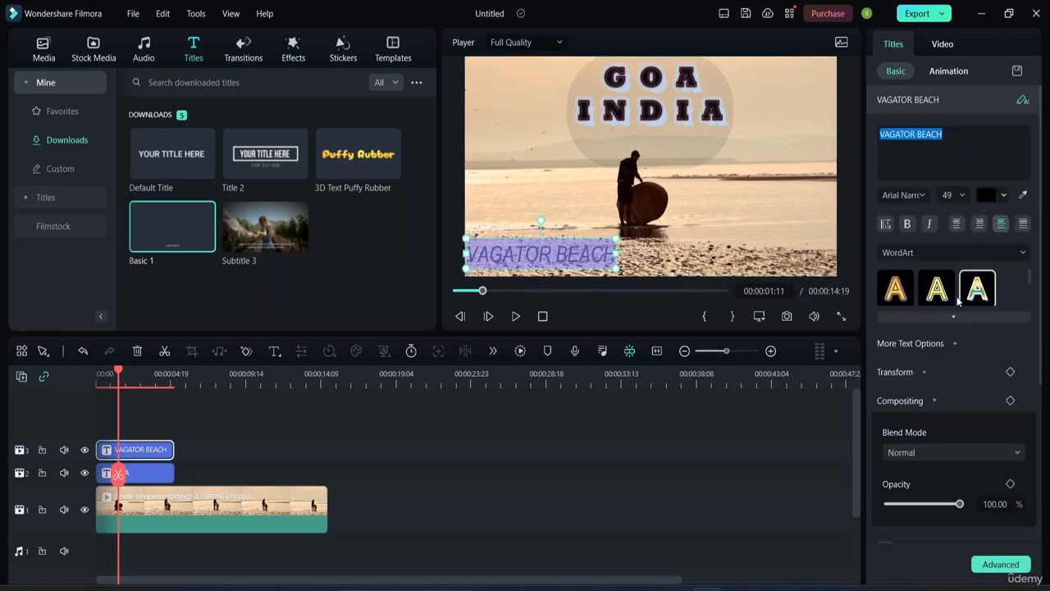
left_click(1023, 252)
left_click(935, 279)
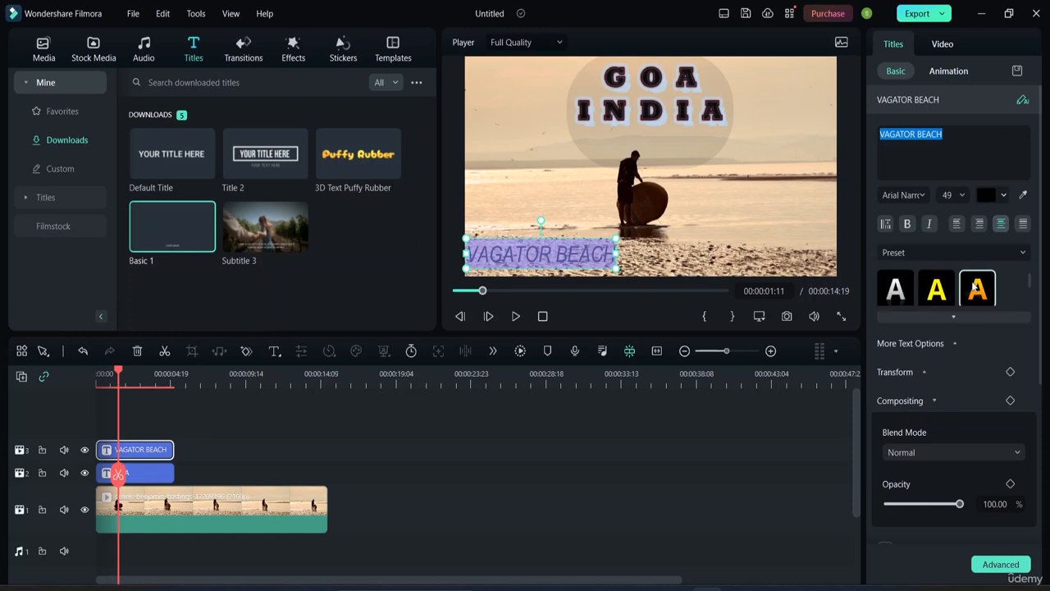
left_click(936, 296)
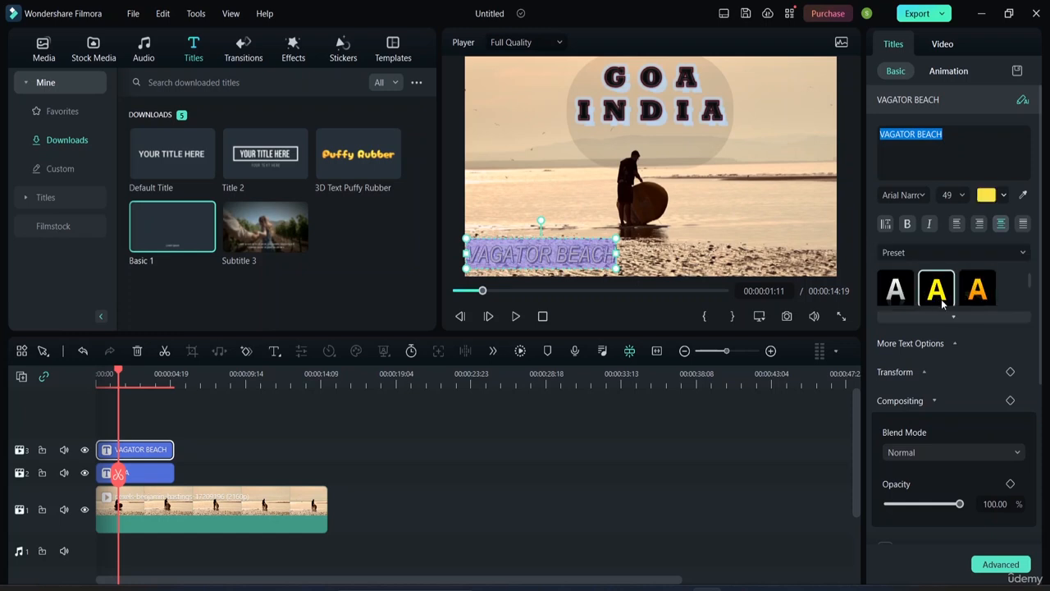
left_click(722, 196)
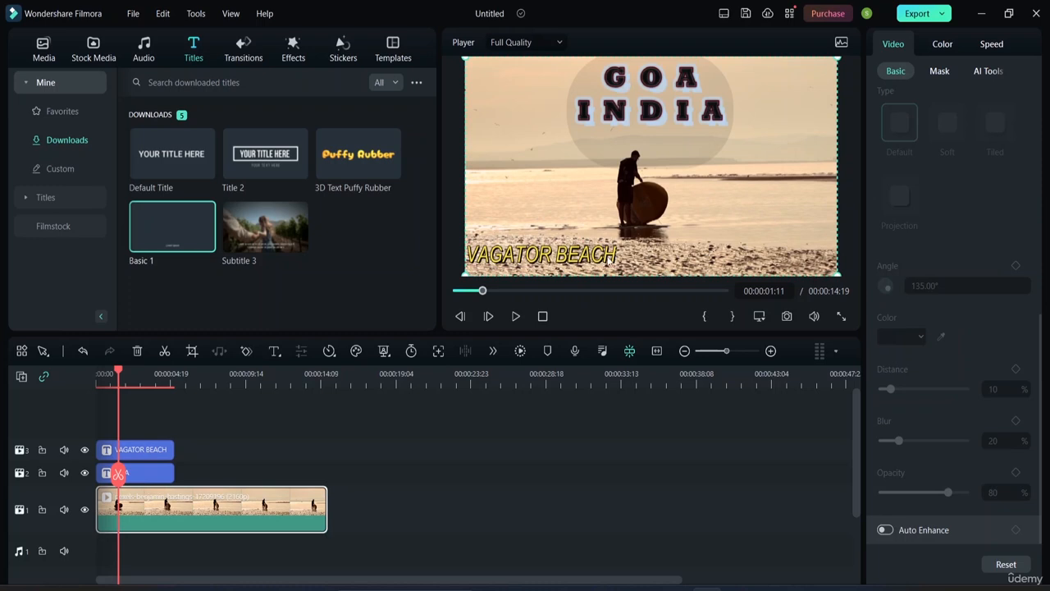
- Give the VAGATOR BEACH title a Typewriter Out animation and the first Typewriter option as its In animation
left_click(612, 258)
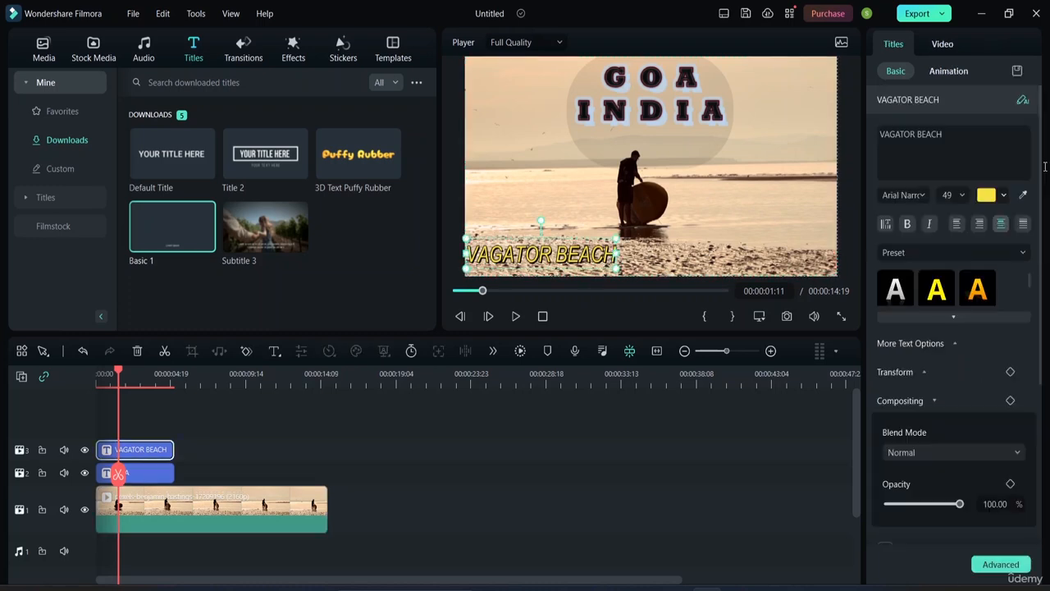
left_click(949, 71)
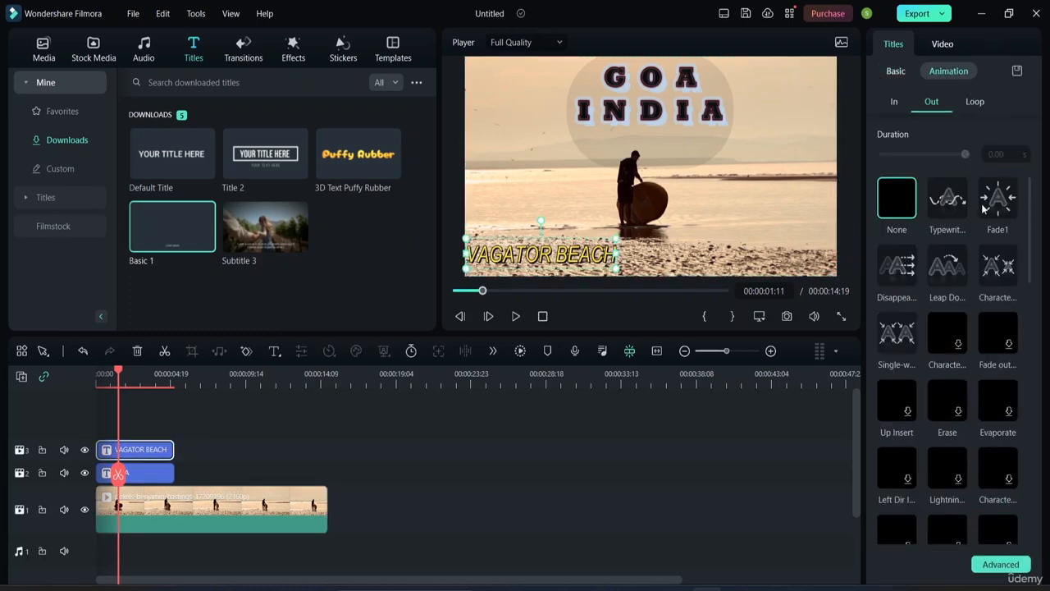
left_click(988, 205)
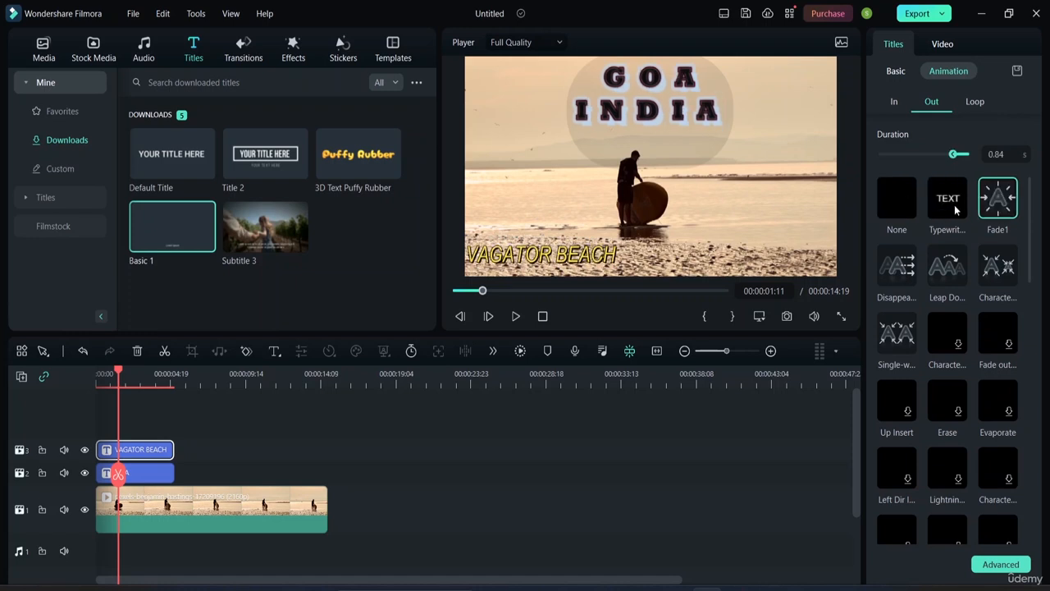
left_click(950, 208)
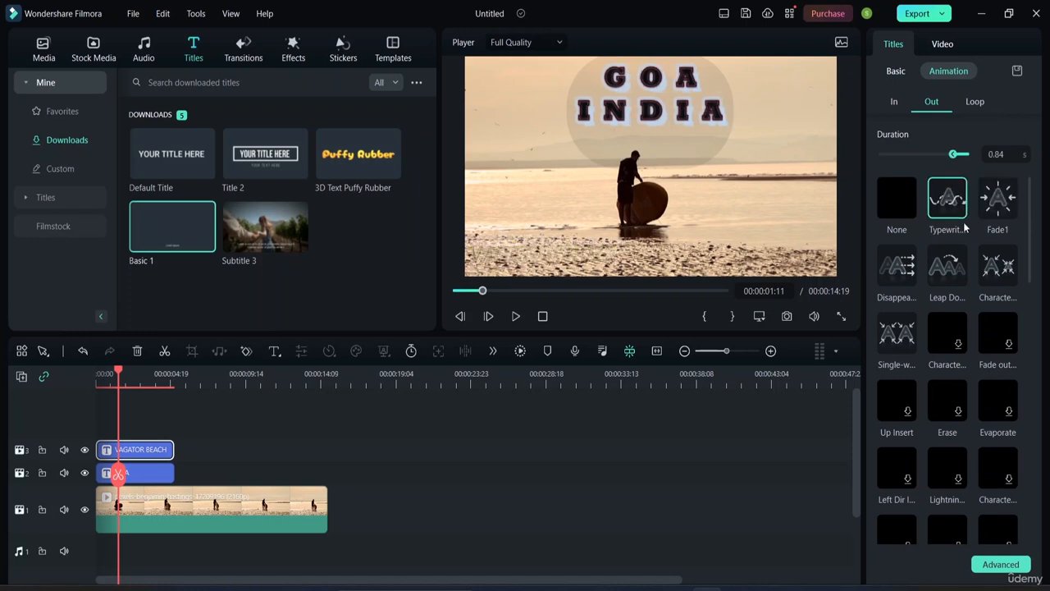
left_click(890, 102)
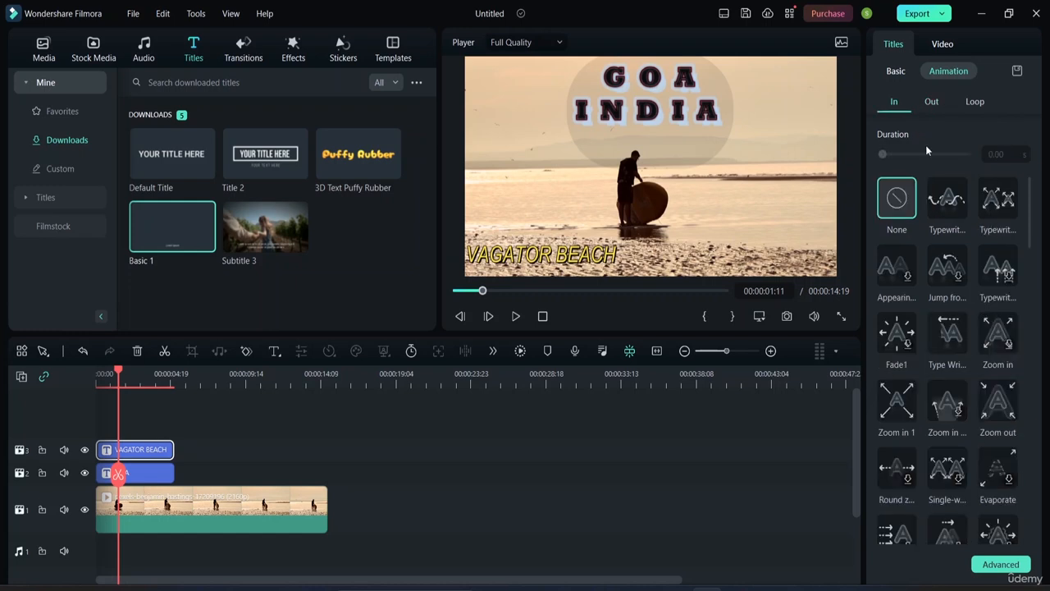
left_click(958, 207)
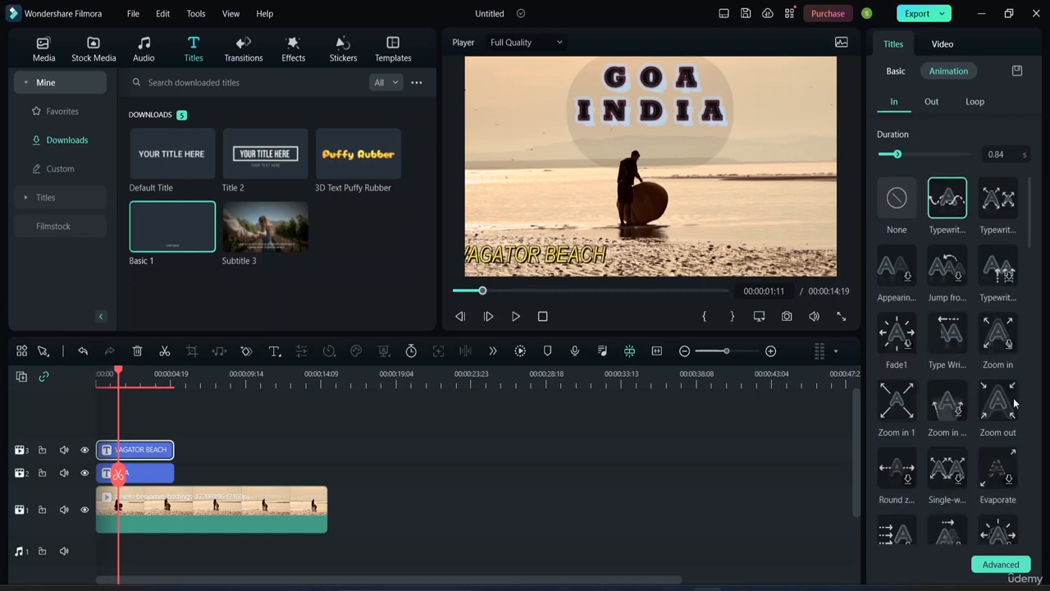
- Play the timeline from the start through the end of both titles to review their animations, and stop playback
left_click(716, 498)
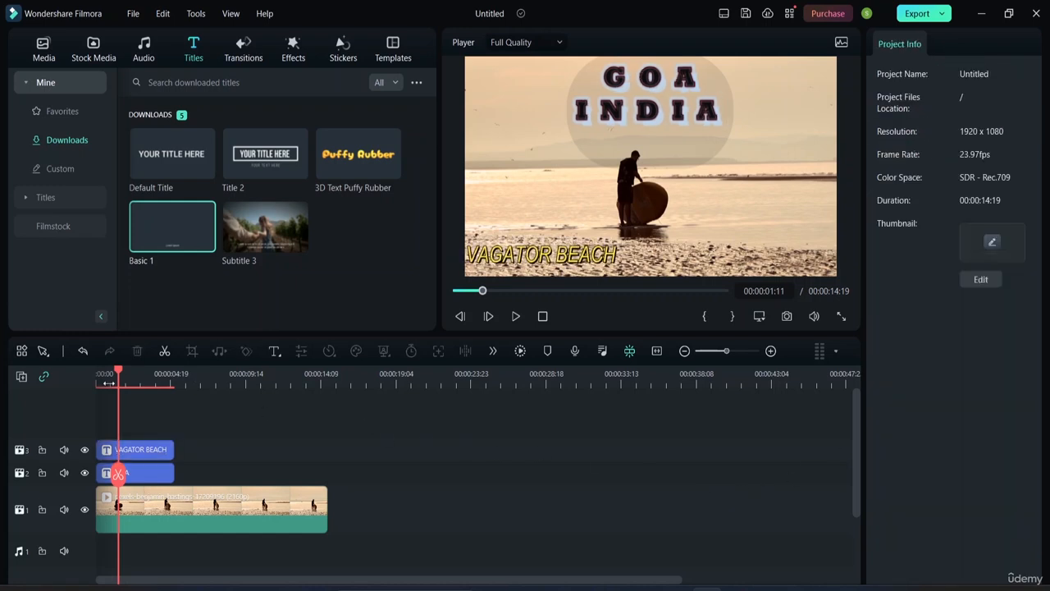
left_click_drag(119, 374, 96, 376)
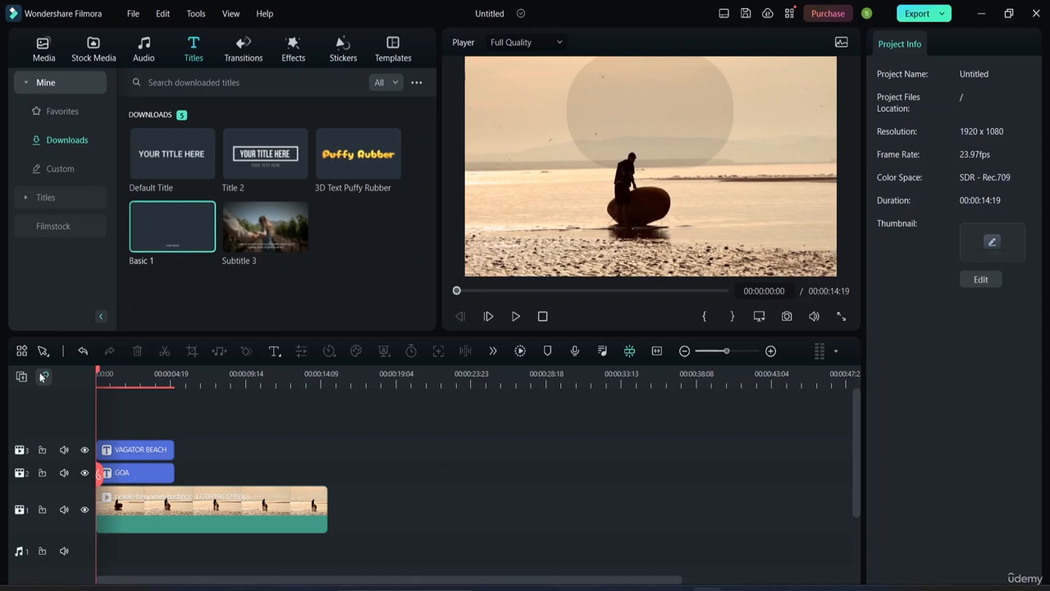
key("space")
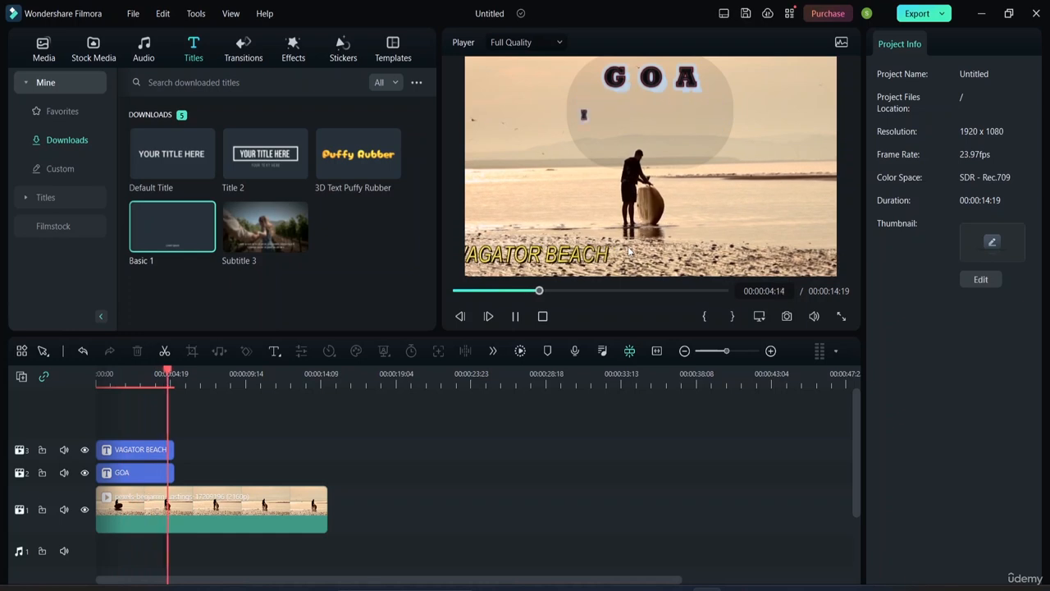
key("space")
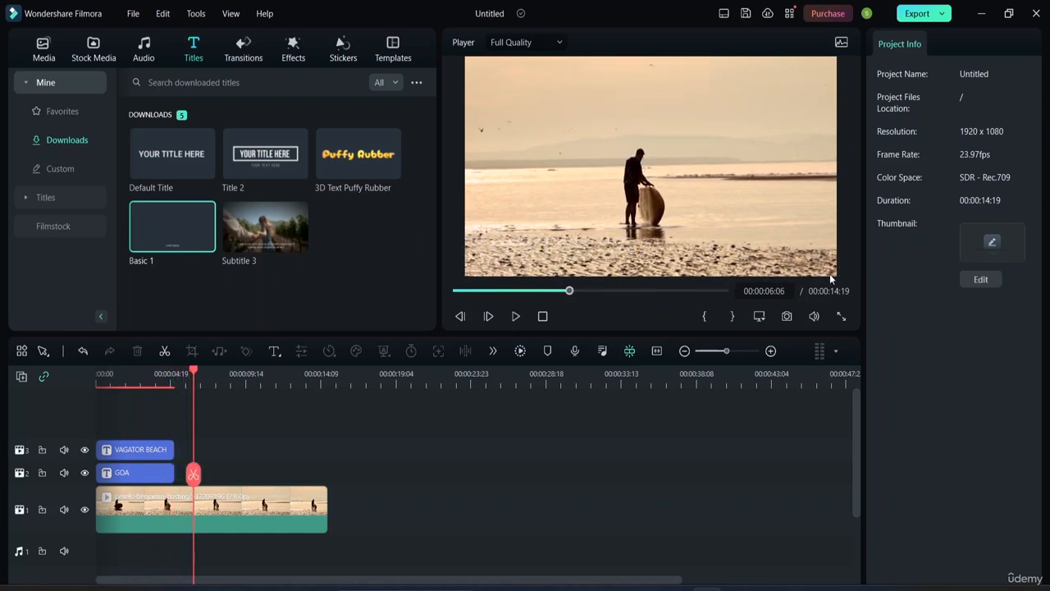